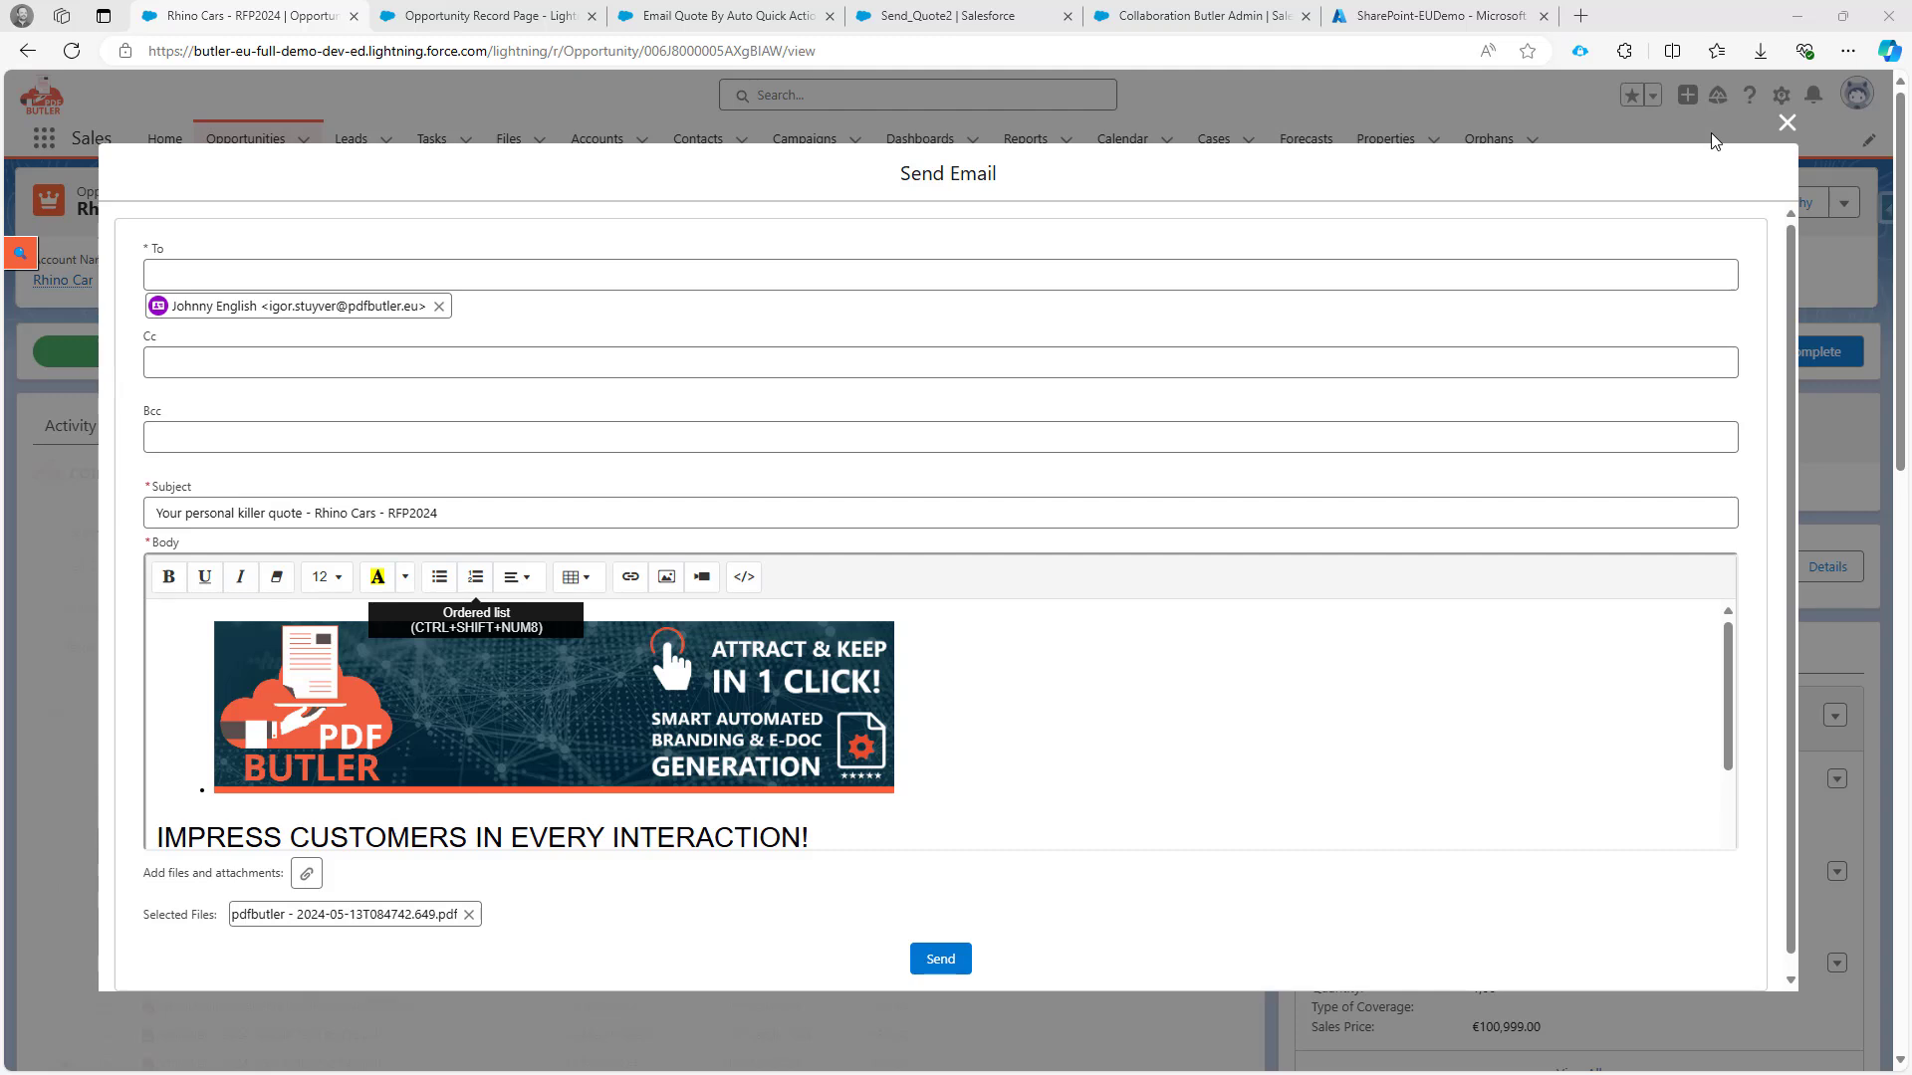
Check that Allow Mail Send is ticked in Collaboration Butler Admin, then view the app's Azure API permissions.
{"action": "left_click", "coordinate": [1176, 26]}
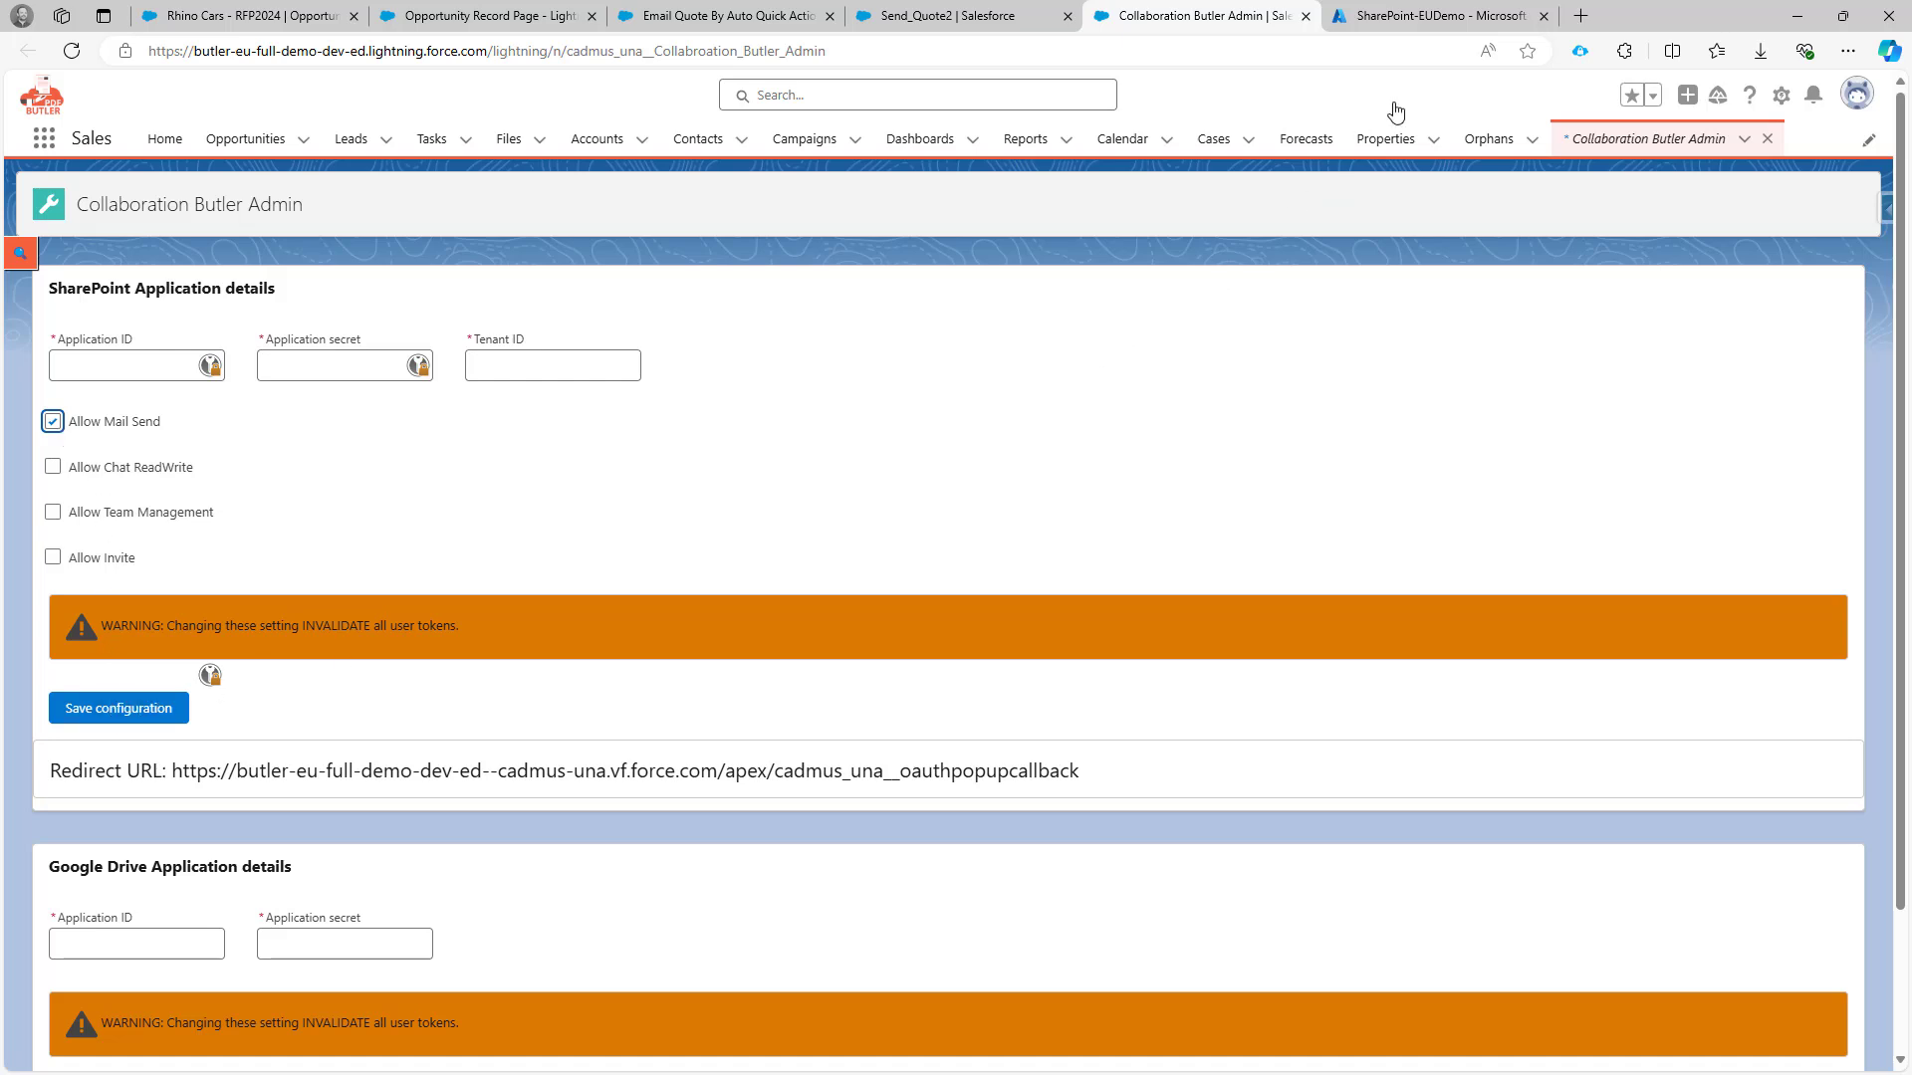
{"action": "left_click", "coordinate": [1438, 17]}
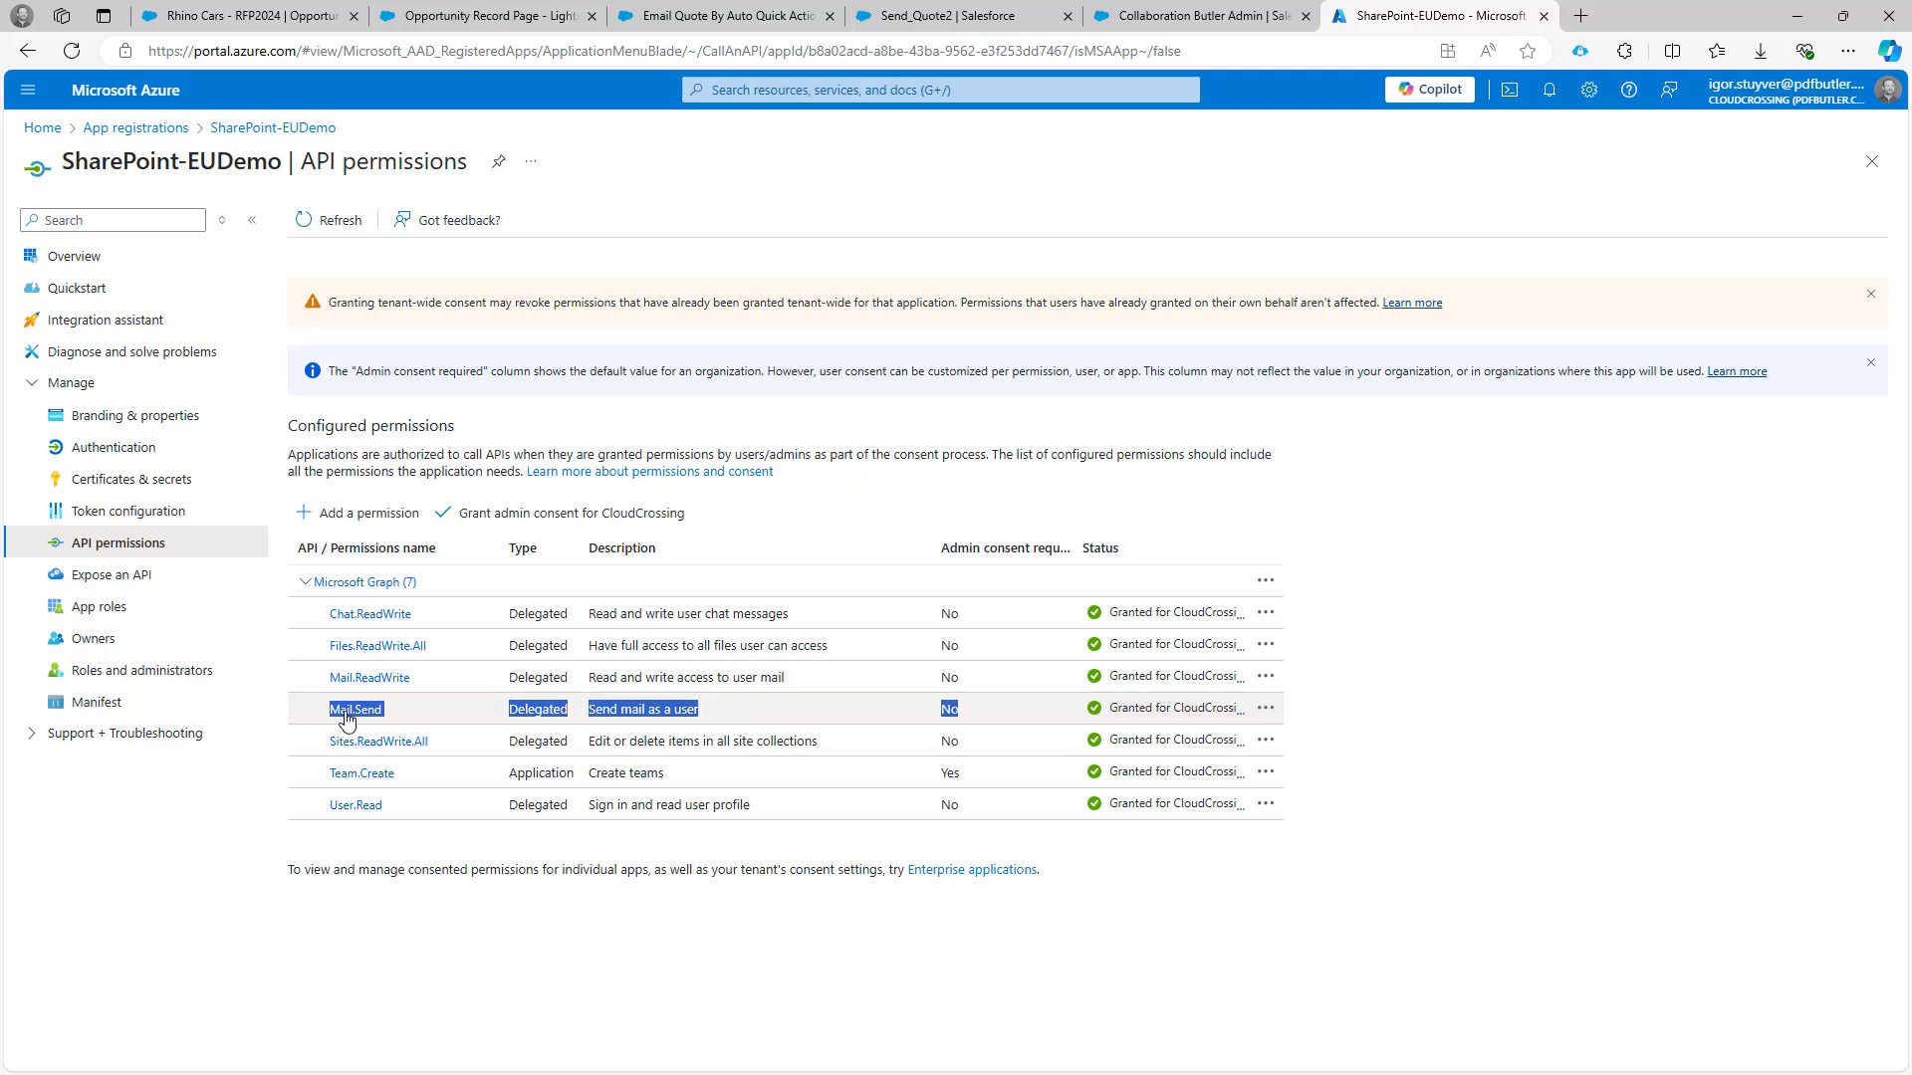
Return to the Collaboration Butler Admin page after confirming Mail.Send is granted in Azure.
{"action": "left_click", "coordinate": [1194, 17]}
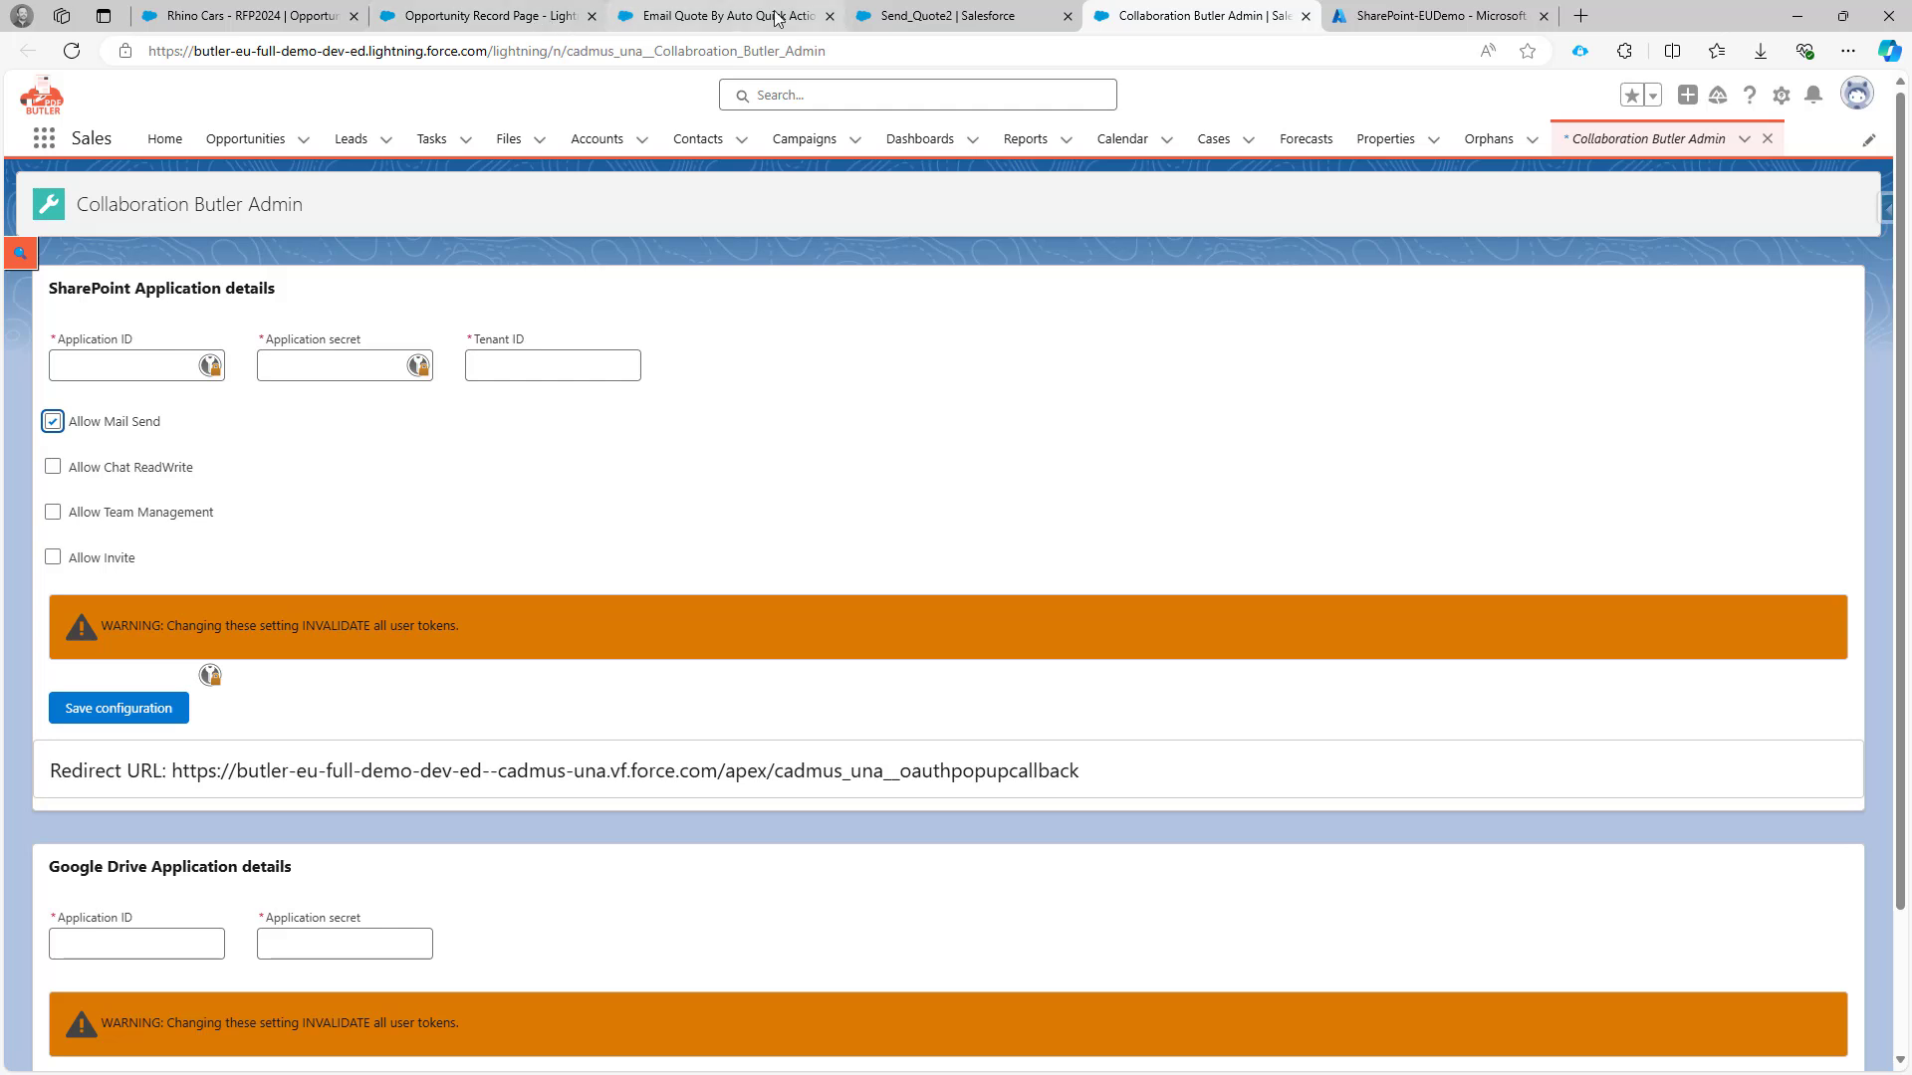
Review the Send_Quote2 template's subject line and HTML Message Content.
{"action": "left_click", "coordinate": [904, 18]}
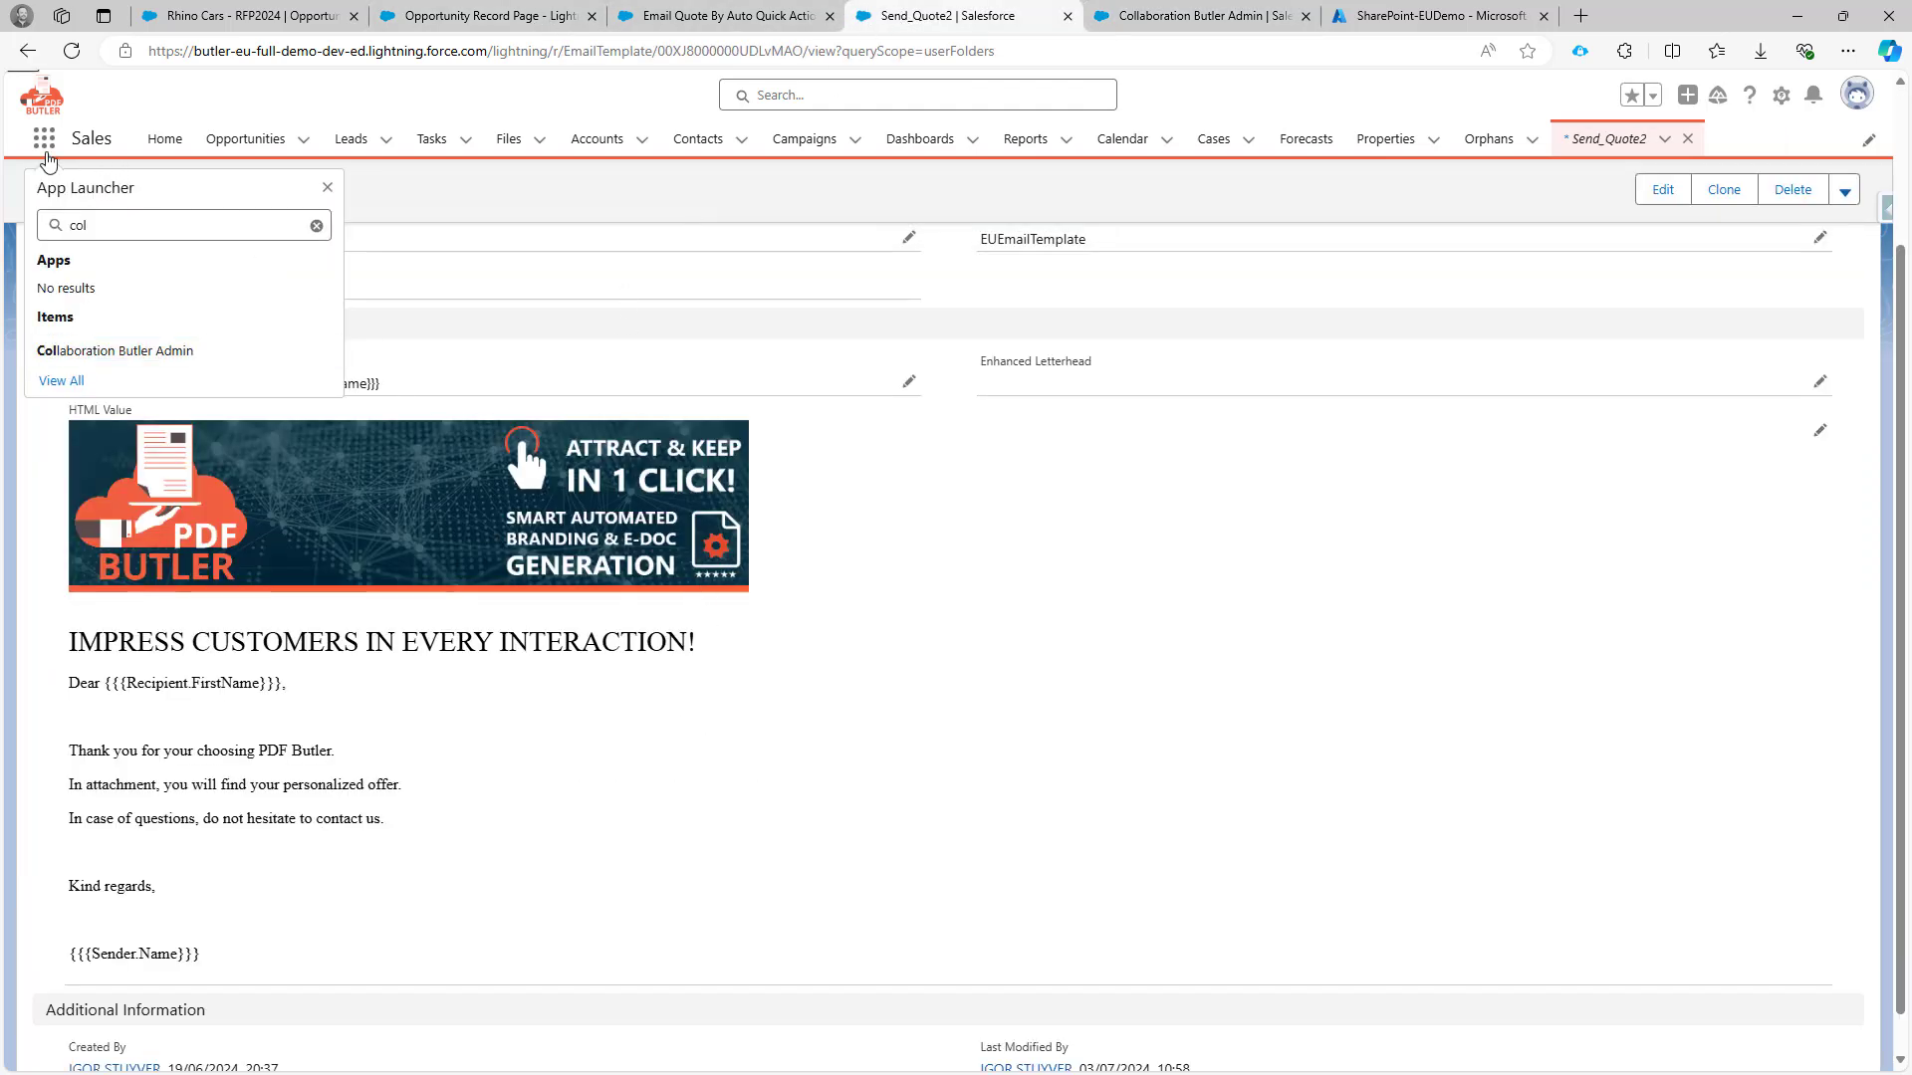
{"action": "left_click", "coordinate": [44, 145]}
{"action": "scroll", "coordinate": [223, 353], "scroll_direction": "up", "scroll_amount": 2}
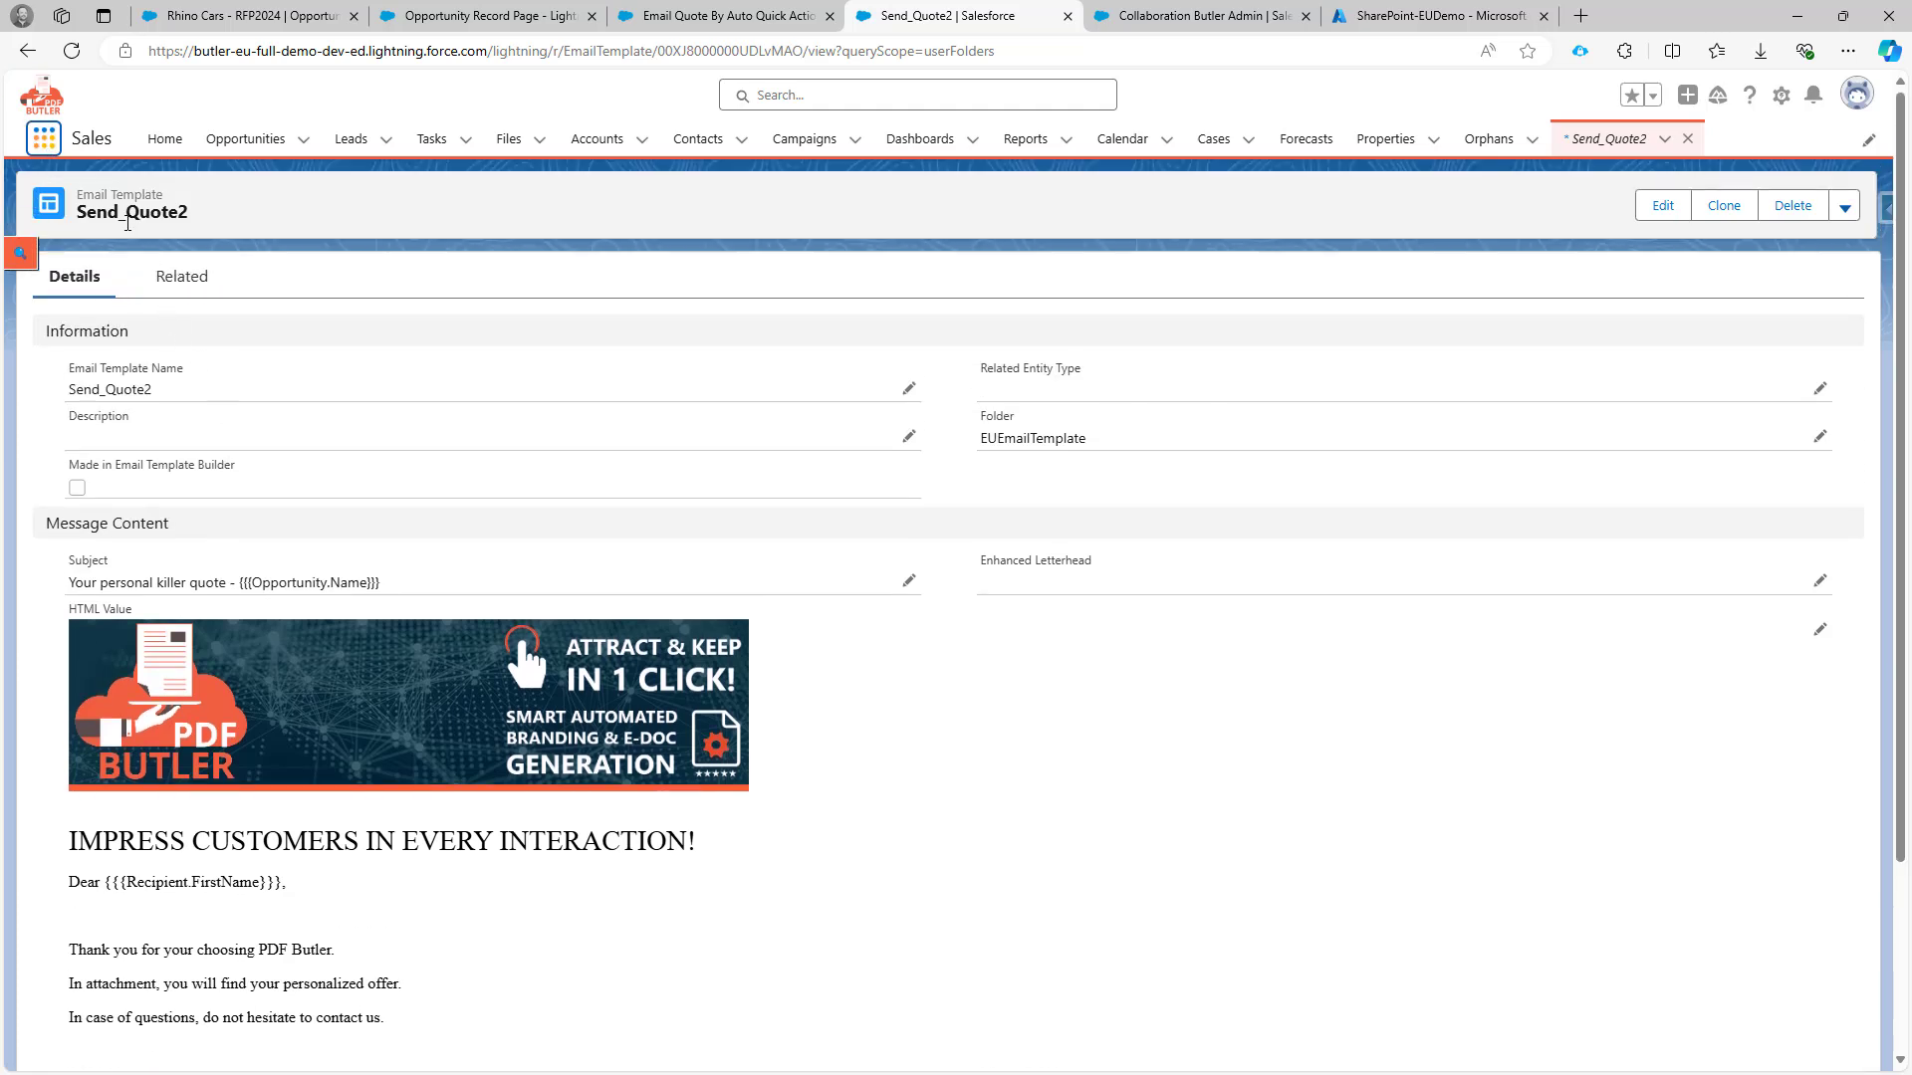
{"action": "scroll", "coordinate": [281, 422], "scroll_direction": "down", "scroll_amount": 2}
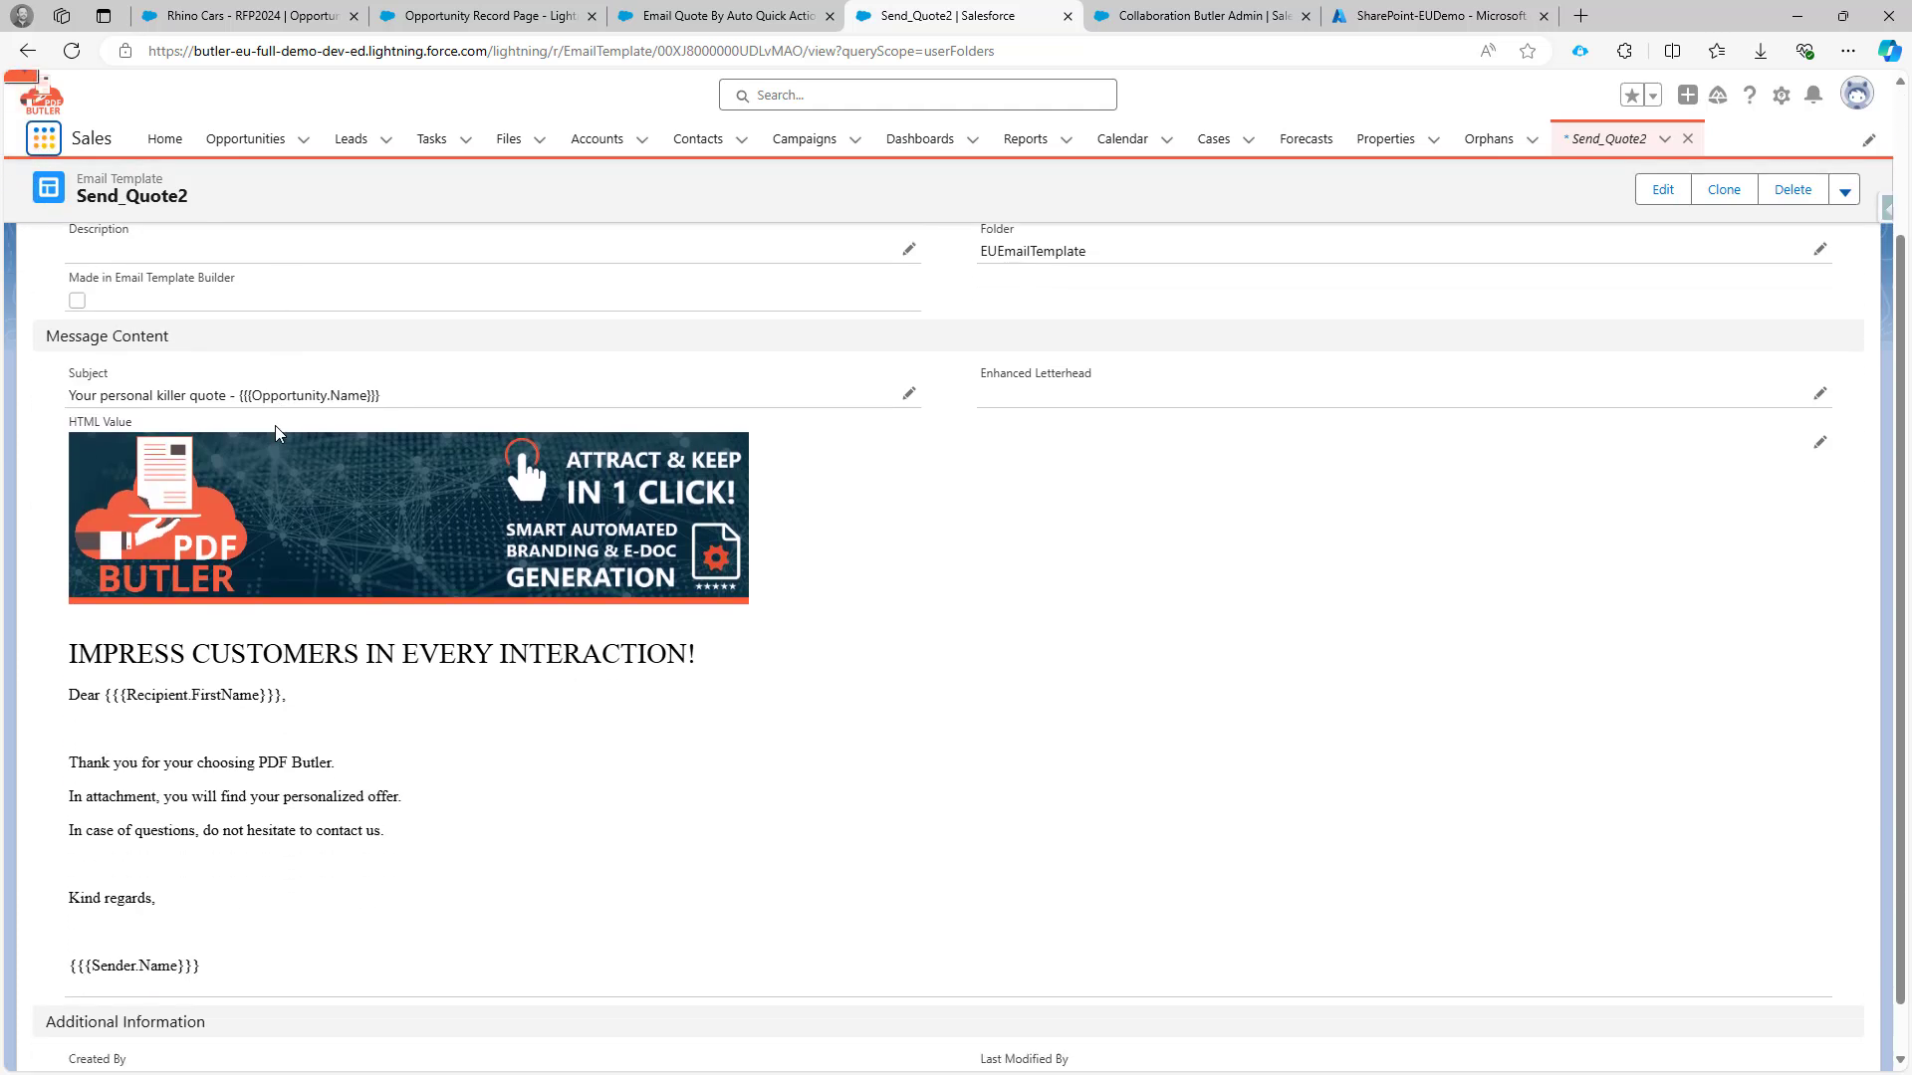
{"action": "scroll", "coordinate": [247, 747], "scroll_direction": "up", "scroll_amount": 2}
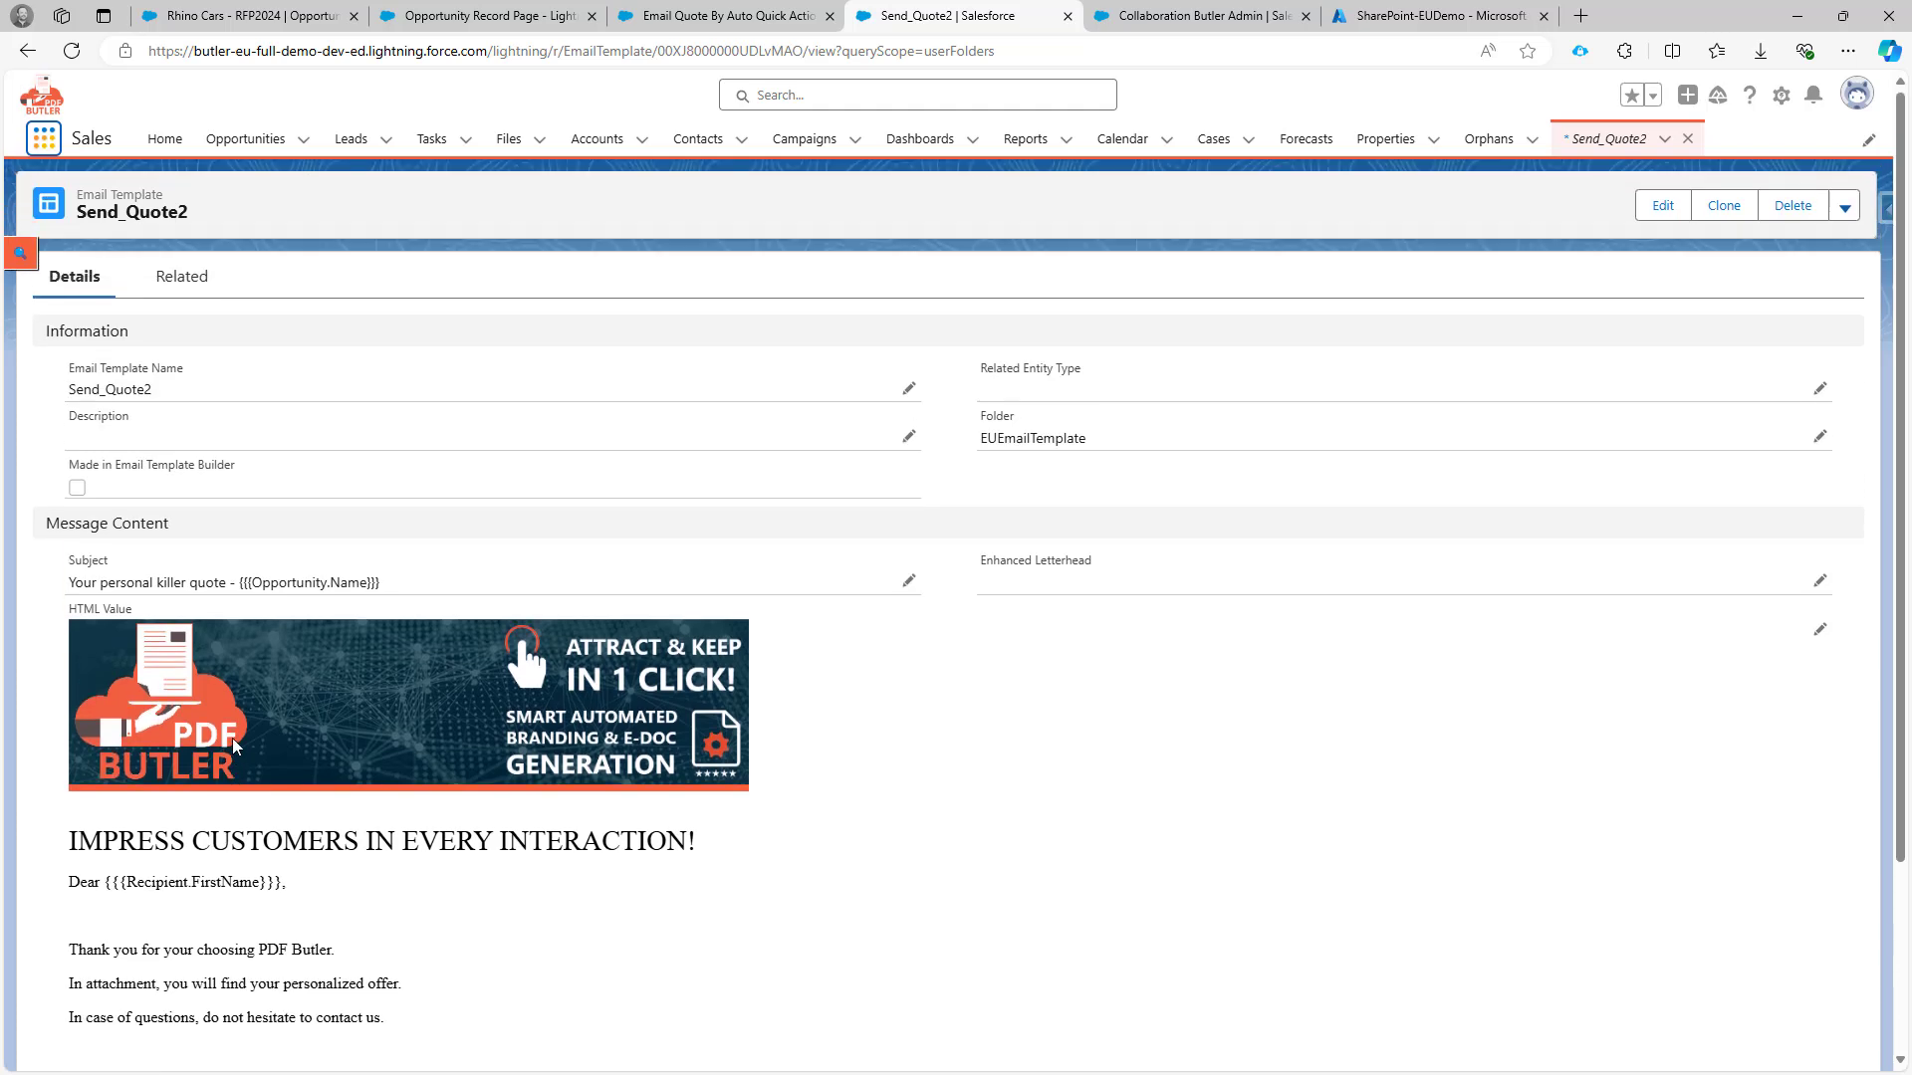
{"action": "left_click", "coordinate": [729, 18]}
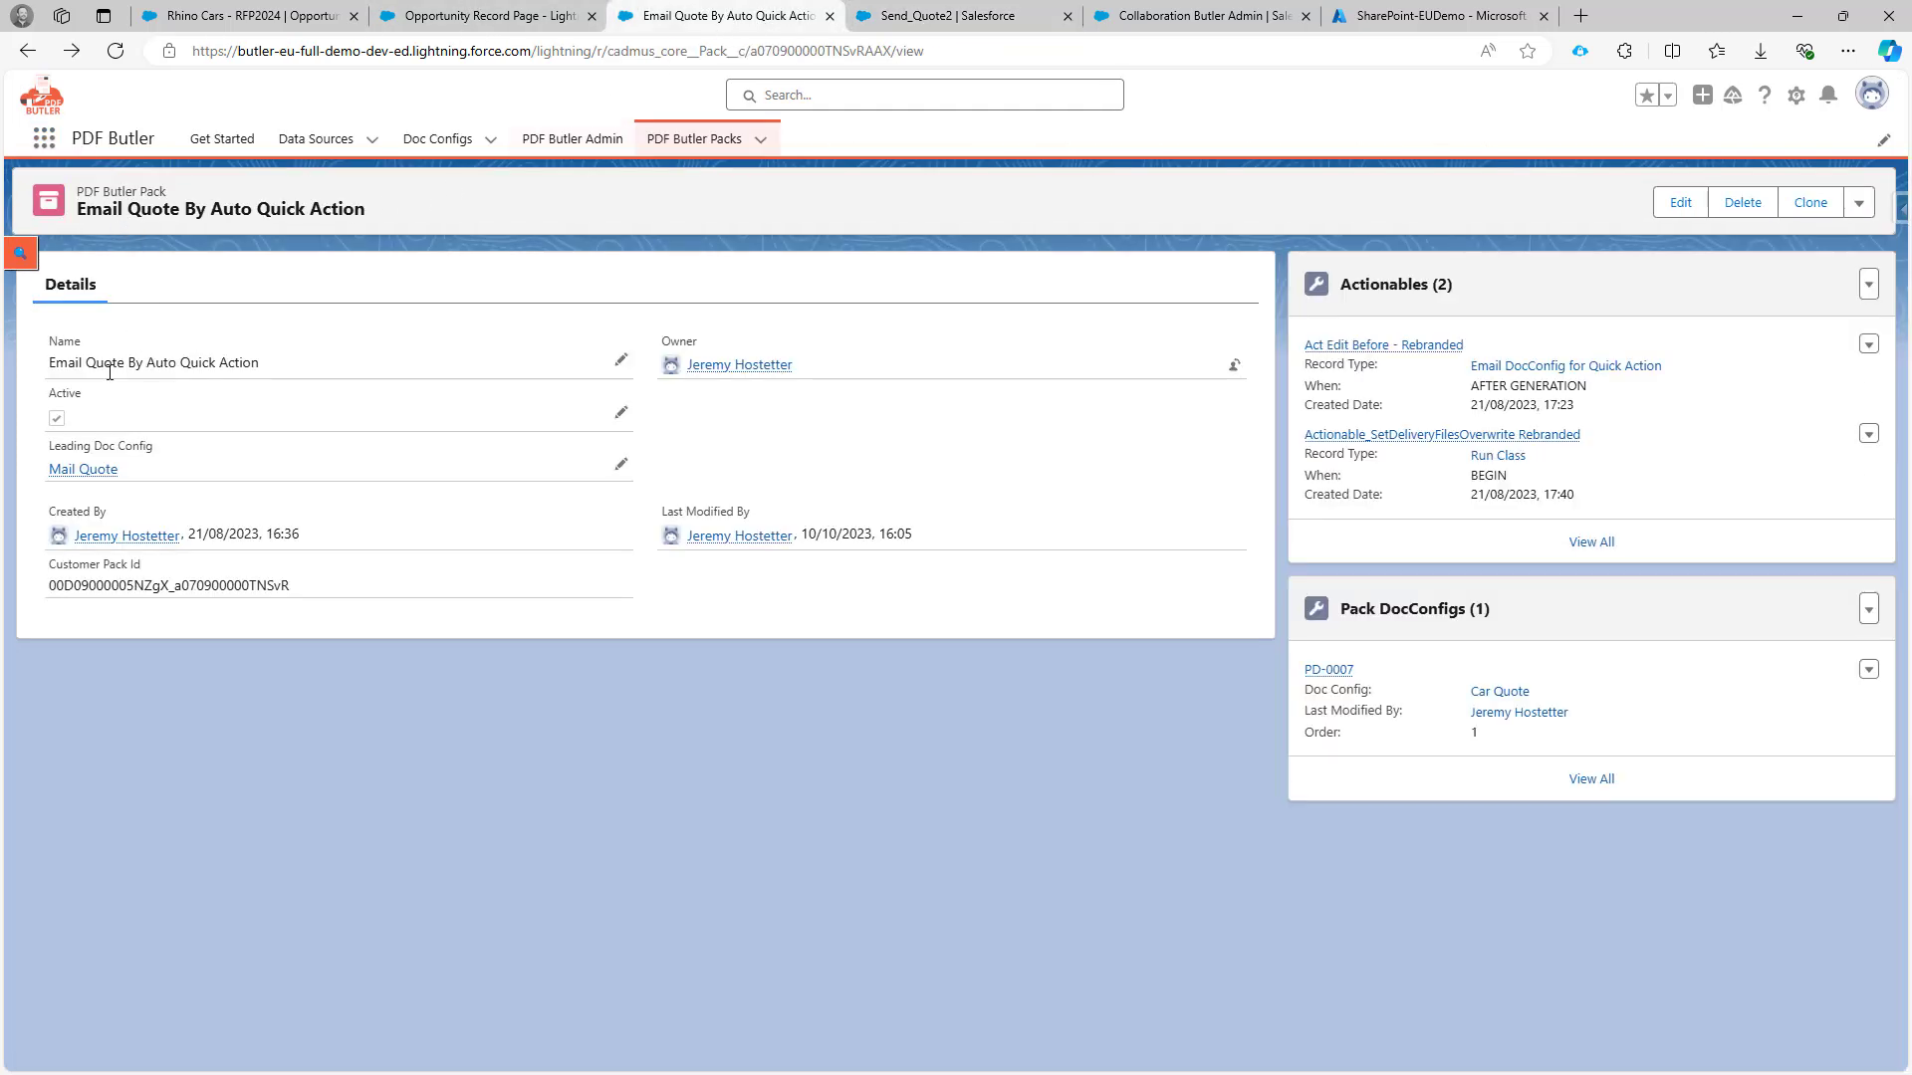
Open the Act Edit Before - Rebranded actionable from the Email Quote By Auto Quick Action pack, discarding edits.
{"action": "left_click_drag", "start_coordinate": [49, 364], "coordinate": [259, 363]}
{"action": "double_click", "coordinate": [255, 360]}
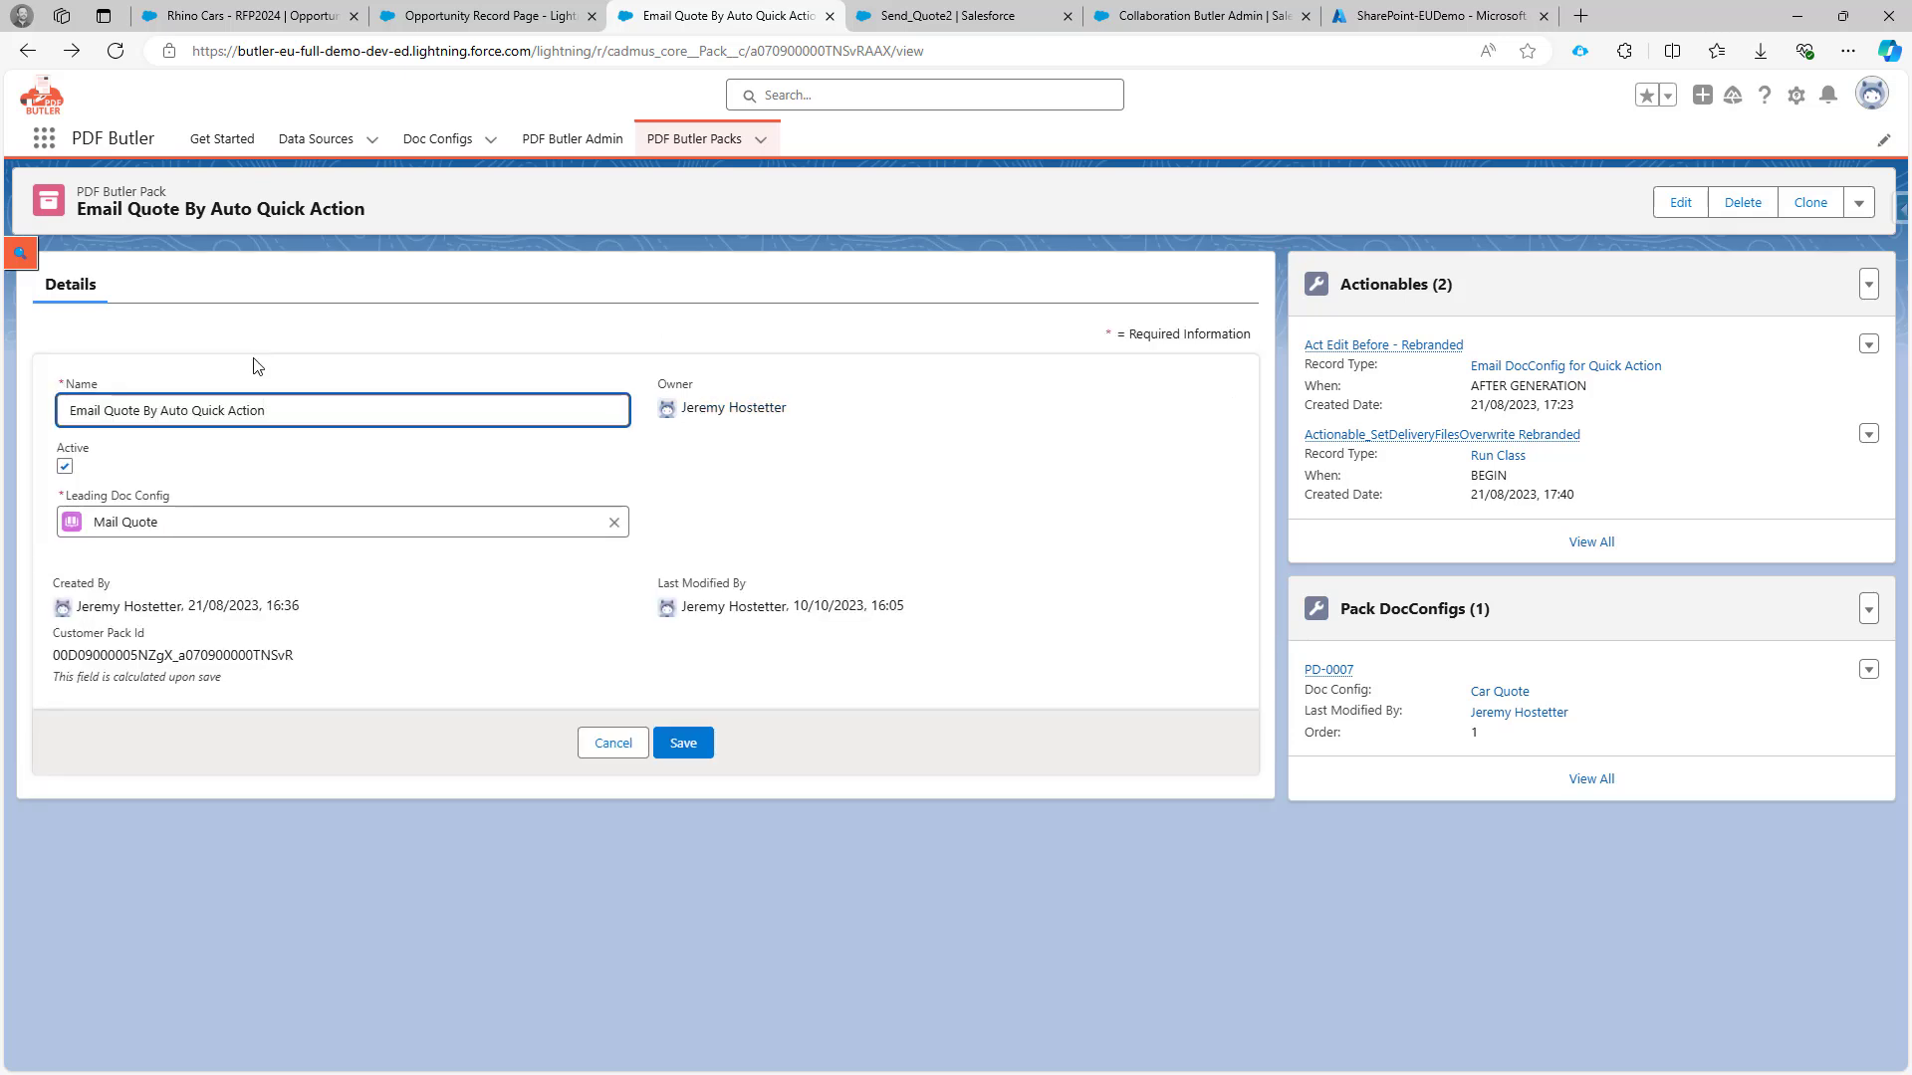
{"action": "left_click", "coordinate": [617, 743]}
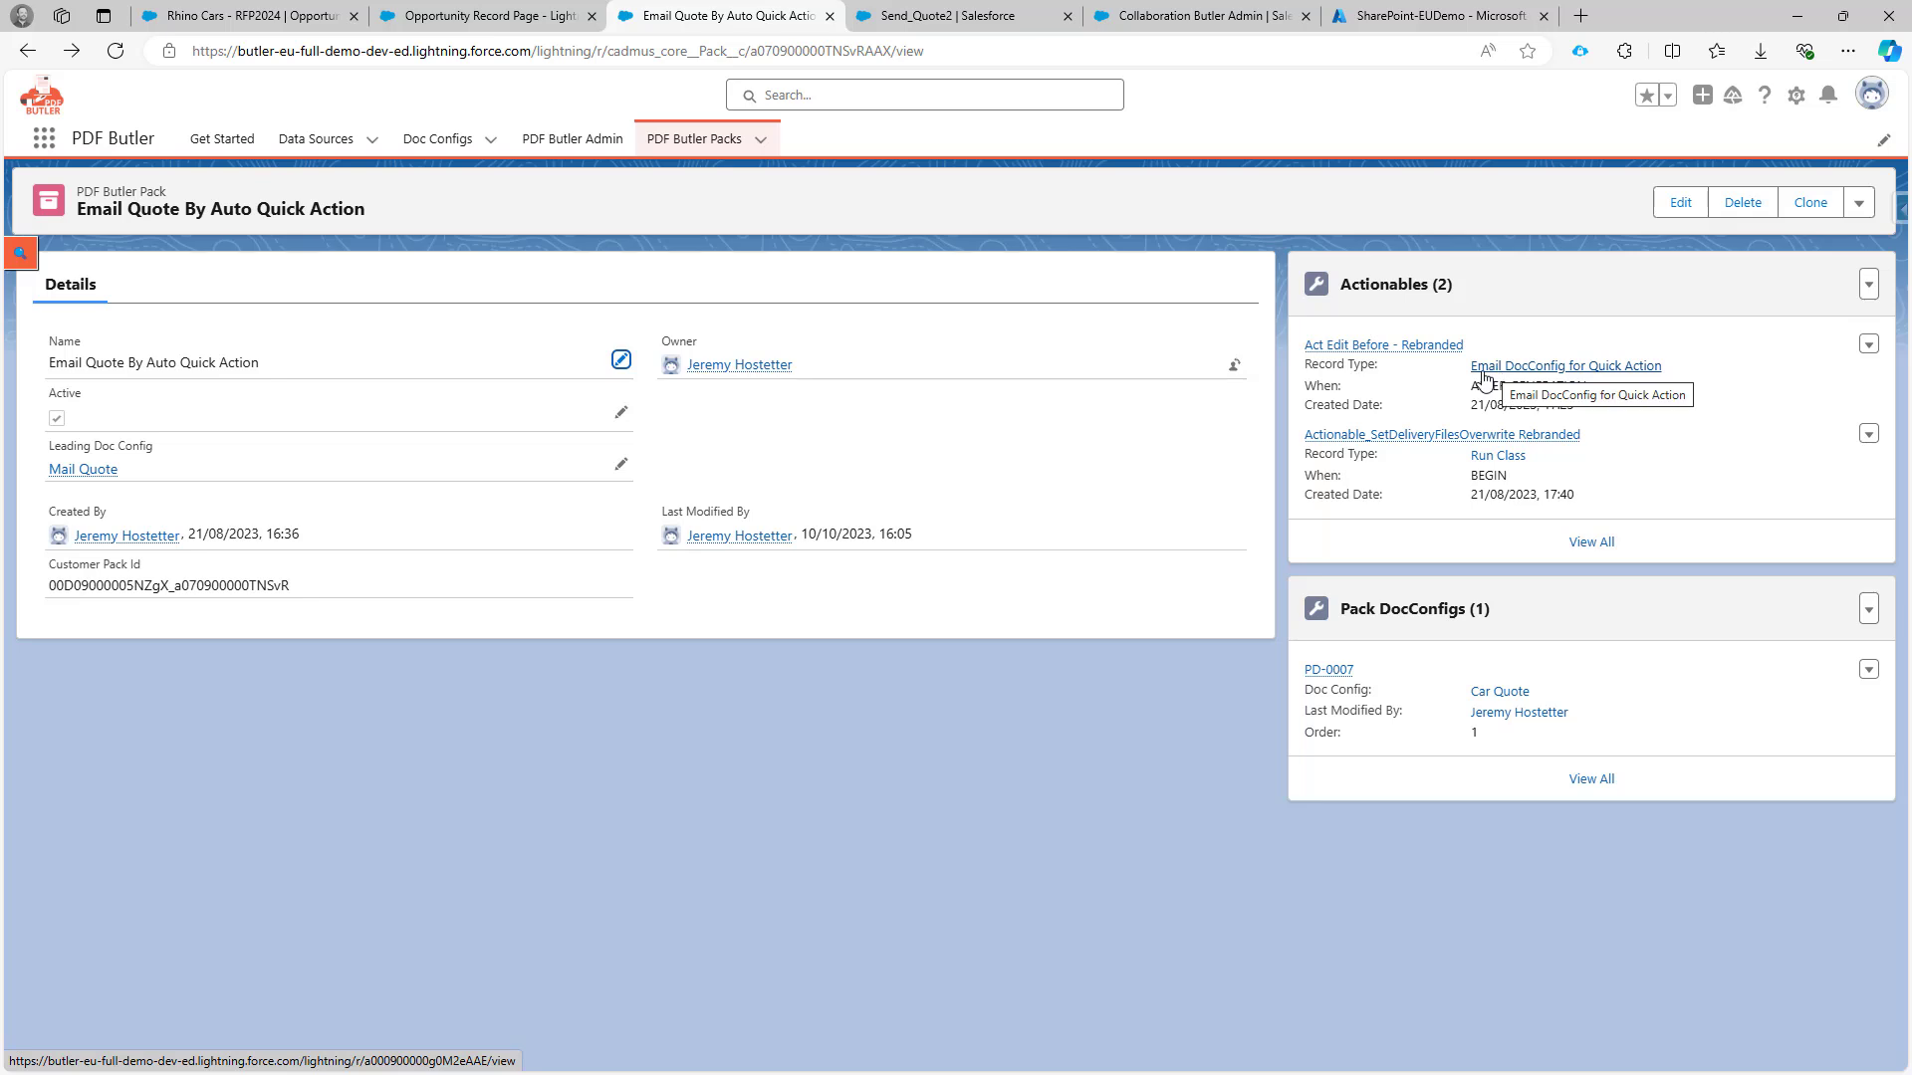
{"action": "left_click", "coordinate": [1366, 345]}
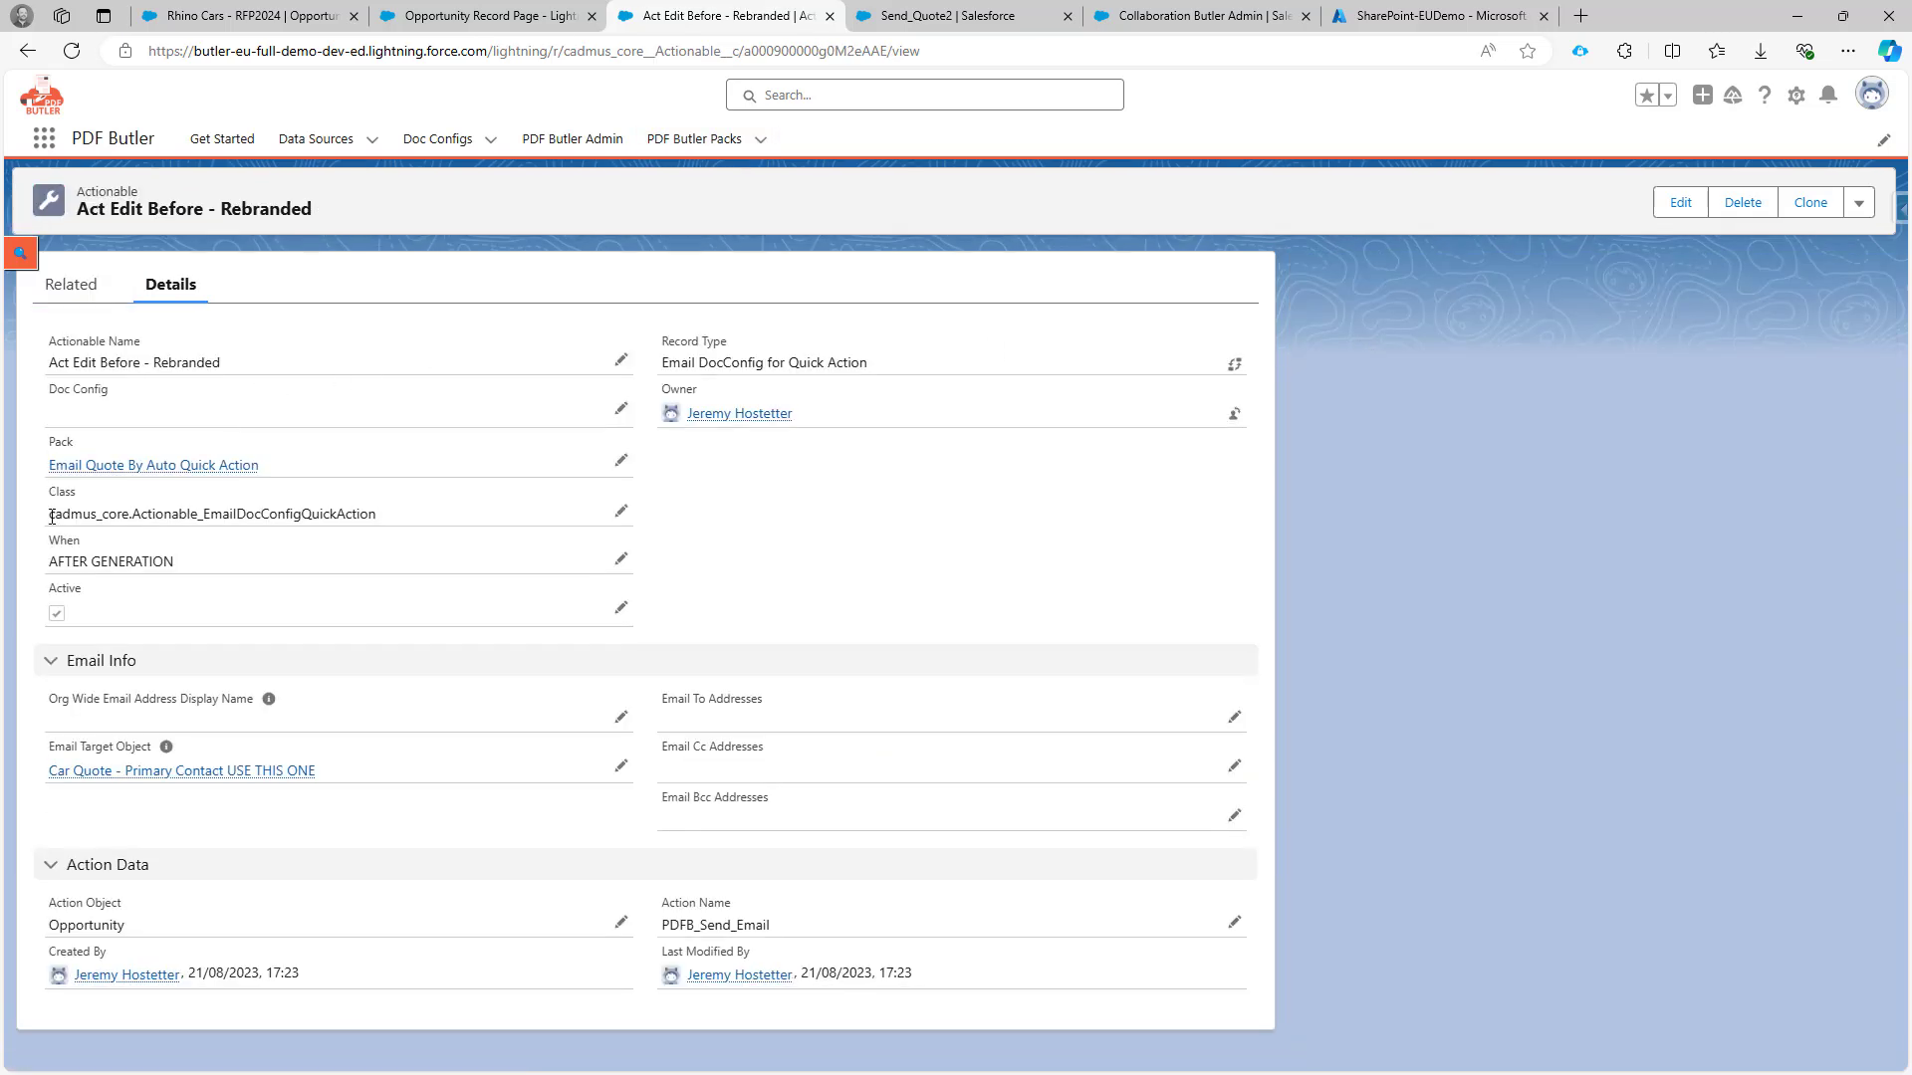
Select the actionable's quick action Class value to look it up.
{"action": "left_click_drag", "start_coordinate": [126, 506], "coordinate": [397, 512]}
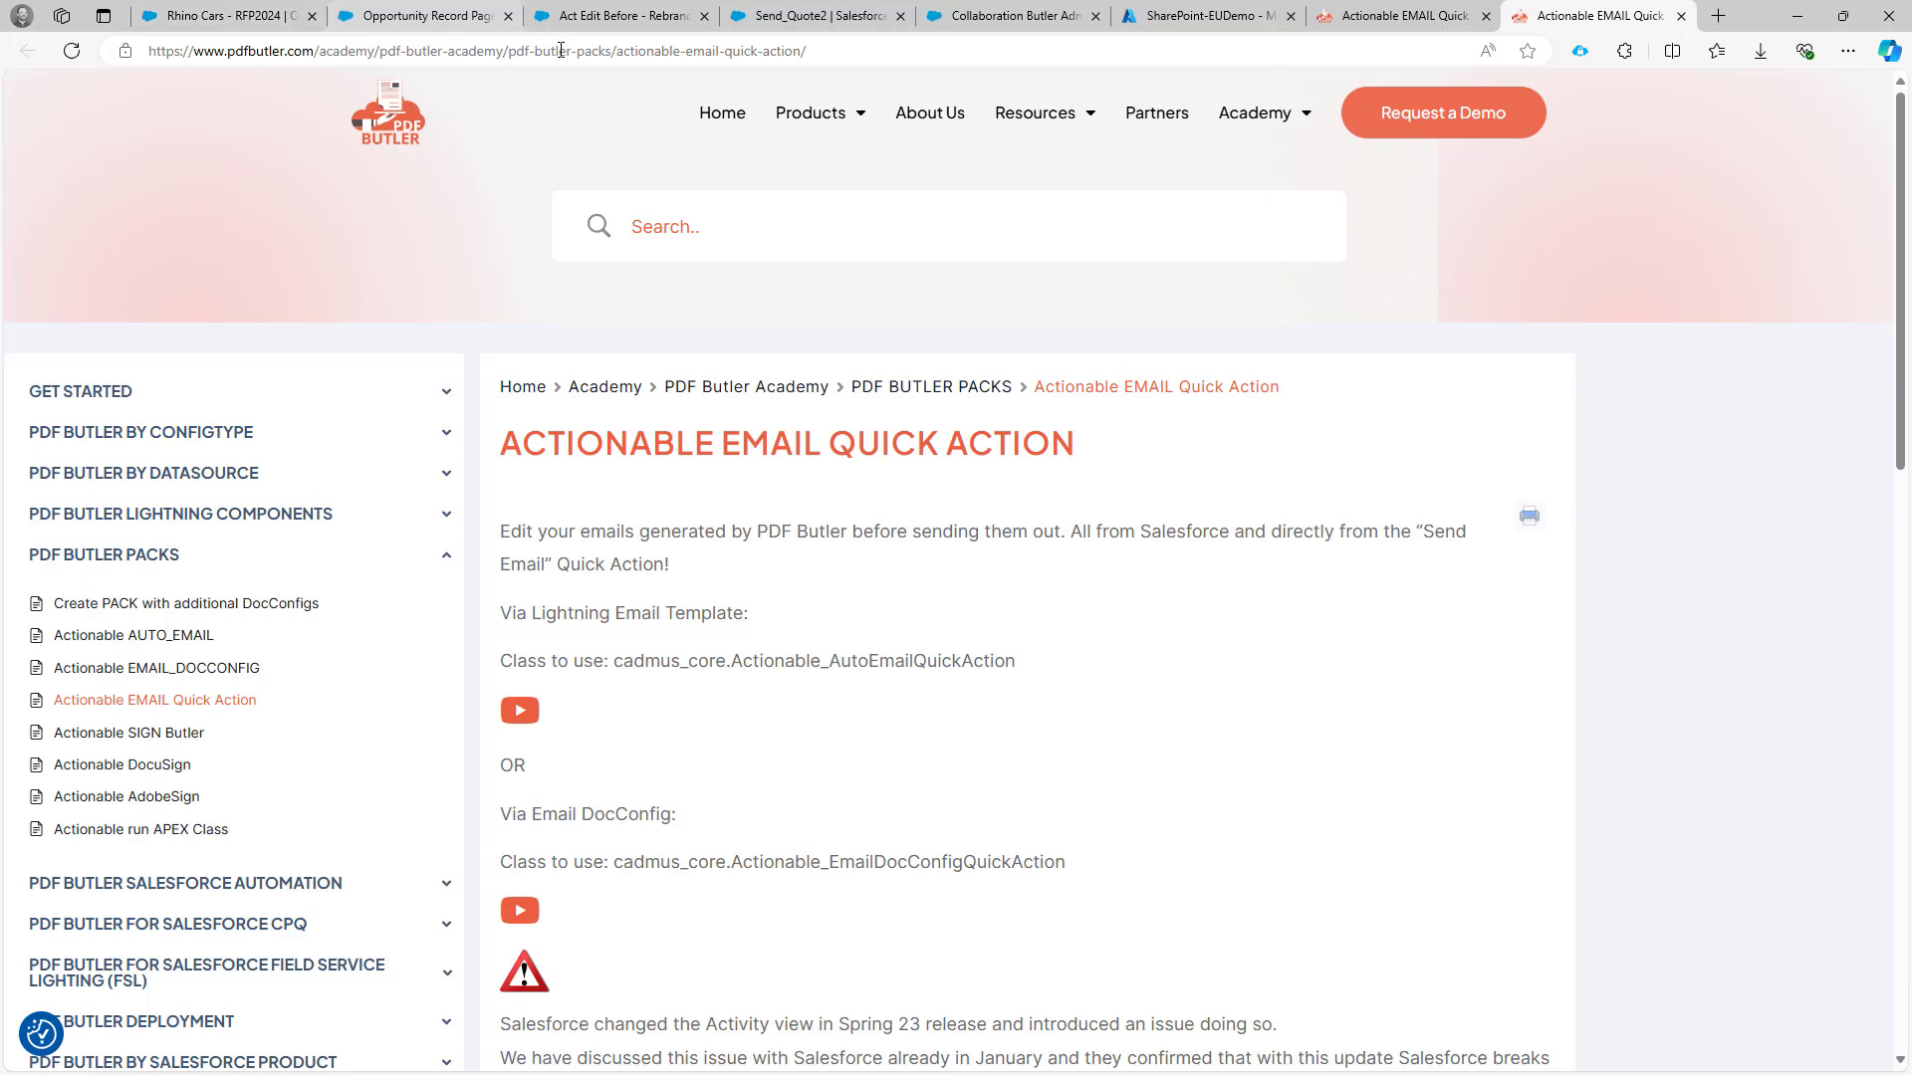
Note the Actionable EMAIL Quick Action article's address and title, then return to Rhino Cars.
{"action": "double_click", "coordinate": [630, 51]}
{"action": "left_click_drag", "start_coordinate": [631, 50], "coordinate": [782, 57]}
{"action": "left_click", "coordinate": [776, 446]}
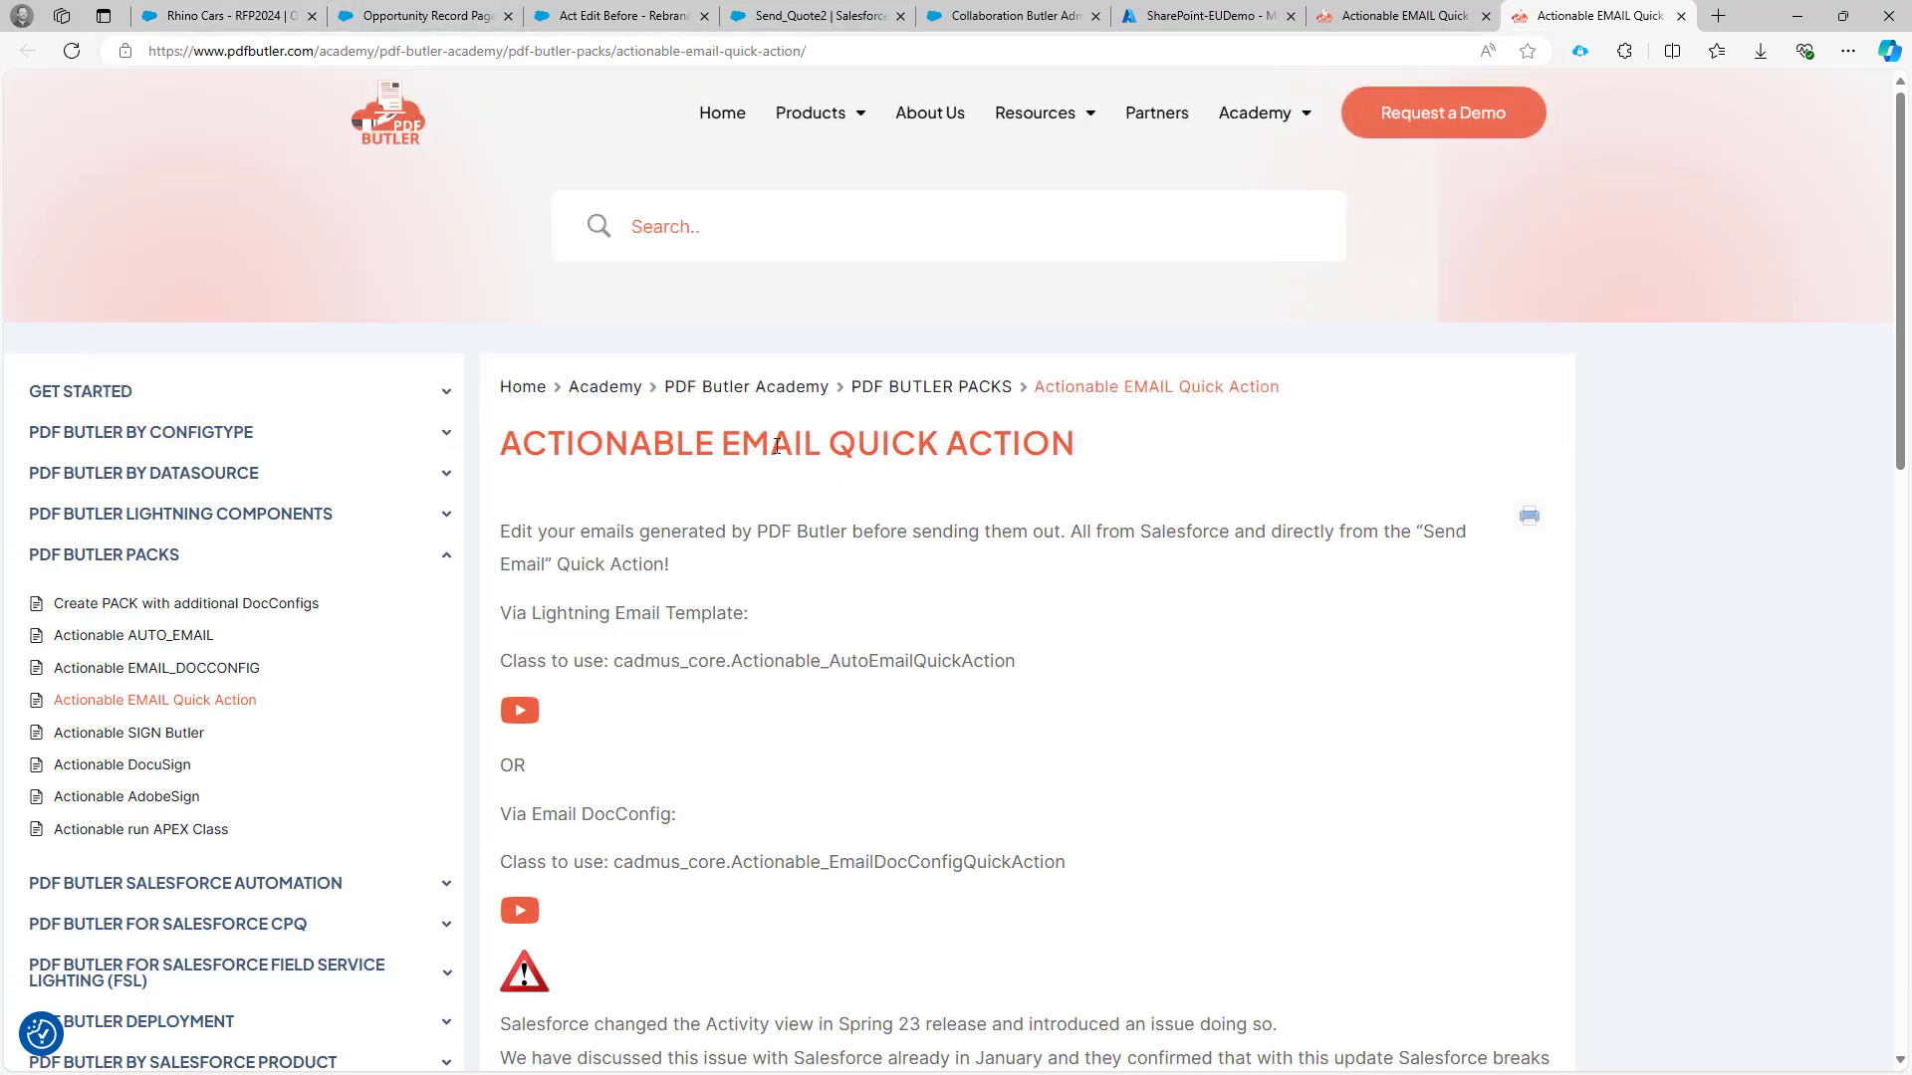
{"action": "left_click_drag", "start_coordinate": [752, 442], "coordinate": [1078, 446]}
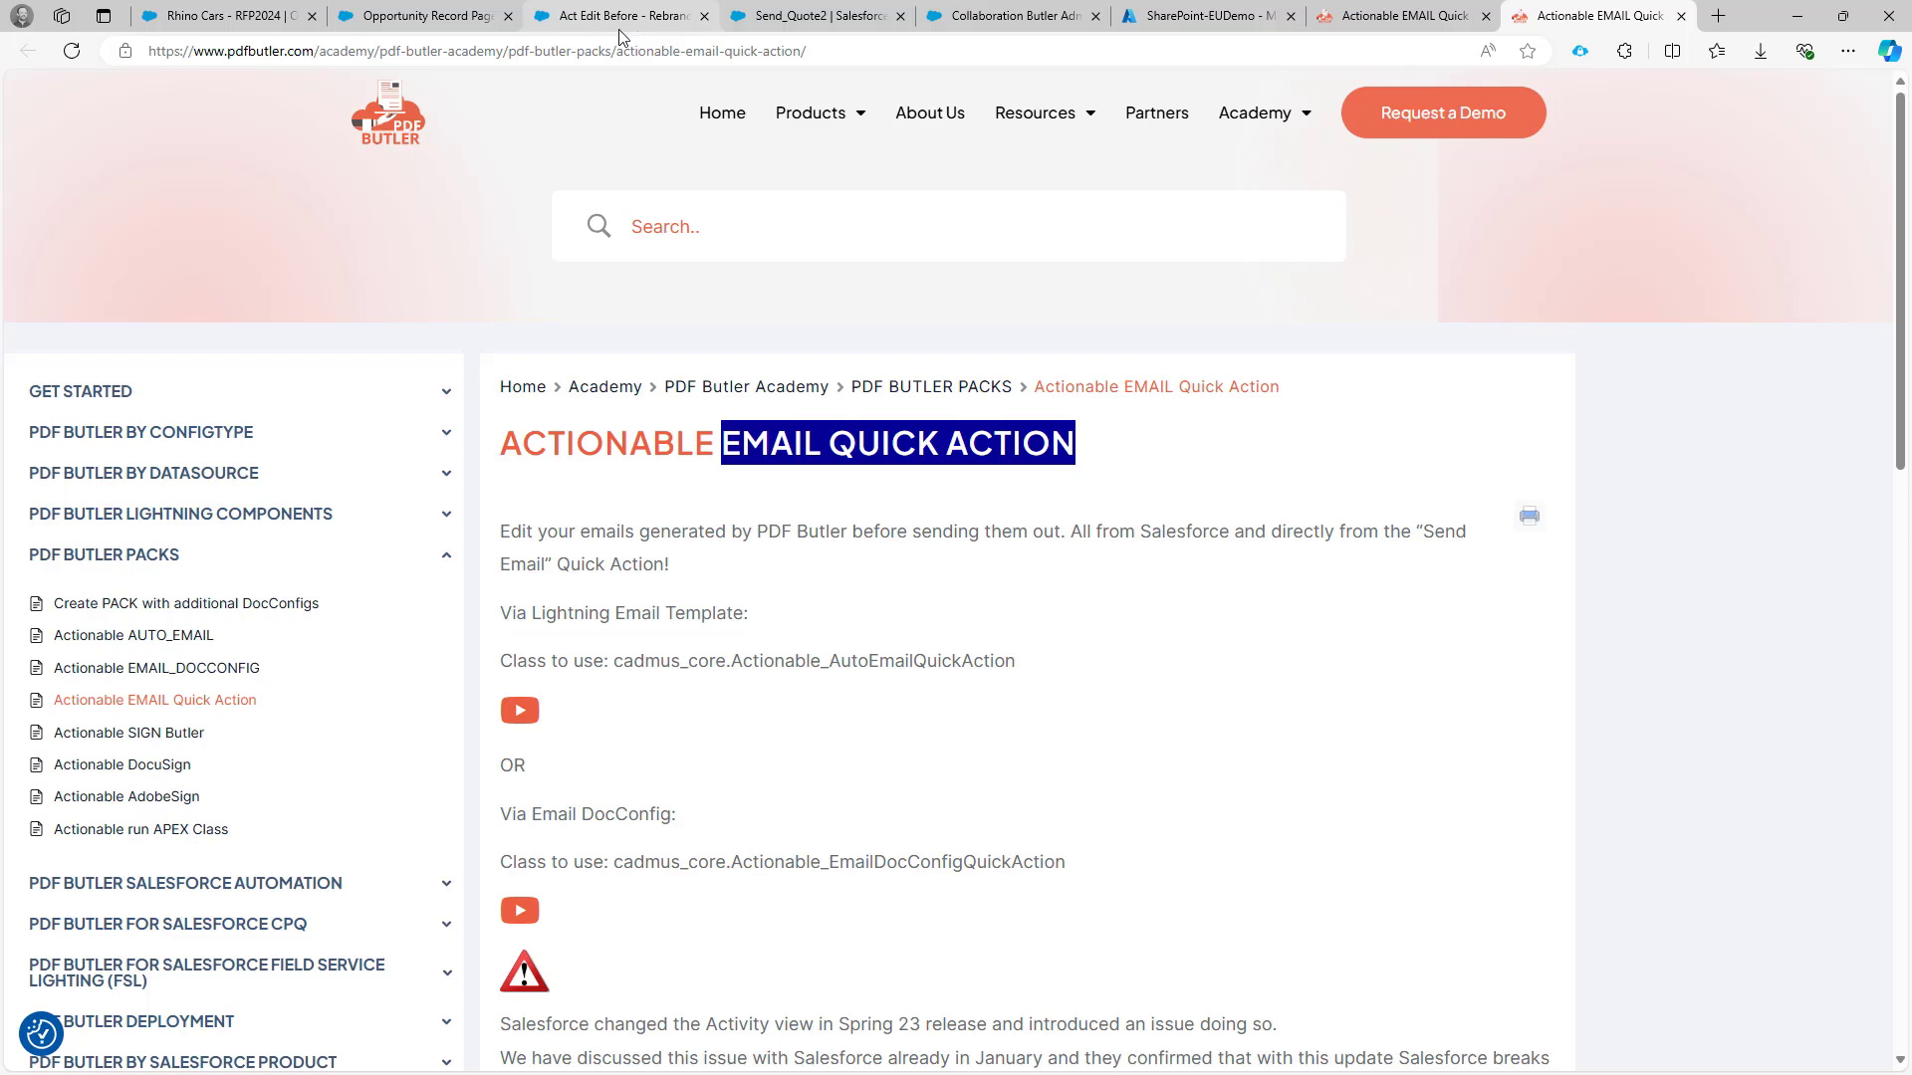
{"action": "mouse_move", "coordinate": [617, 38]}
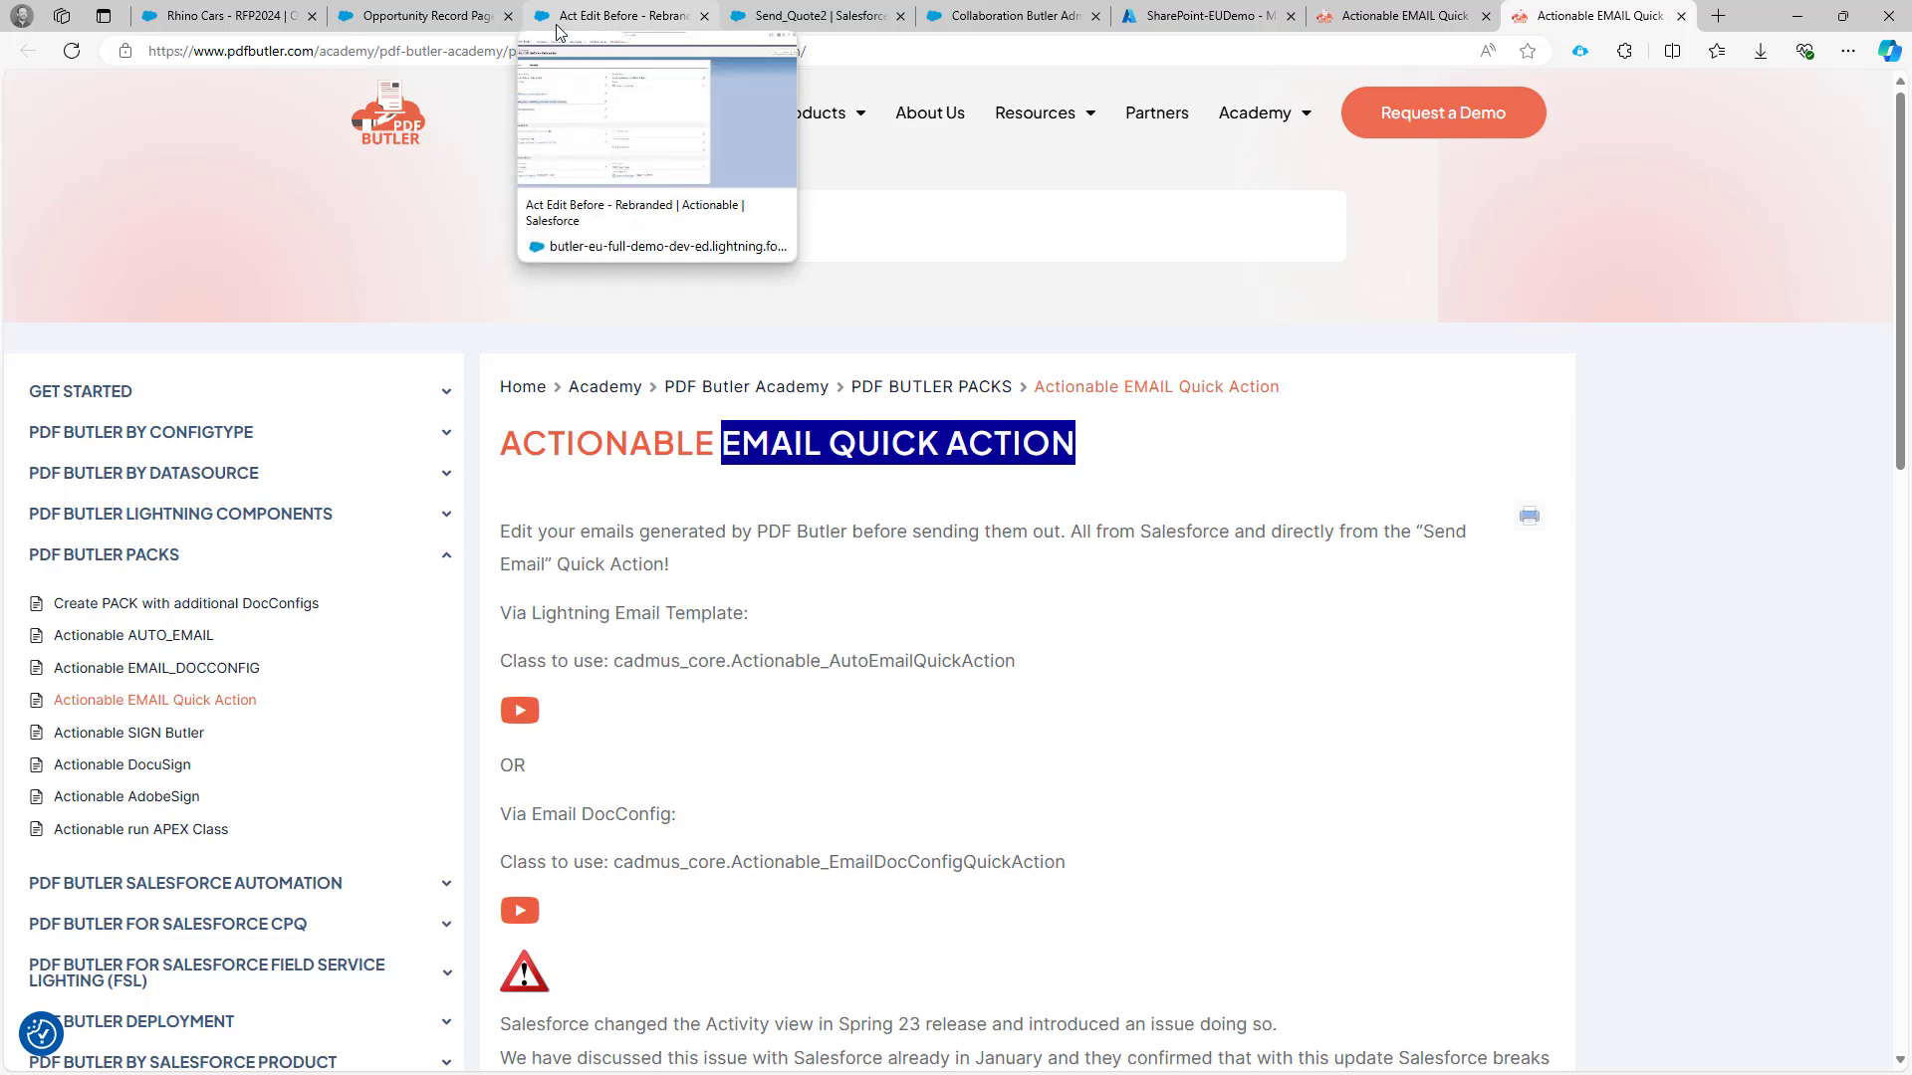
{"action": "left_click", "coordinate": [243, 22]}
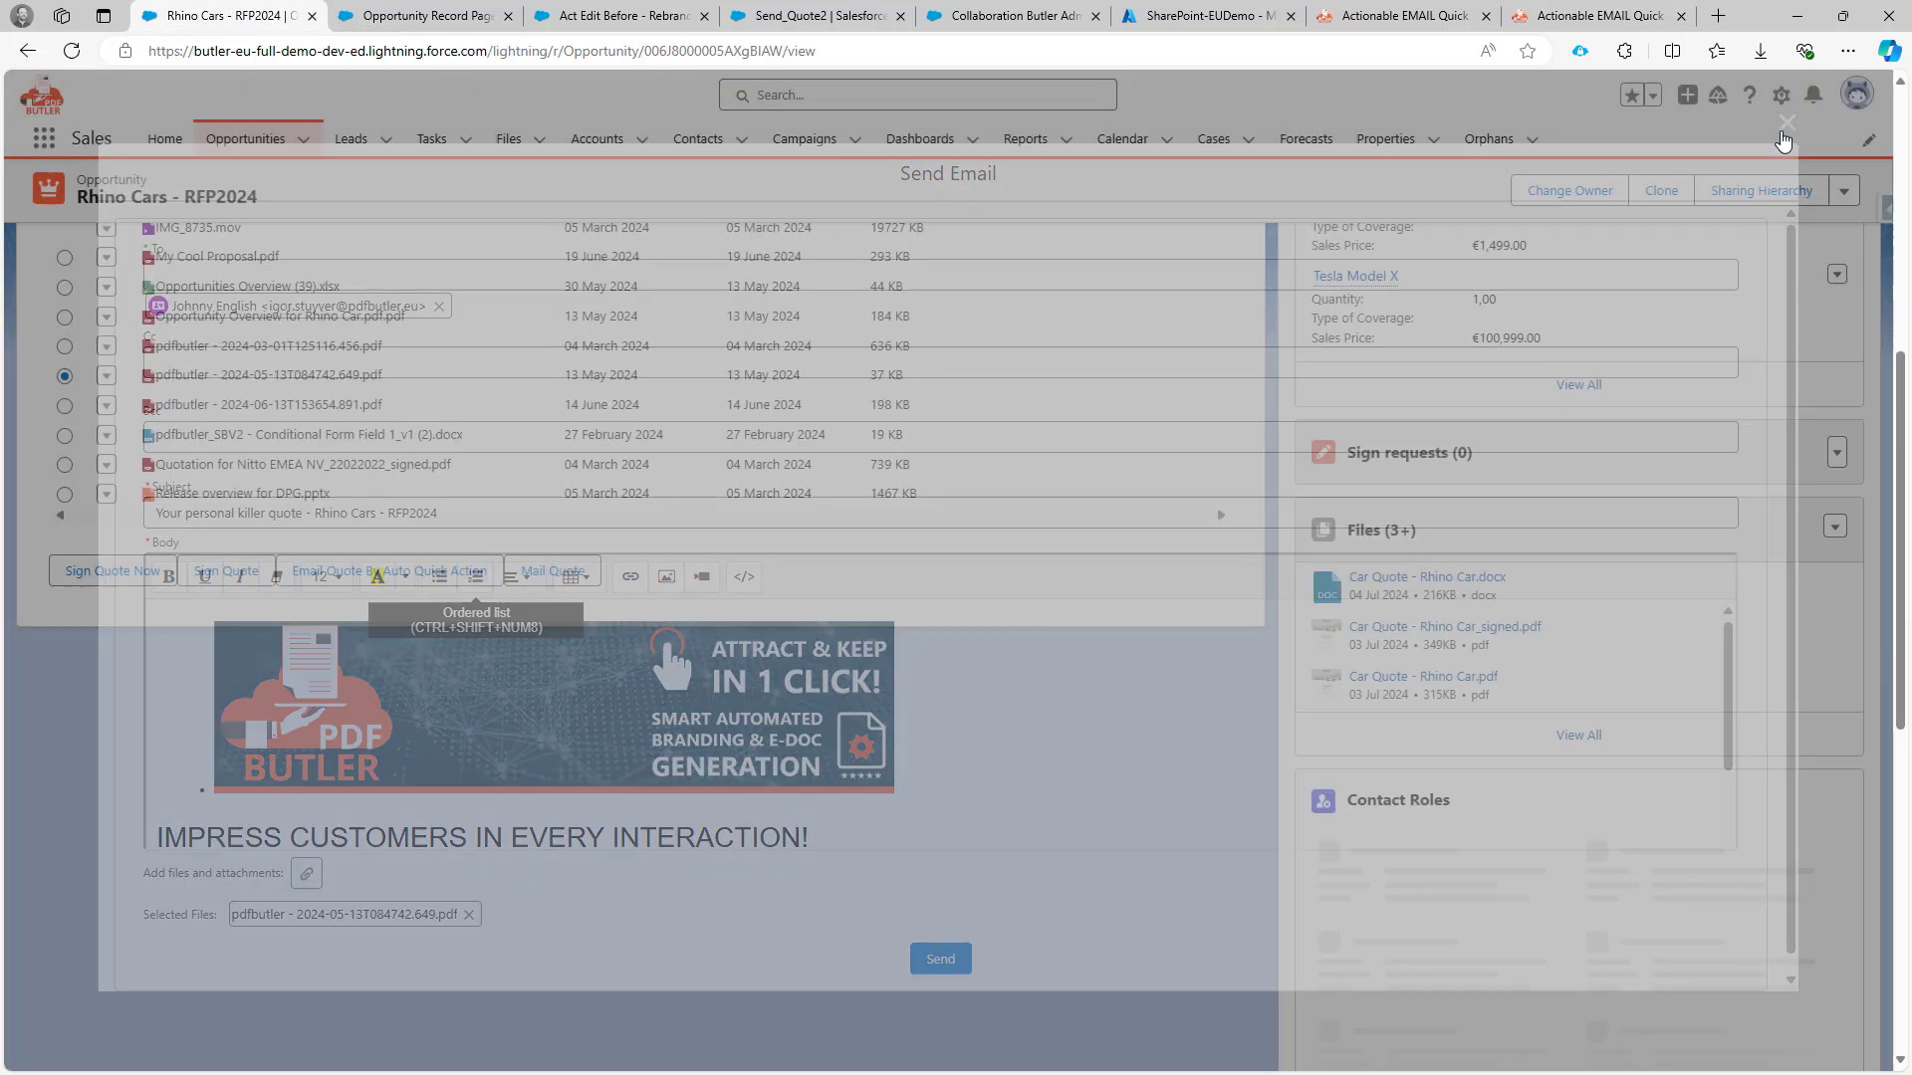
Close Send Email, inspect both COLLABORATION Butler components' Pack Ids, then return to the pack.
{"action": "left_click", "coordinate": [1787, 122]}
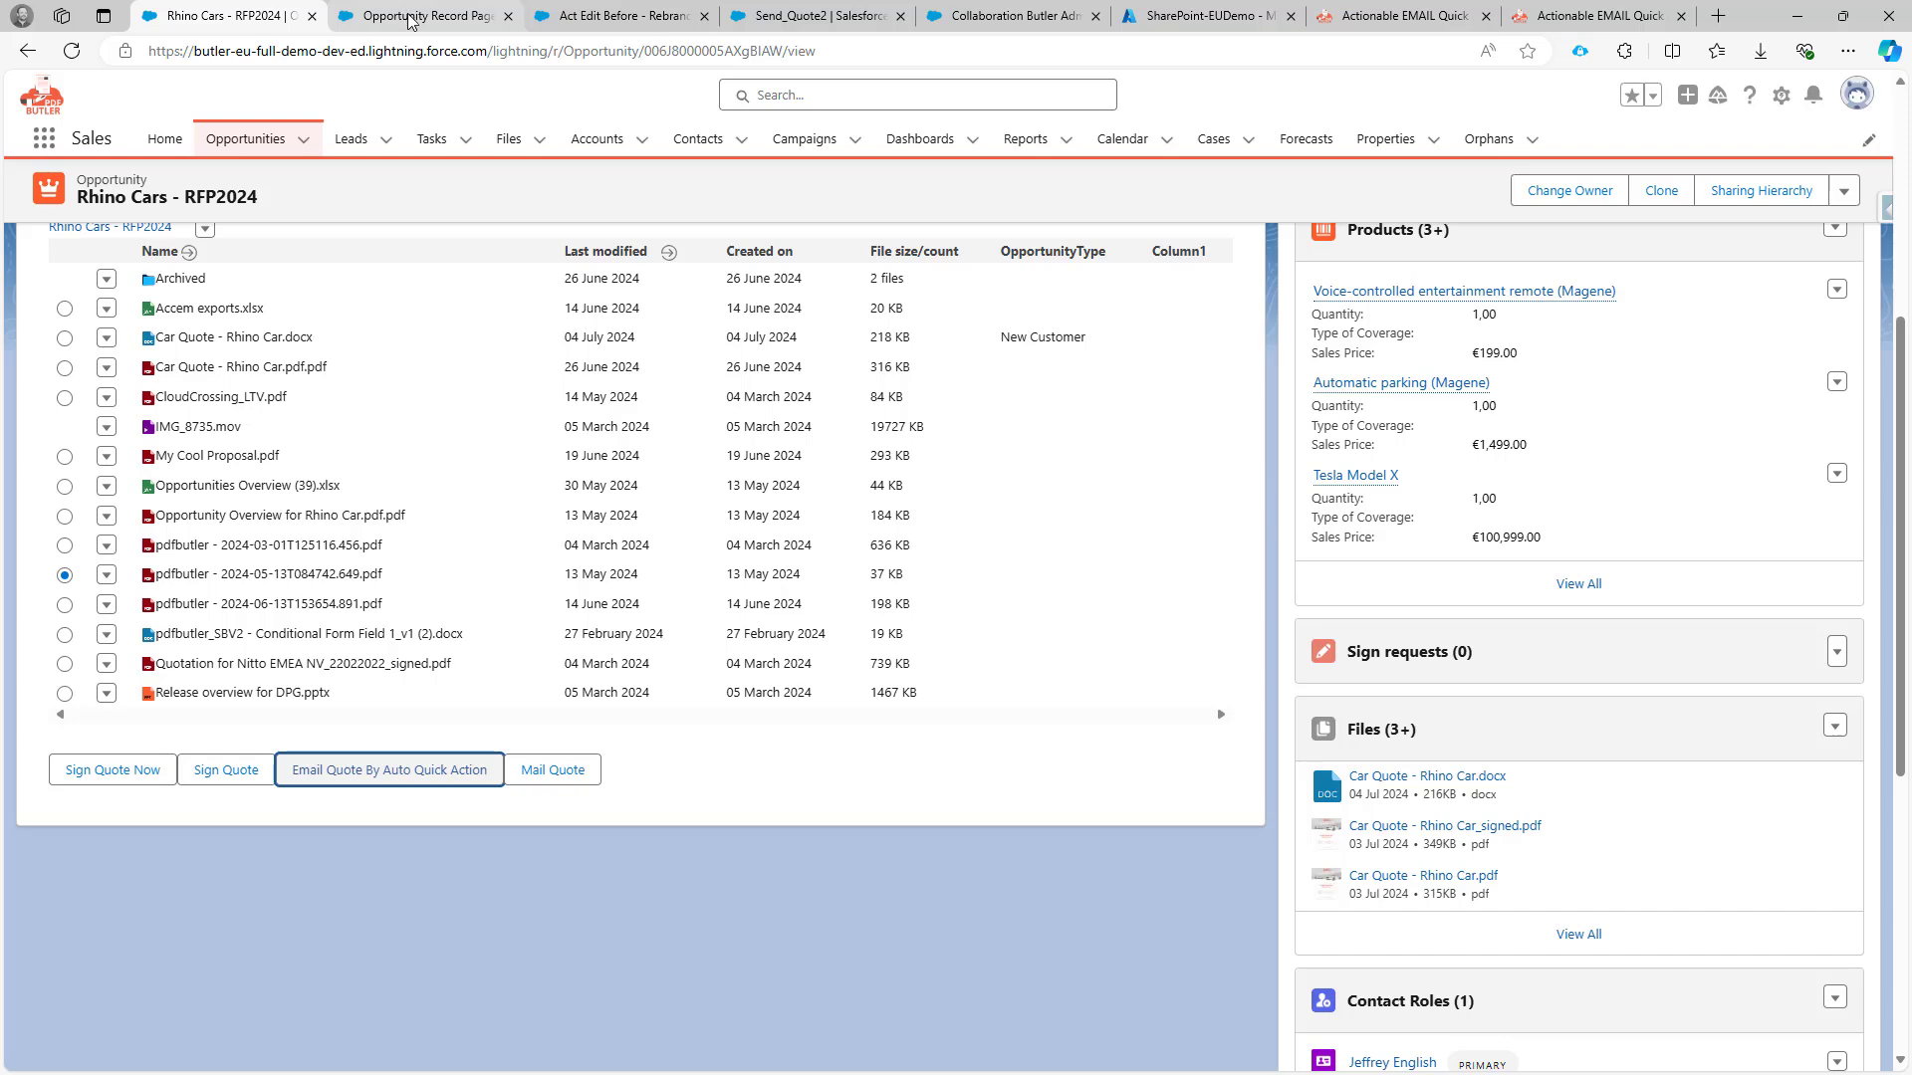
{"action": "left_click", "coordinate": [411, 22]}
{"action": "left_click", "coordinate": [560, 480]}
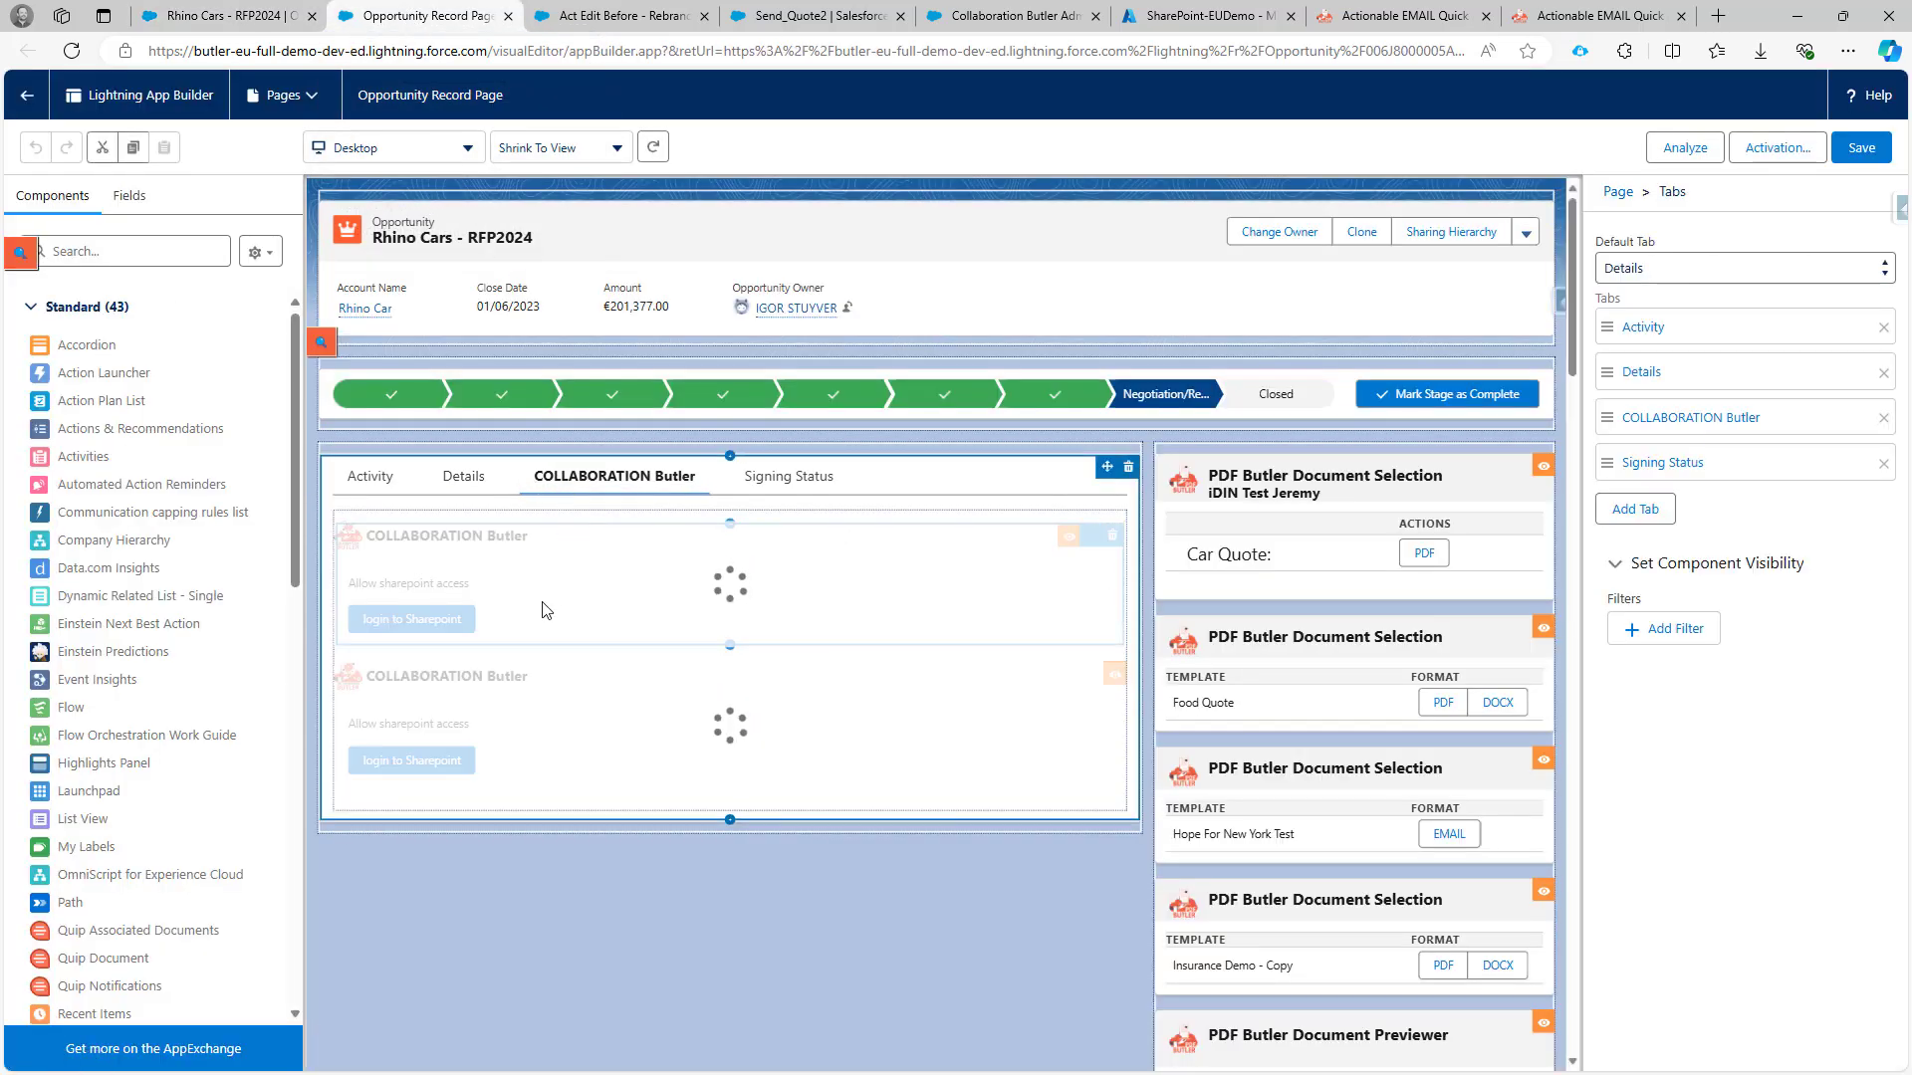
{"action": "left_click", "coordinate": [517, 588]}
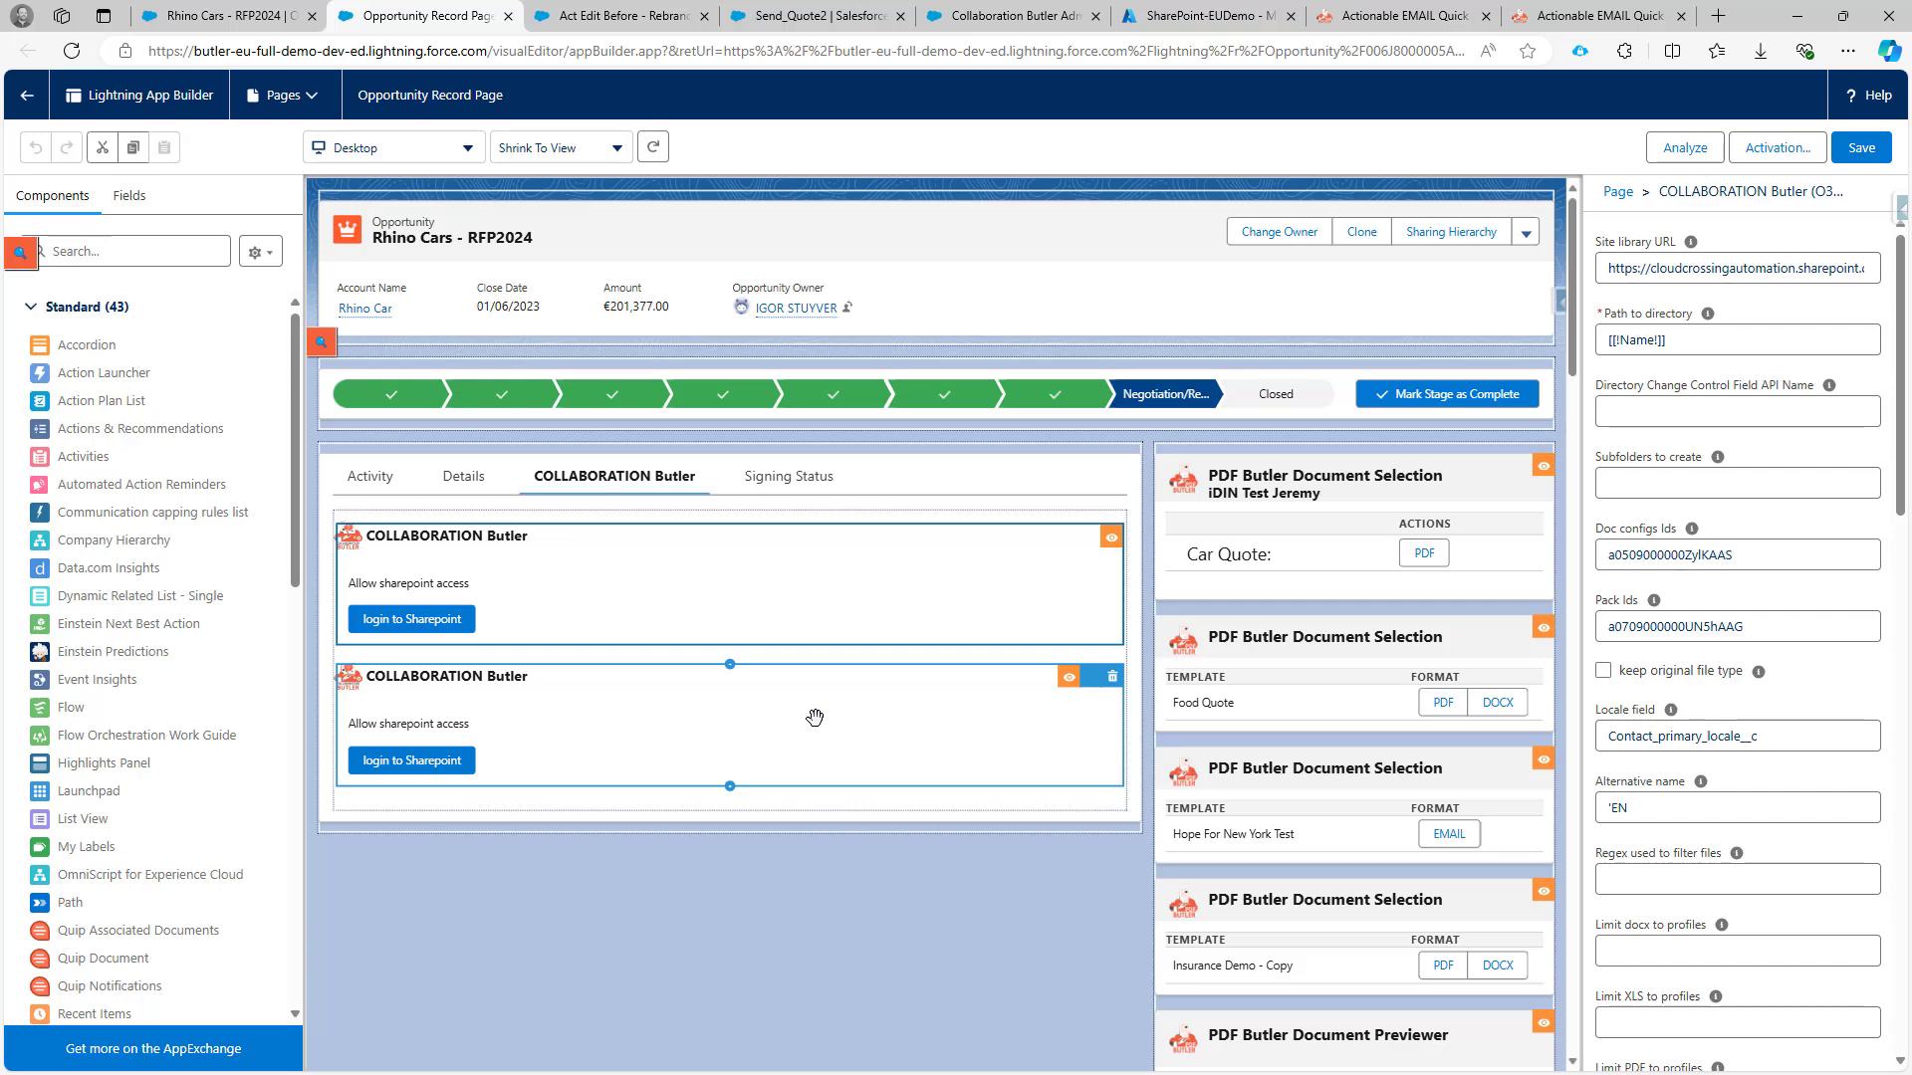
{"action": "left_click", "coordinate": [814, 716]}
{"action": "left_click_drag", "start_coordinate": [1714, 629], "coordinate": [1889, 633]}
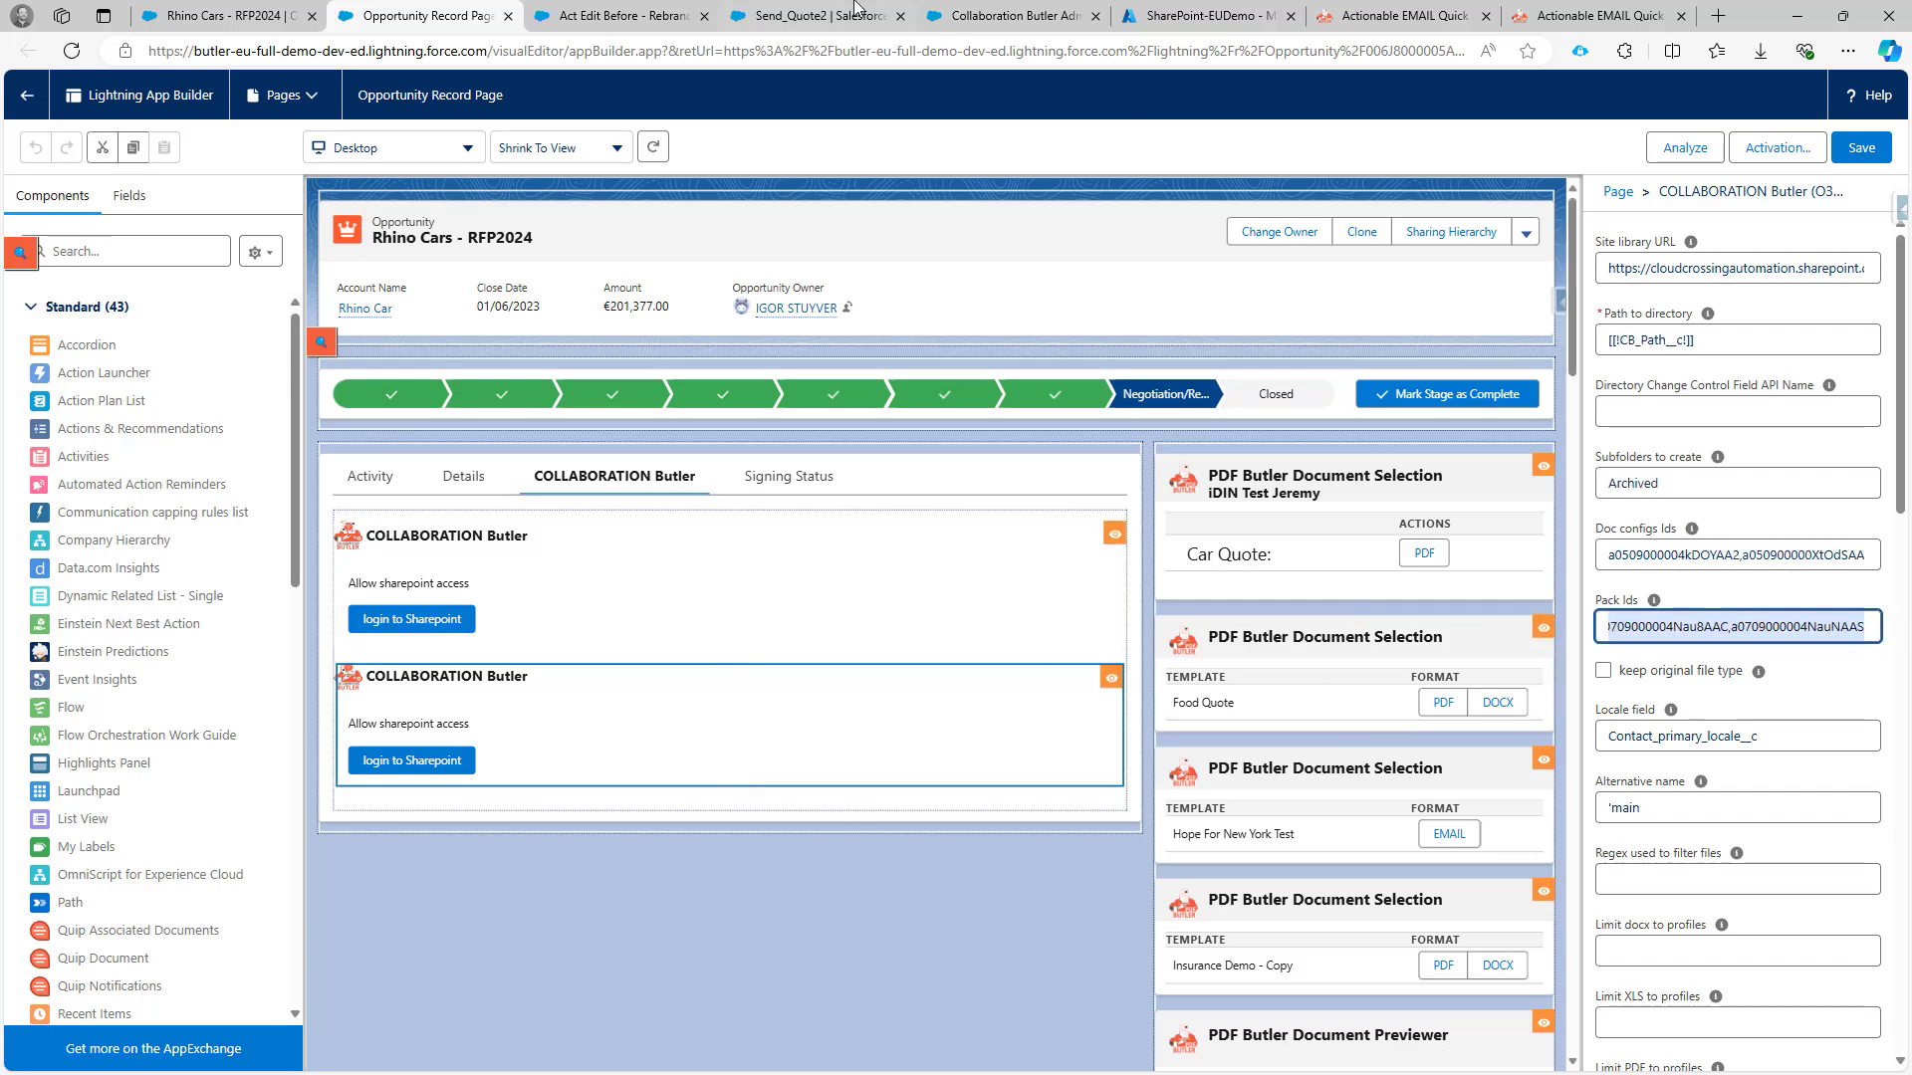
{"action": "left_click", "coordinate": [603, 17]}
{"action": "left_click", "coordinate": [26, 51]}
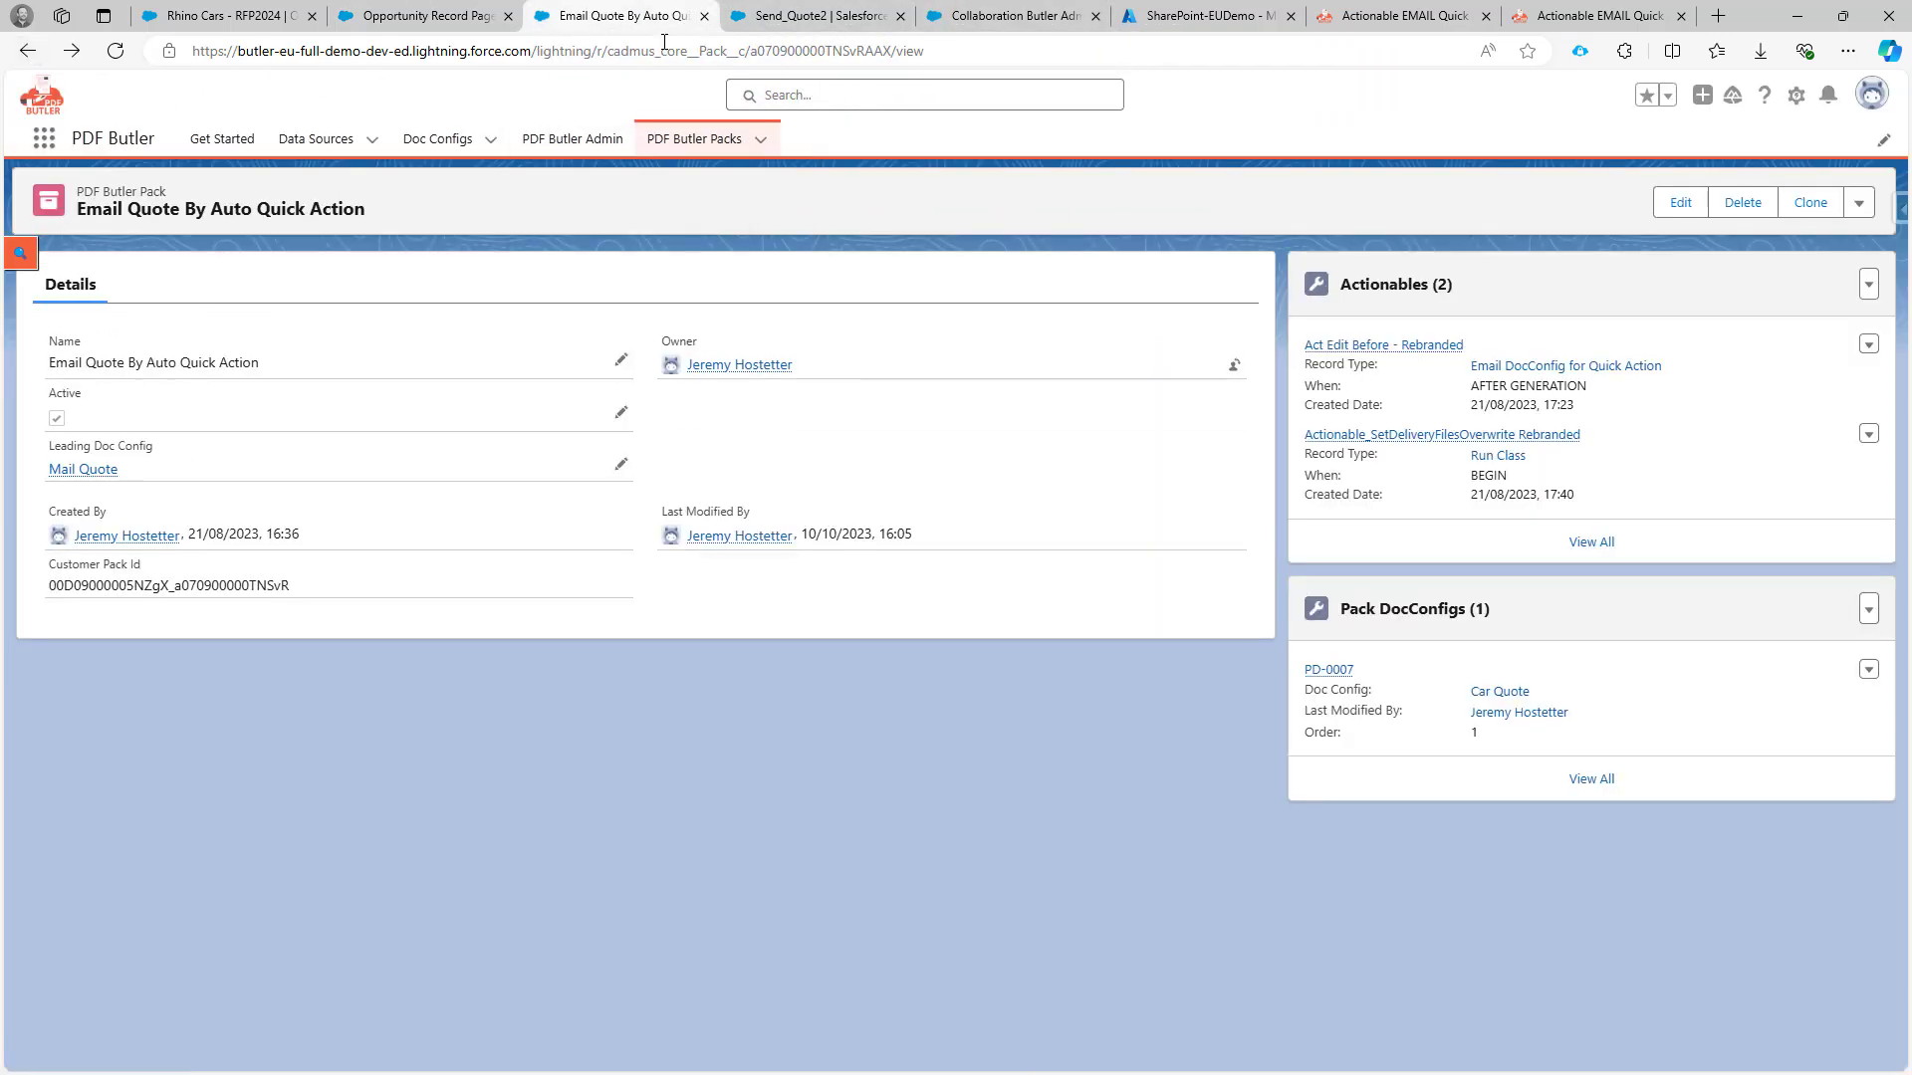
{"action": "double_click", "coordinate": [776, 47]}
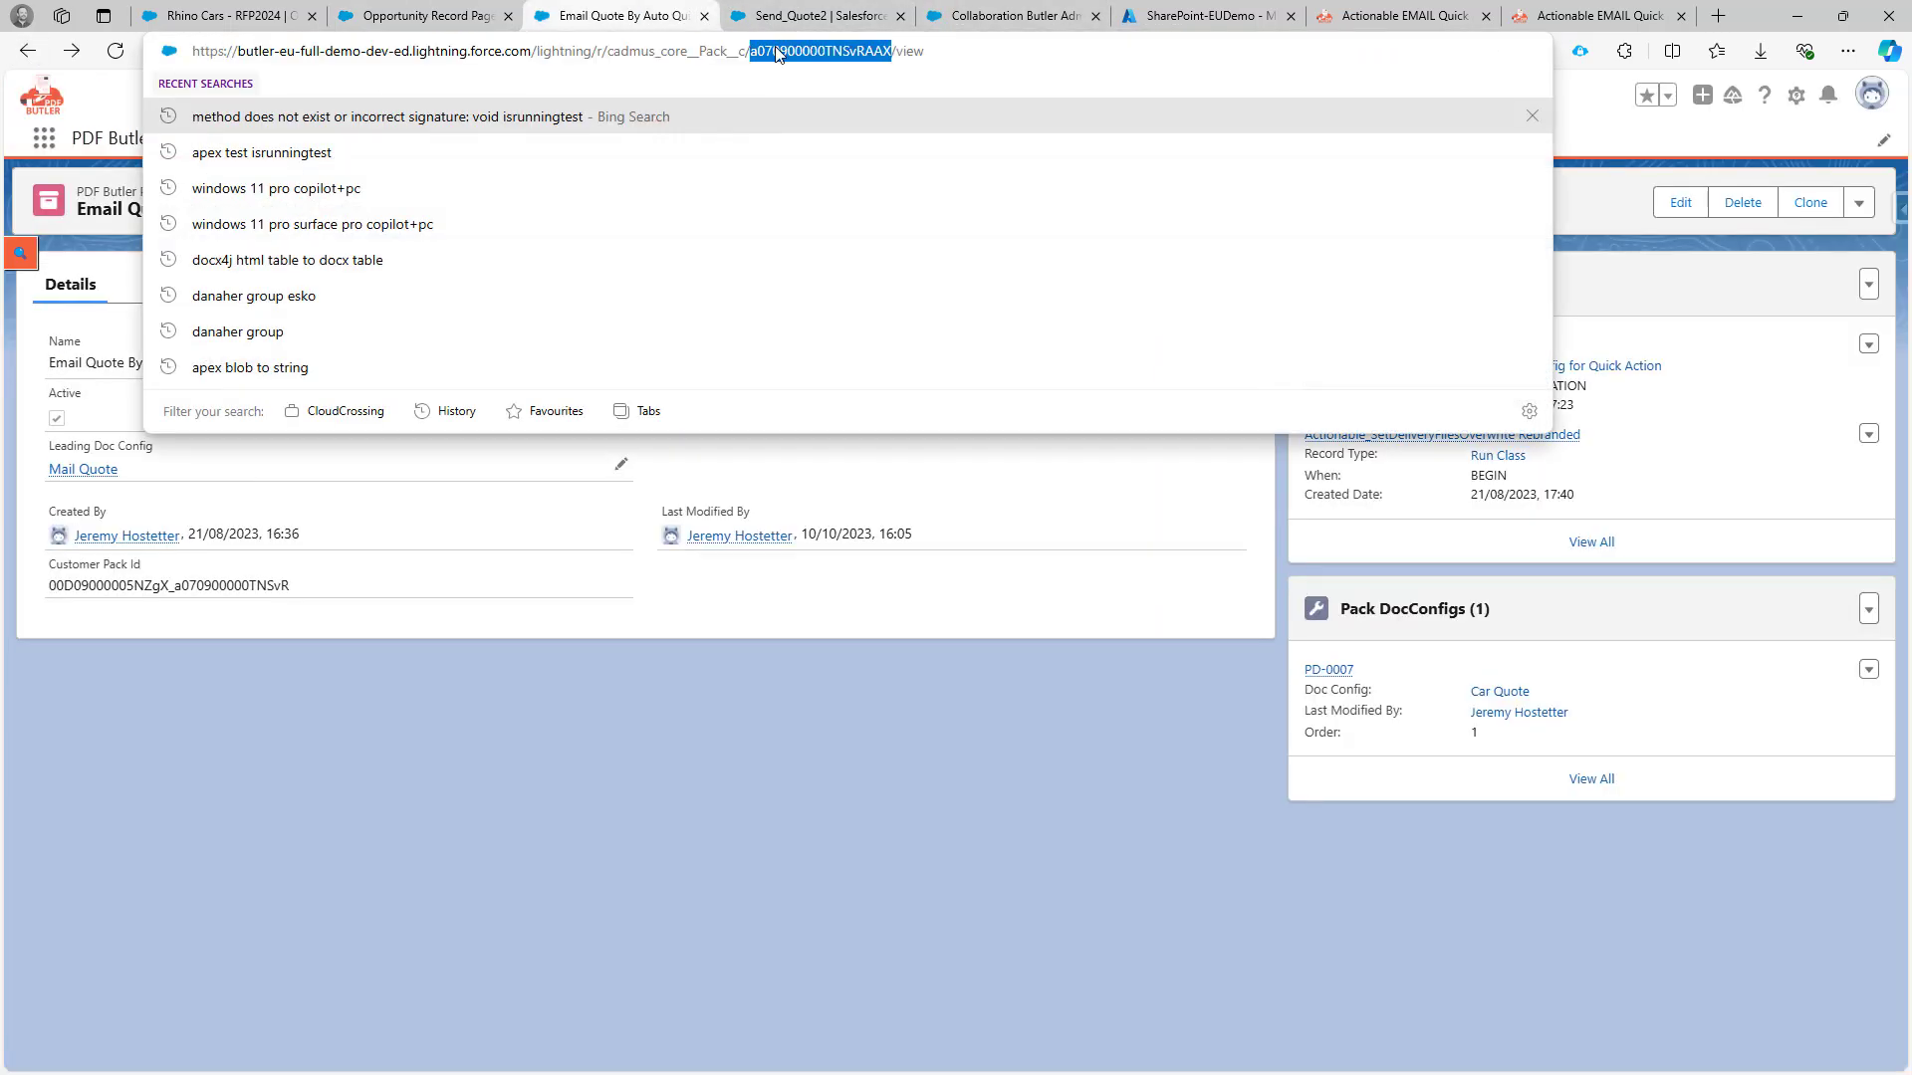
{"action": "double_click", "coordinate": [216, 585]}
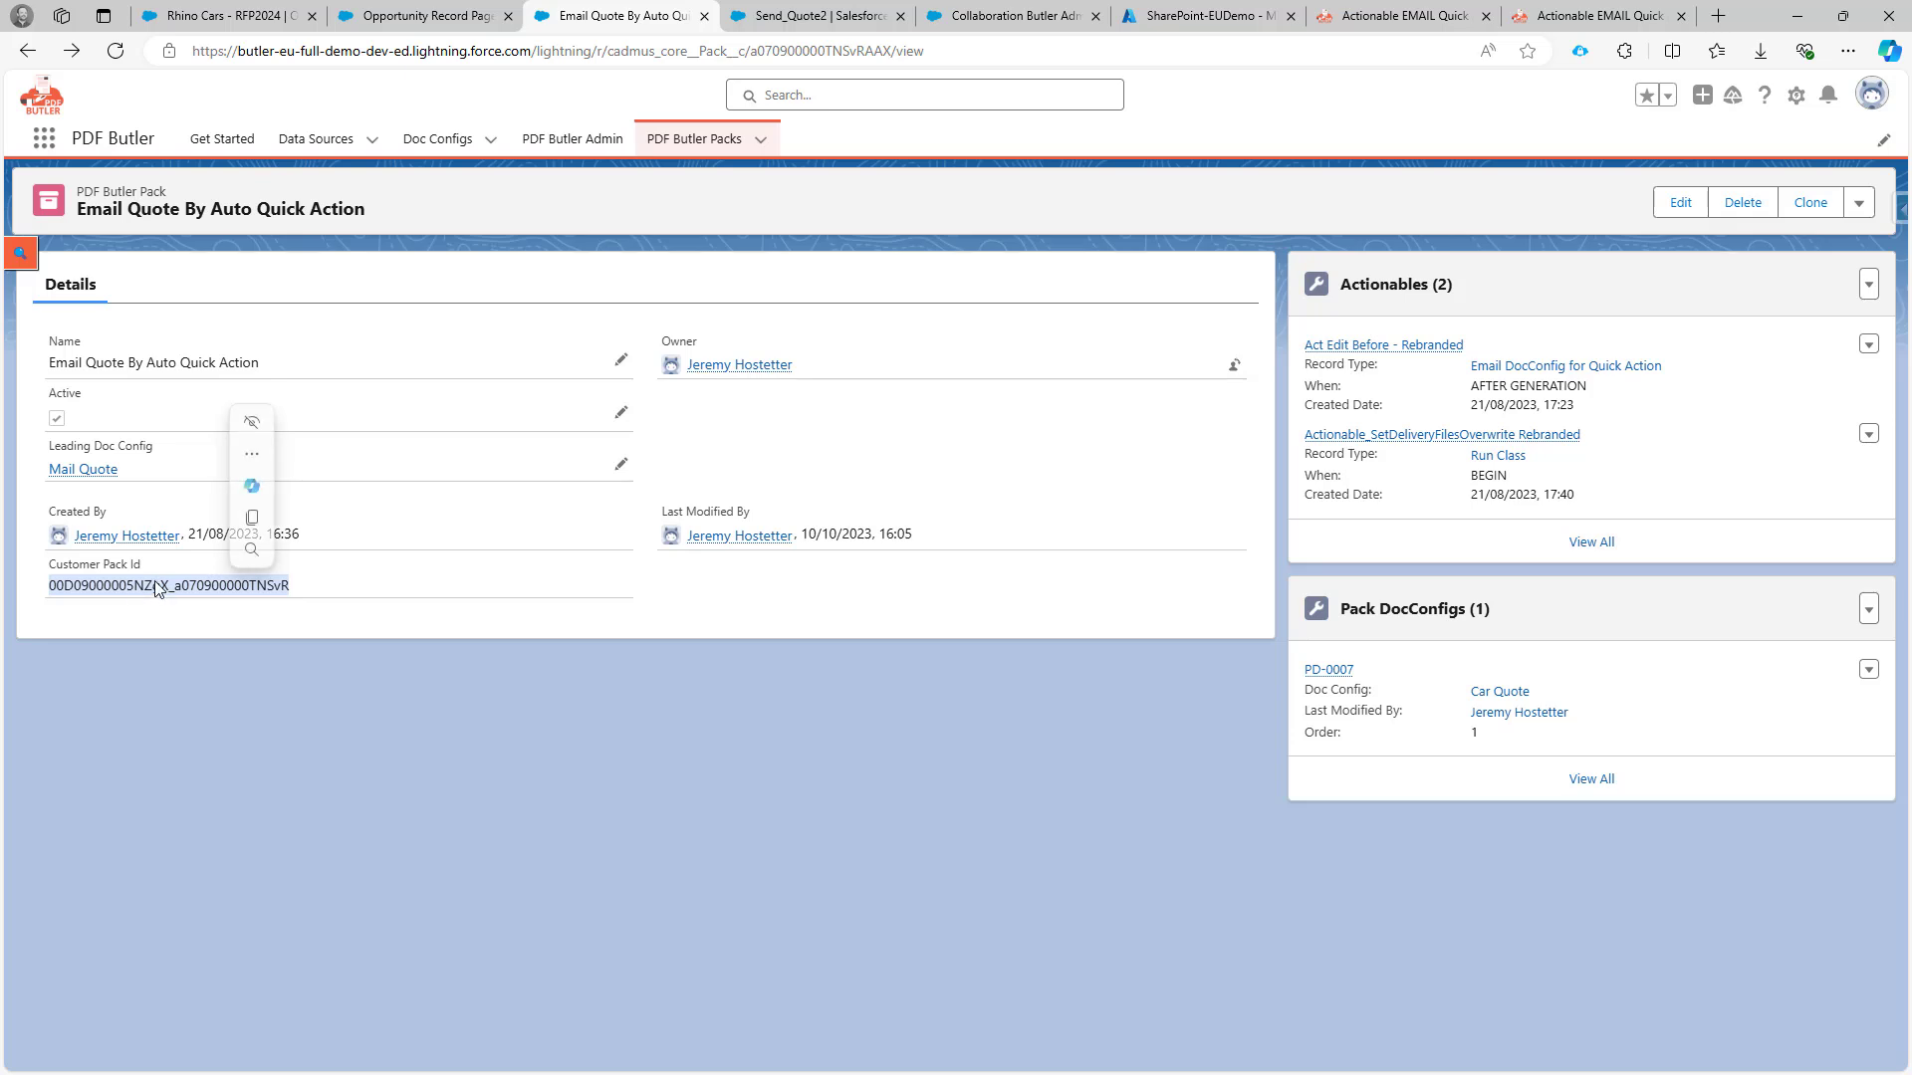
On Rhino Cars - RFP2024, choose pdfbutler - 2024-03-01T125116.456.pdf and run Email Quote By Auto Quick Action.
{"action": "left_click", "coordinate": [189, 27]}
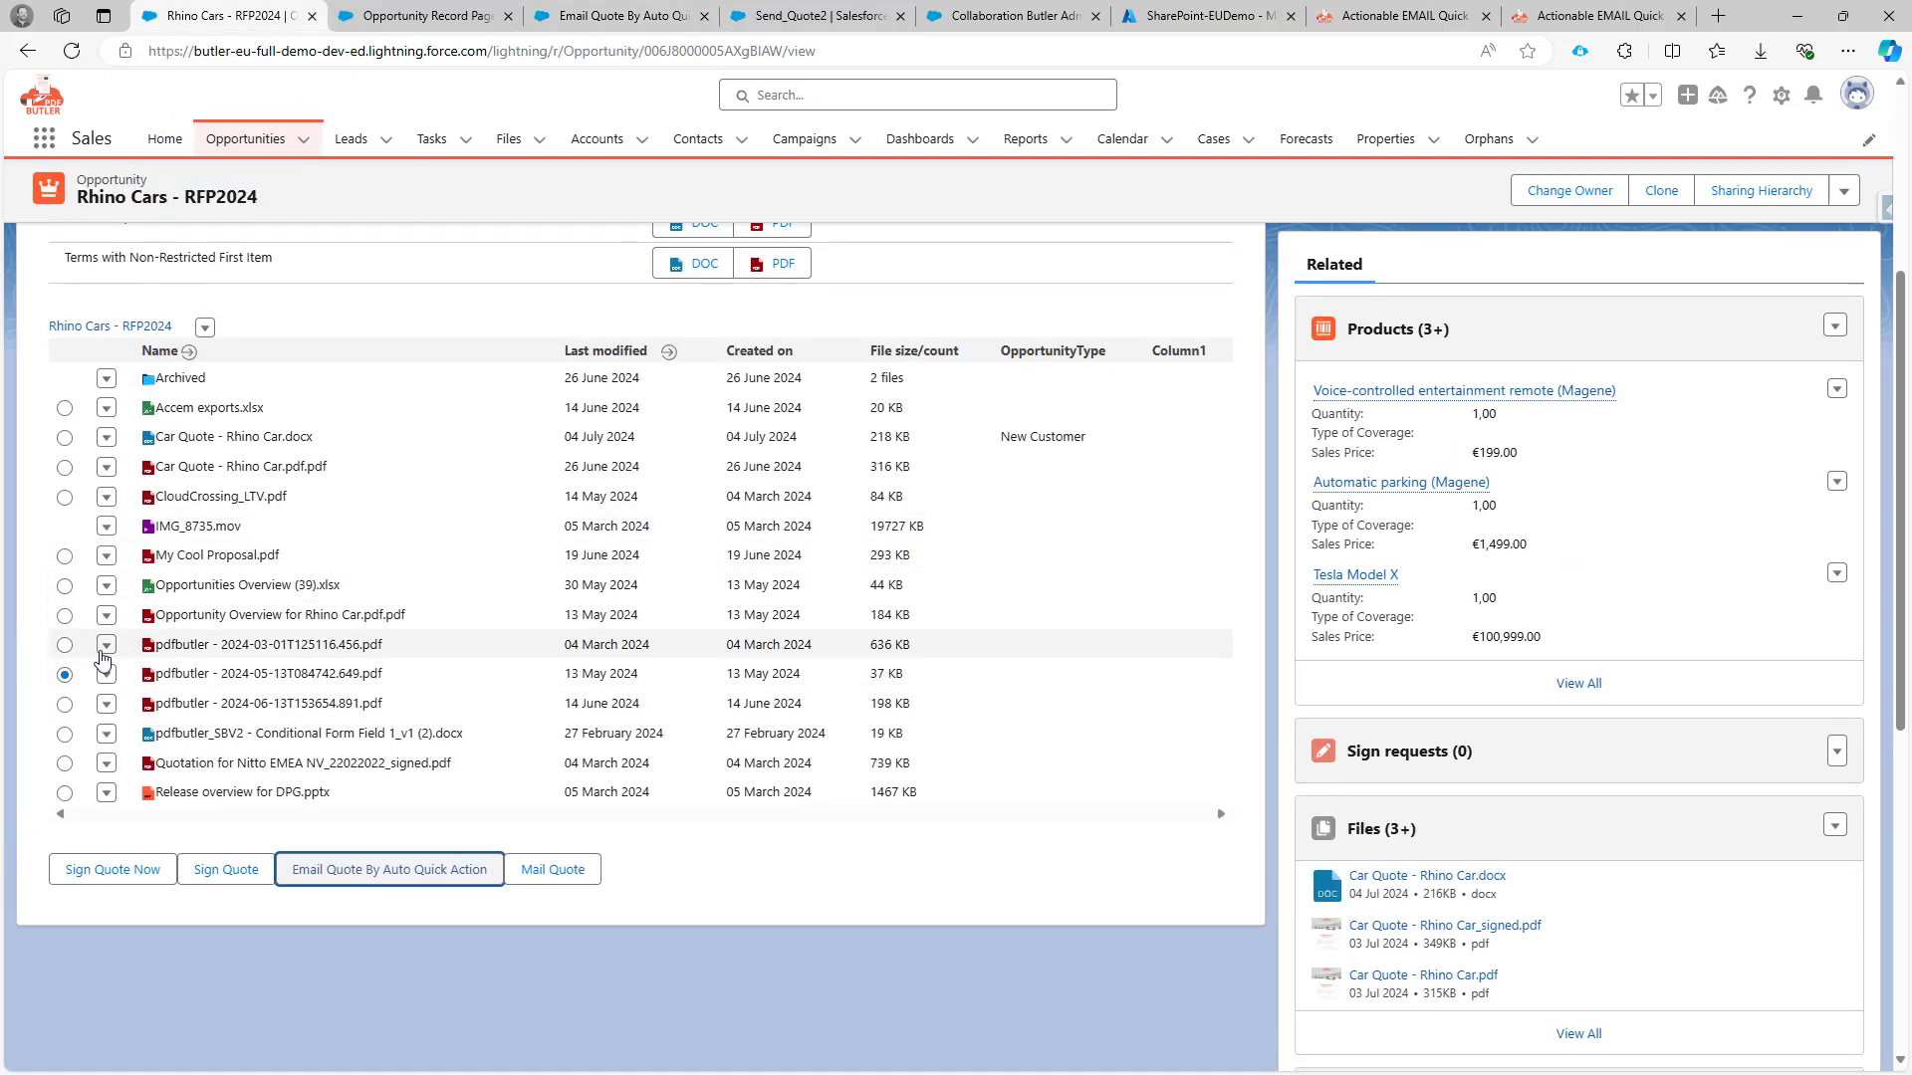
{"action": "left_click", "coordinate": [65, 646]}
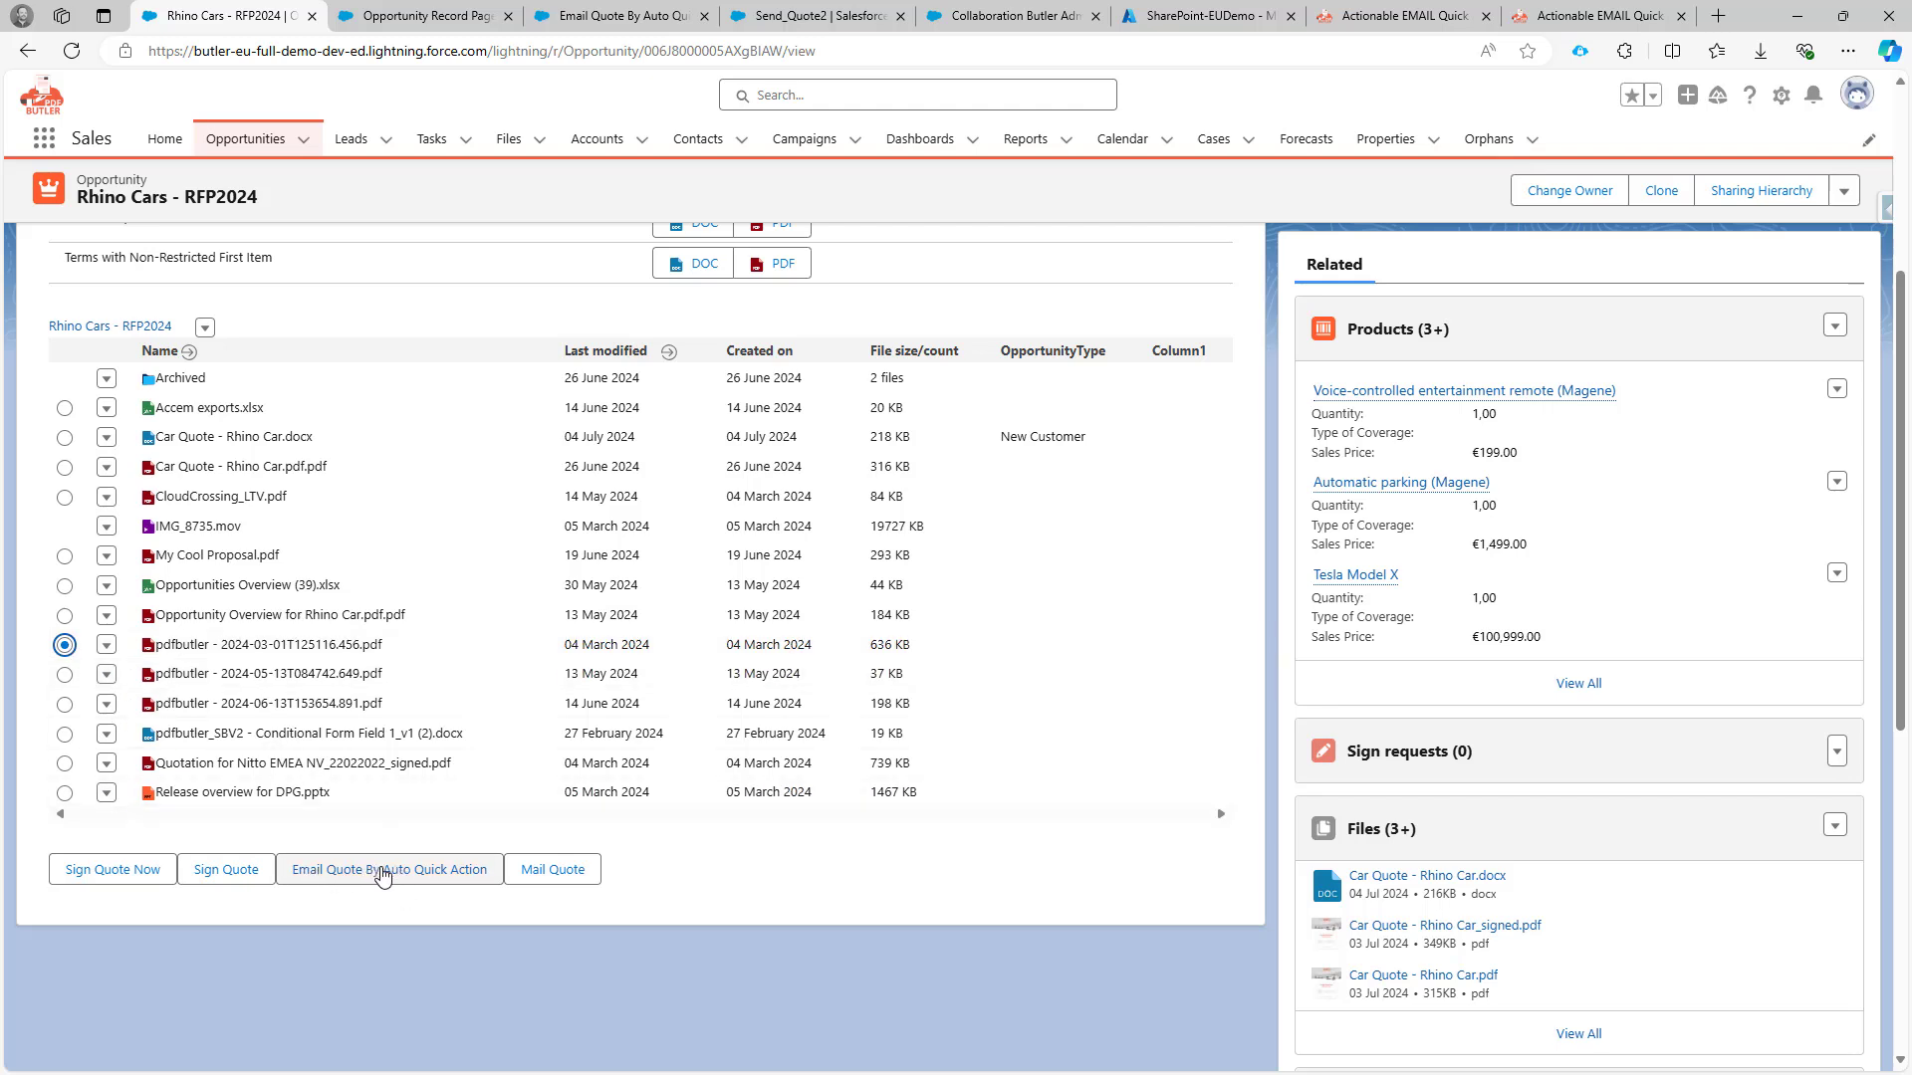
{"action": "left_click", "coordinate": [383, 872]}
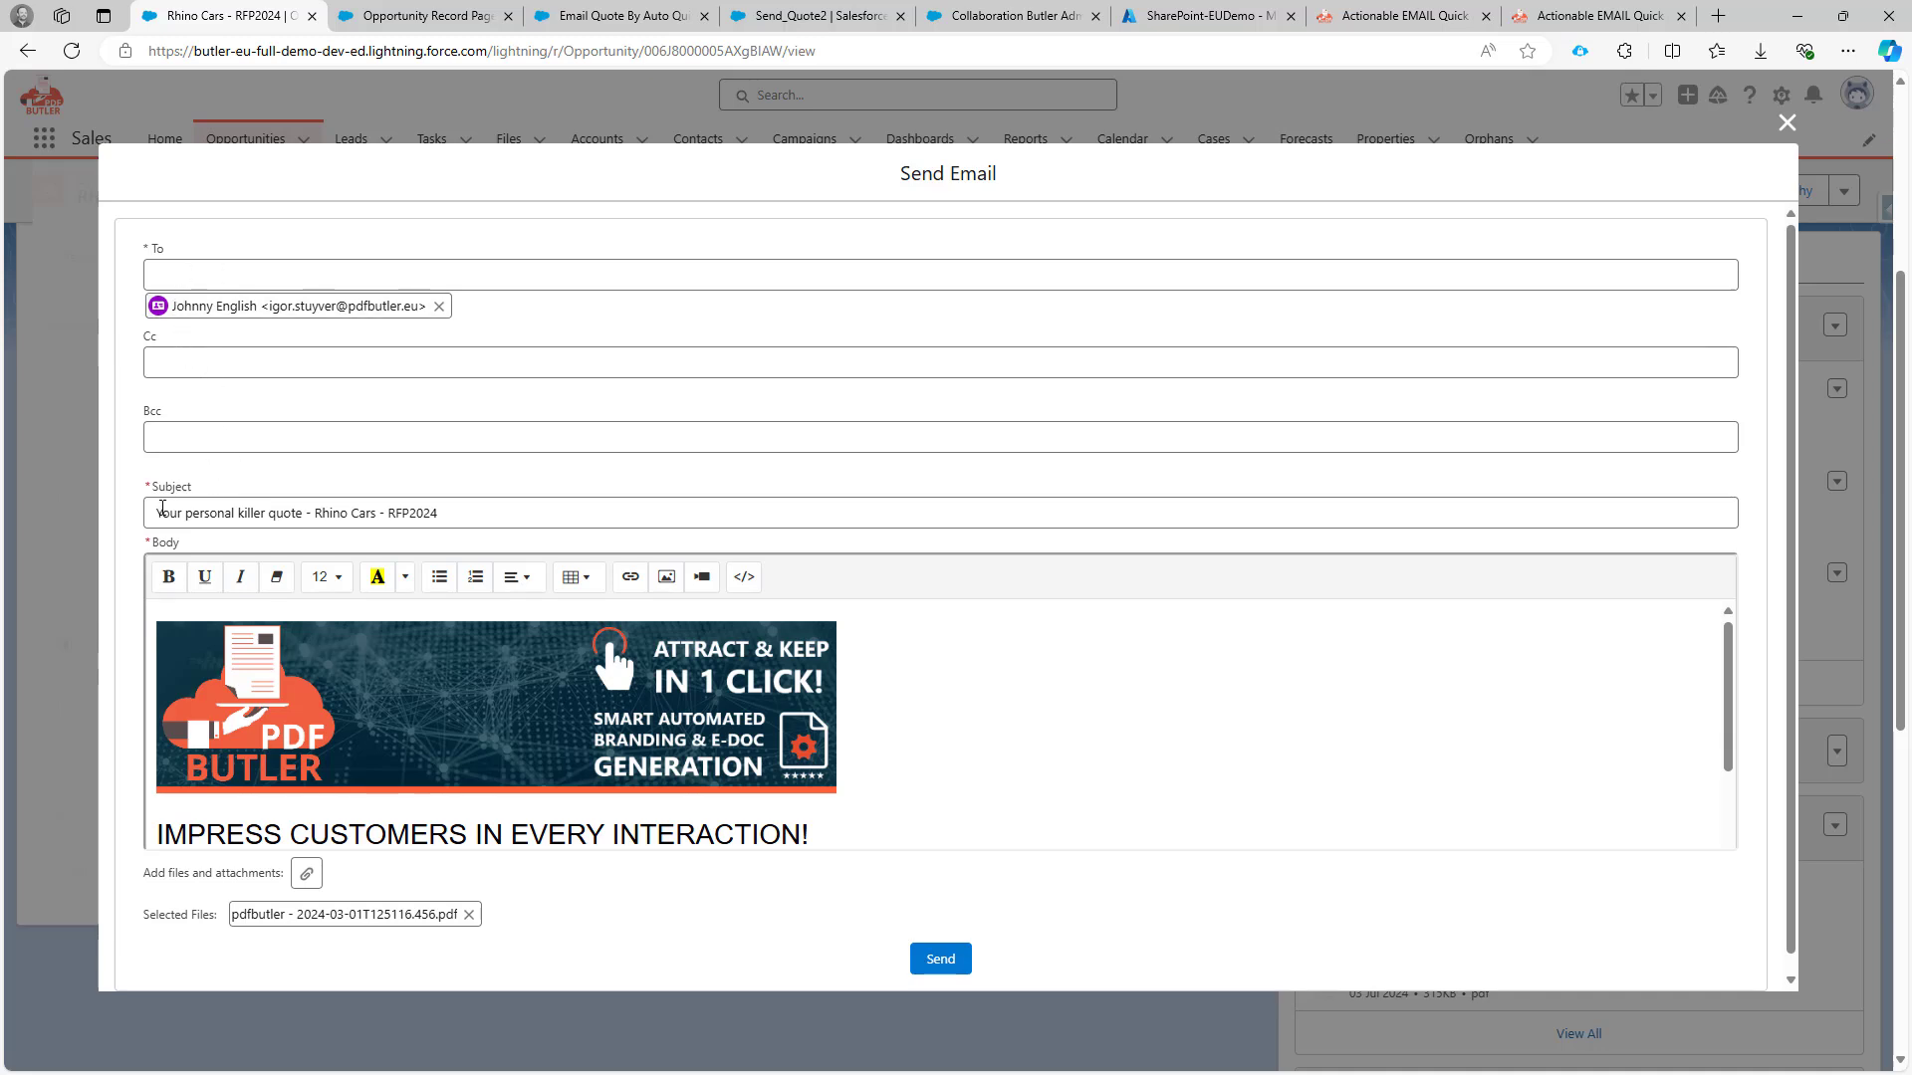
Review the prefilled quote subject line and email body.
{"action": "left_click_drag", "start_coordinate": [162, 509], "coordinate": [445, 498]}
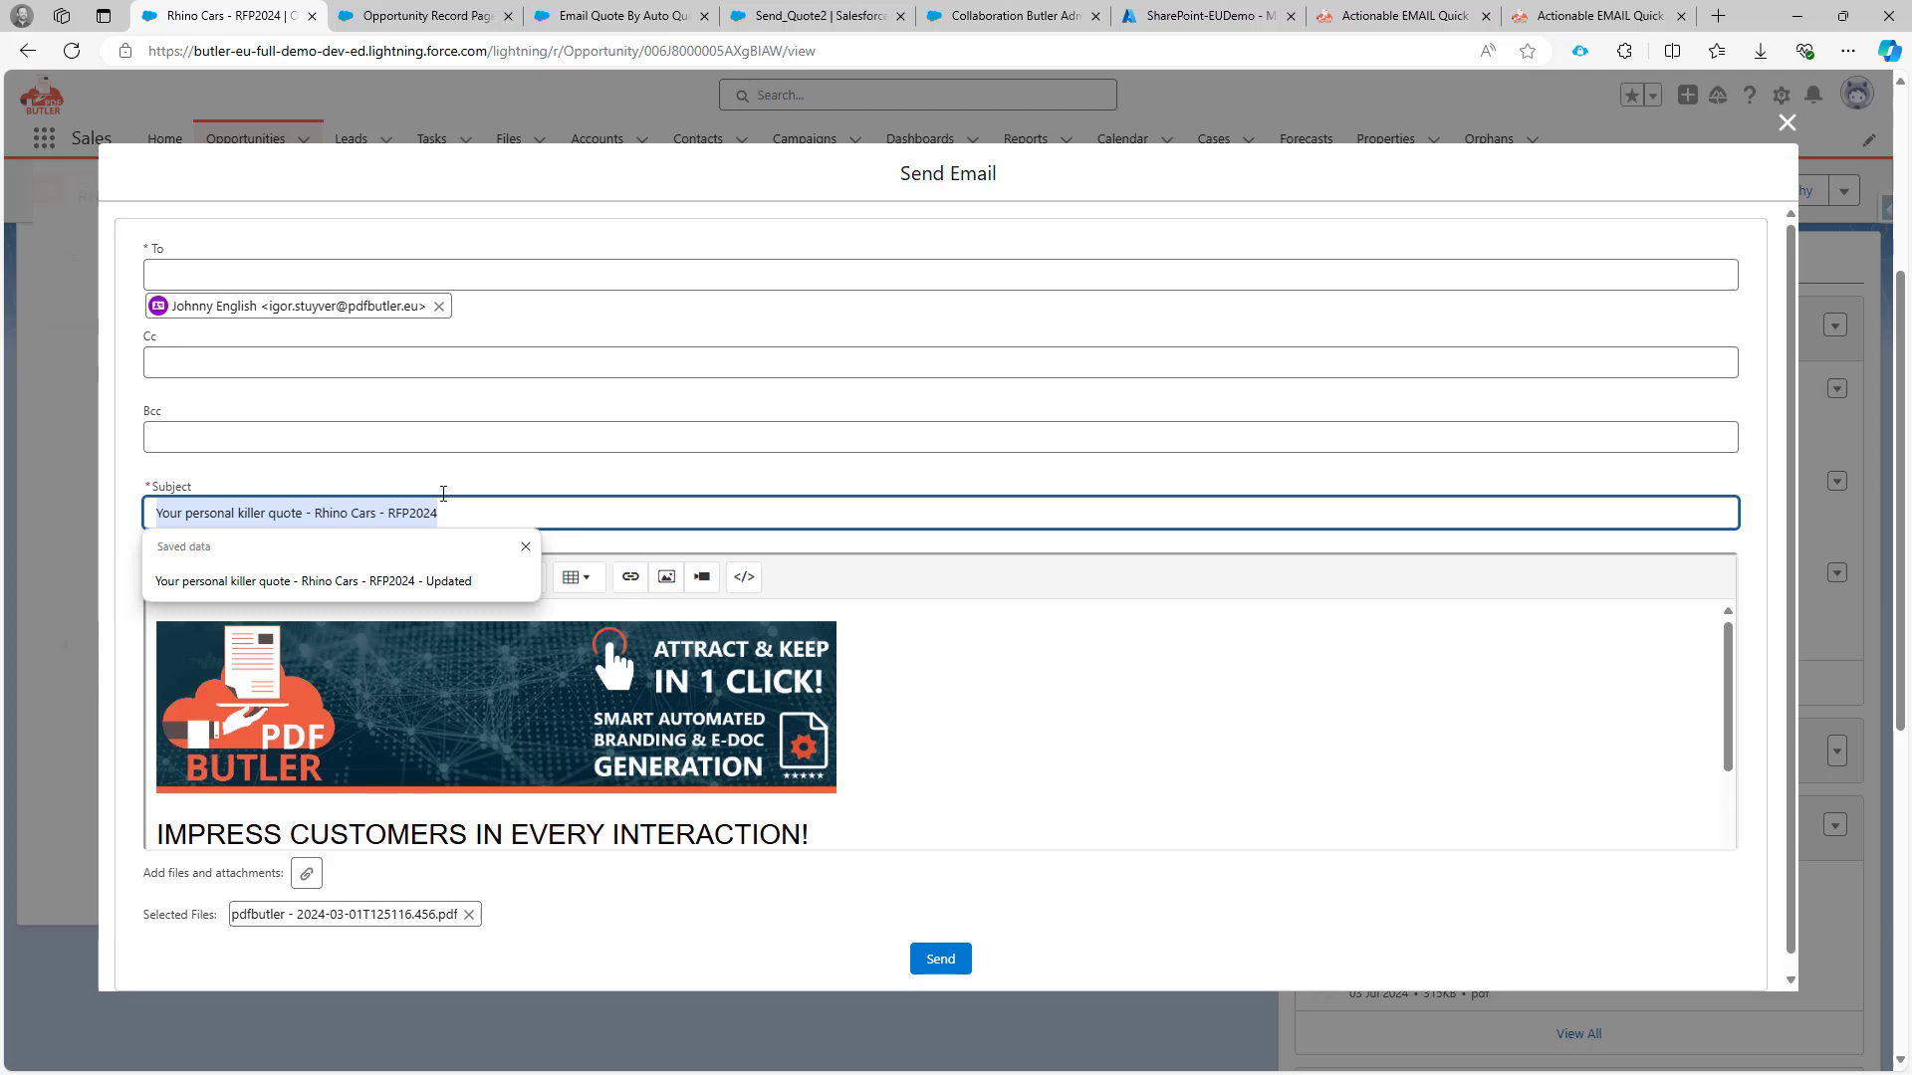
{"action": "left_click", "coordinate": [444, 483]}
{"action": "scroll", "coordinate": [313, 722], "scroll_direction": "down", "scroll_amount": 2}
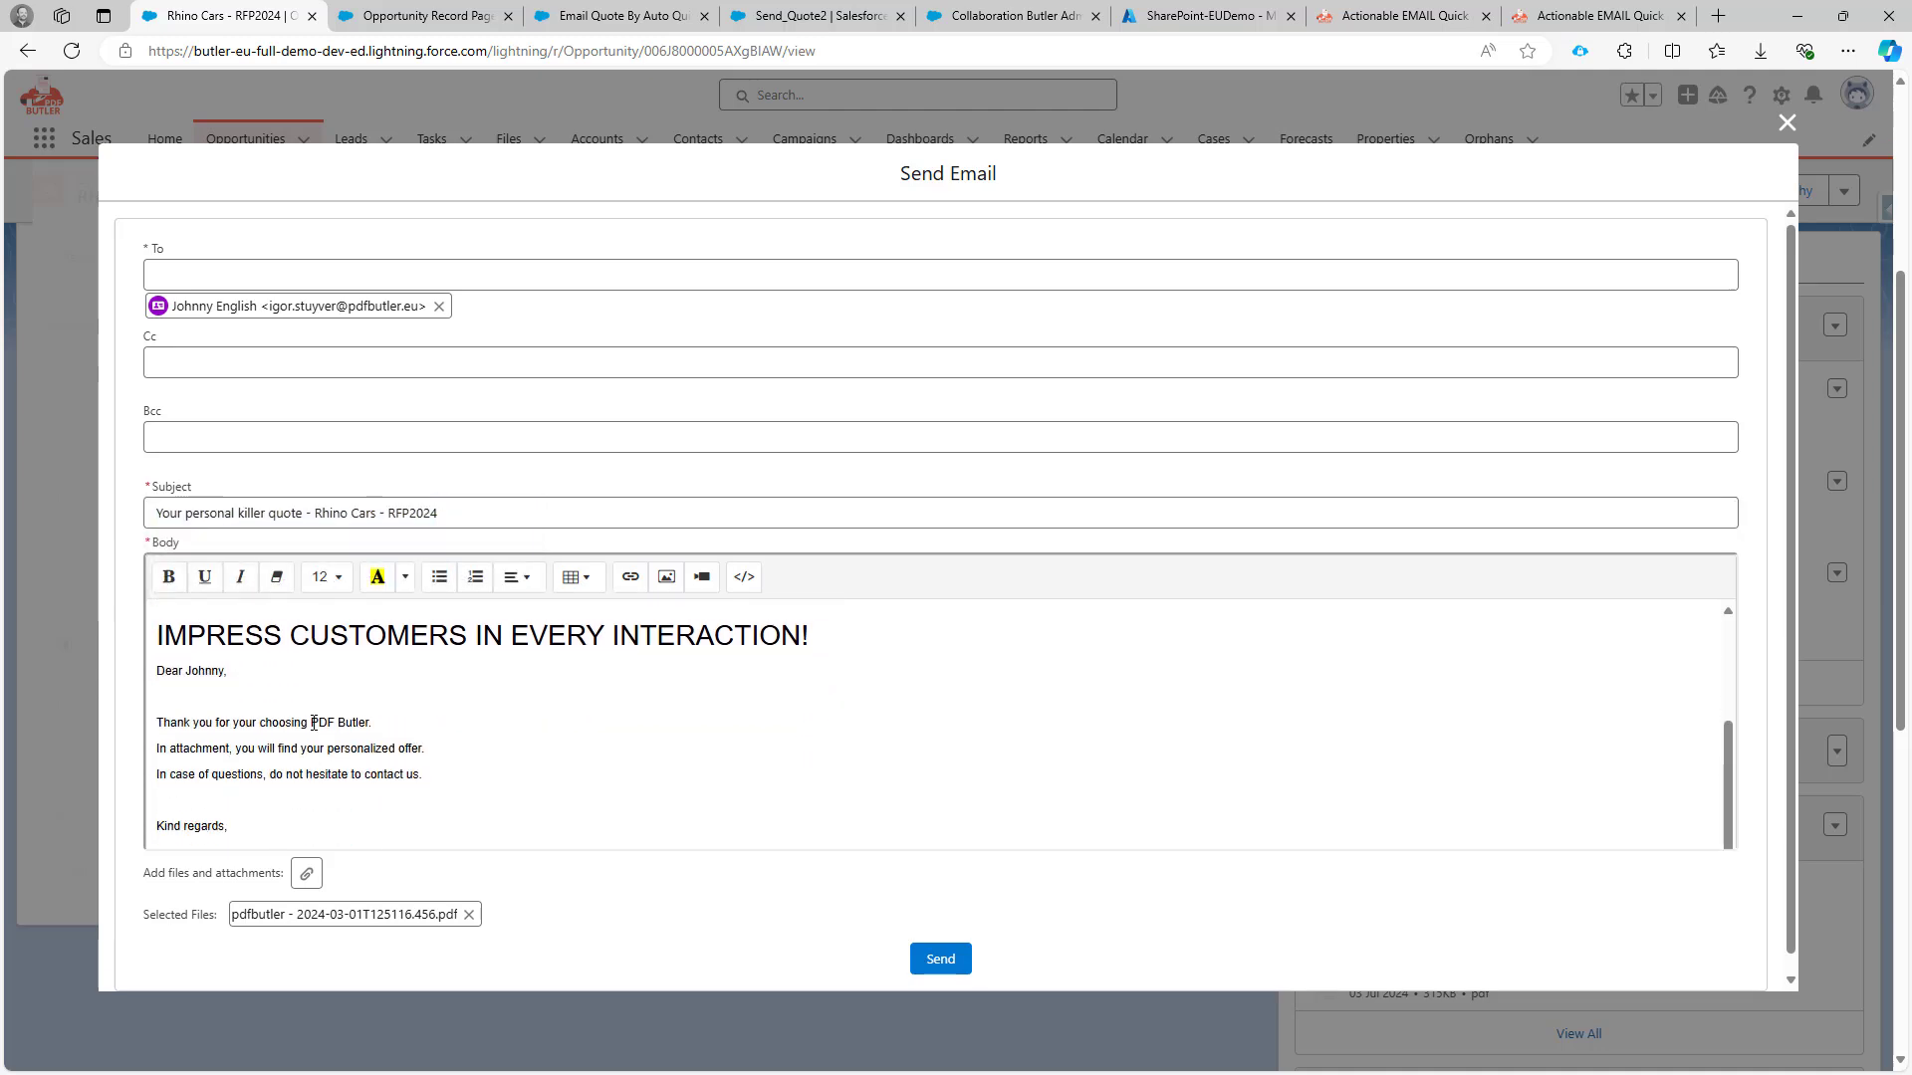
{"action": "scroll", "coordinate": [253, 685], "scroll_direction": "up", "scroll_amount": 1}
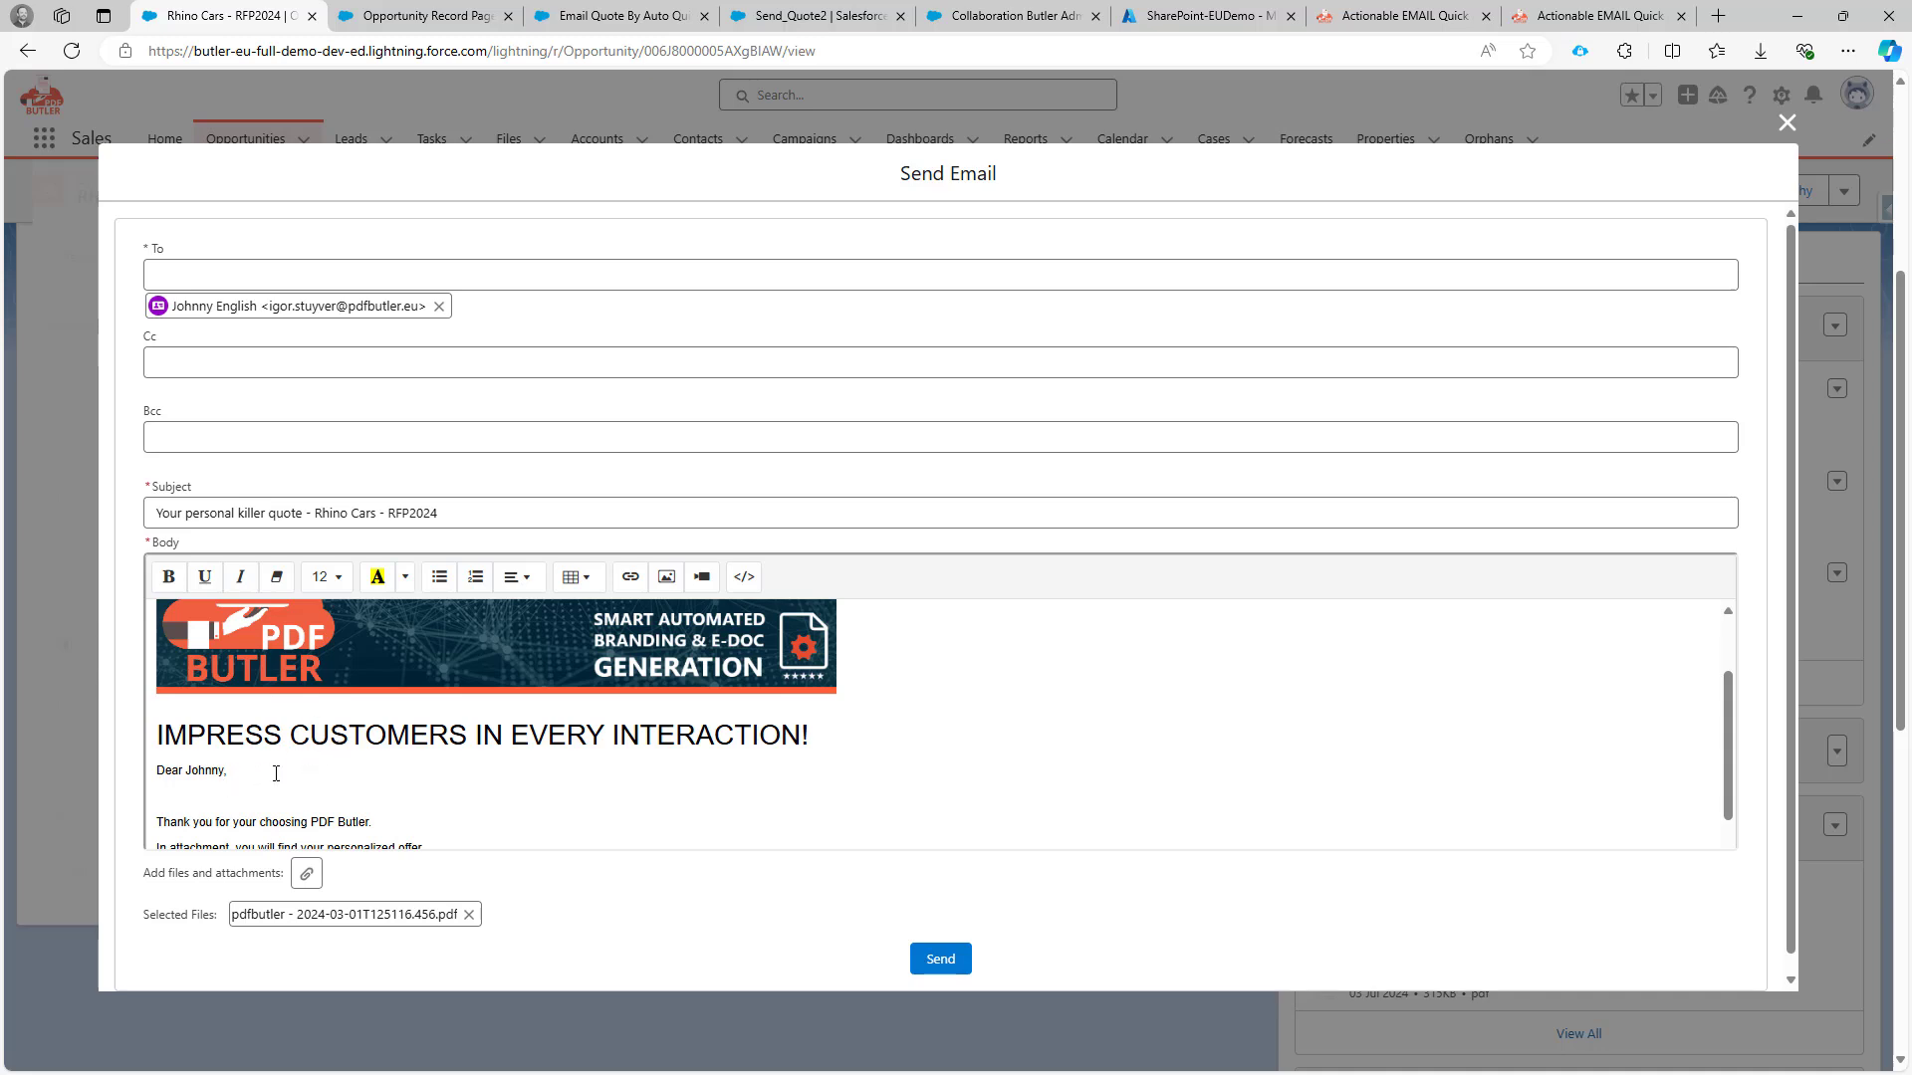
Add a 'Some Change' line below the greeting and set it to 24 pt.
{"action": "type", "text": "Some"}
{"action": "key", "text": "ctrl+shift+Left"}
{"action": "key", "text": "ctrl+shift+Left"}
{"action": "left_click", "coordinate": [339, 576]}
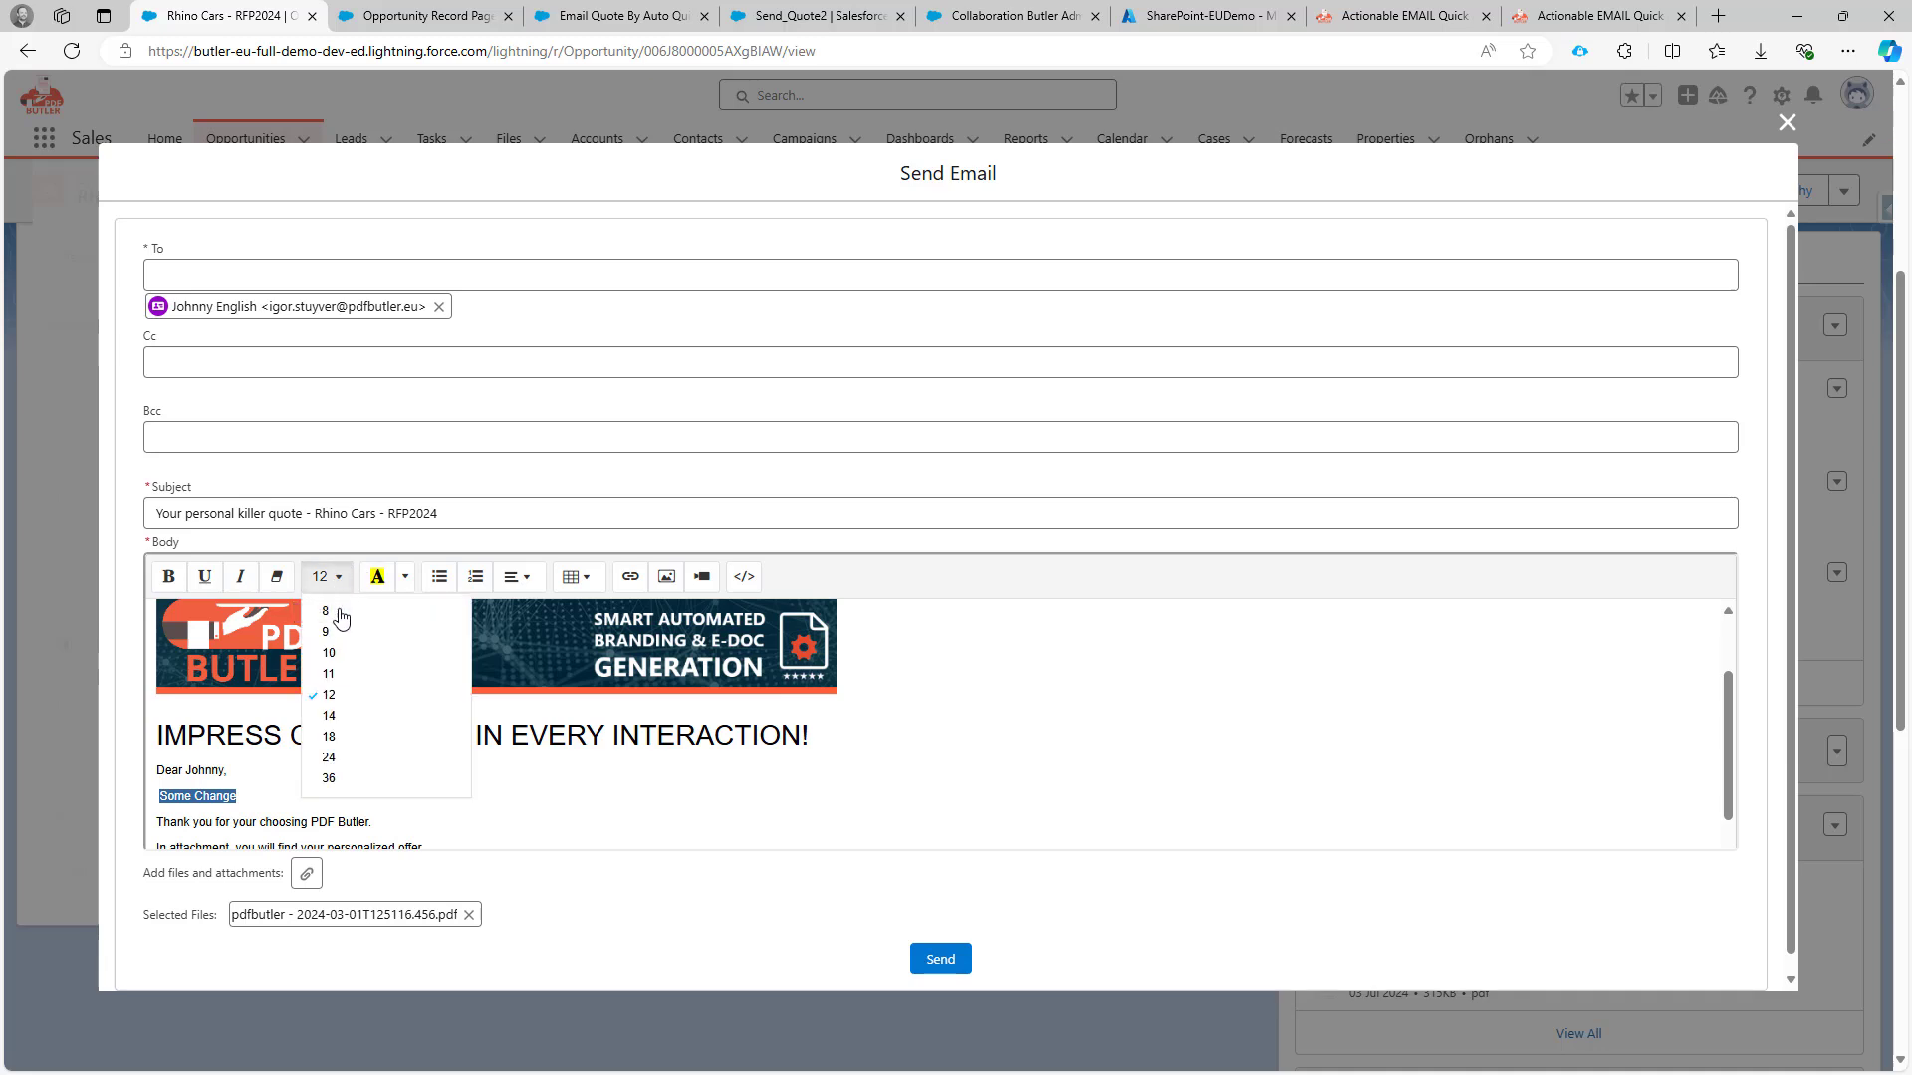
{"action": "left_click", "coordinate": [347, 762]}
{"action": "left_click", "coordinate": [370, 805]}
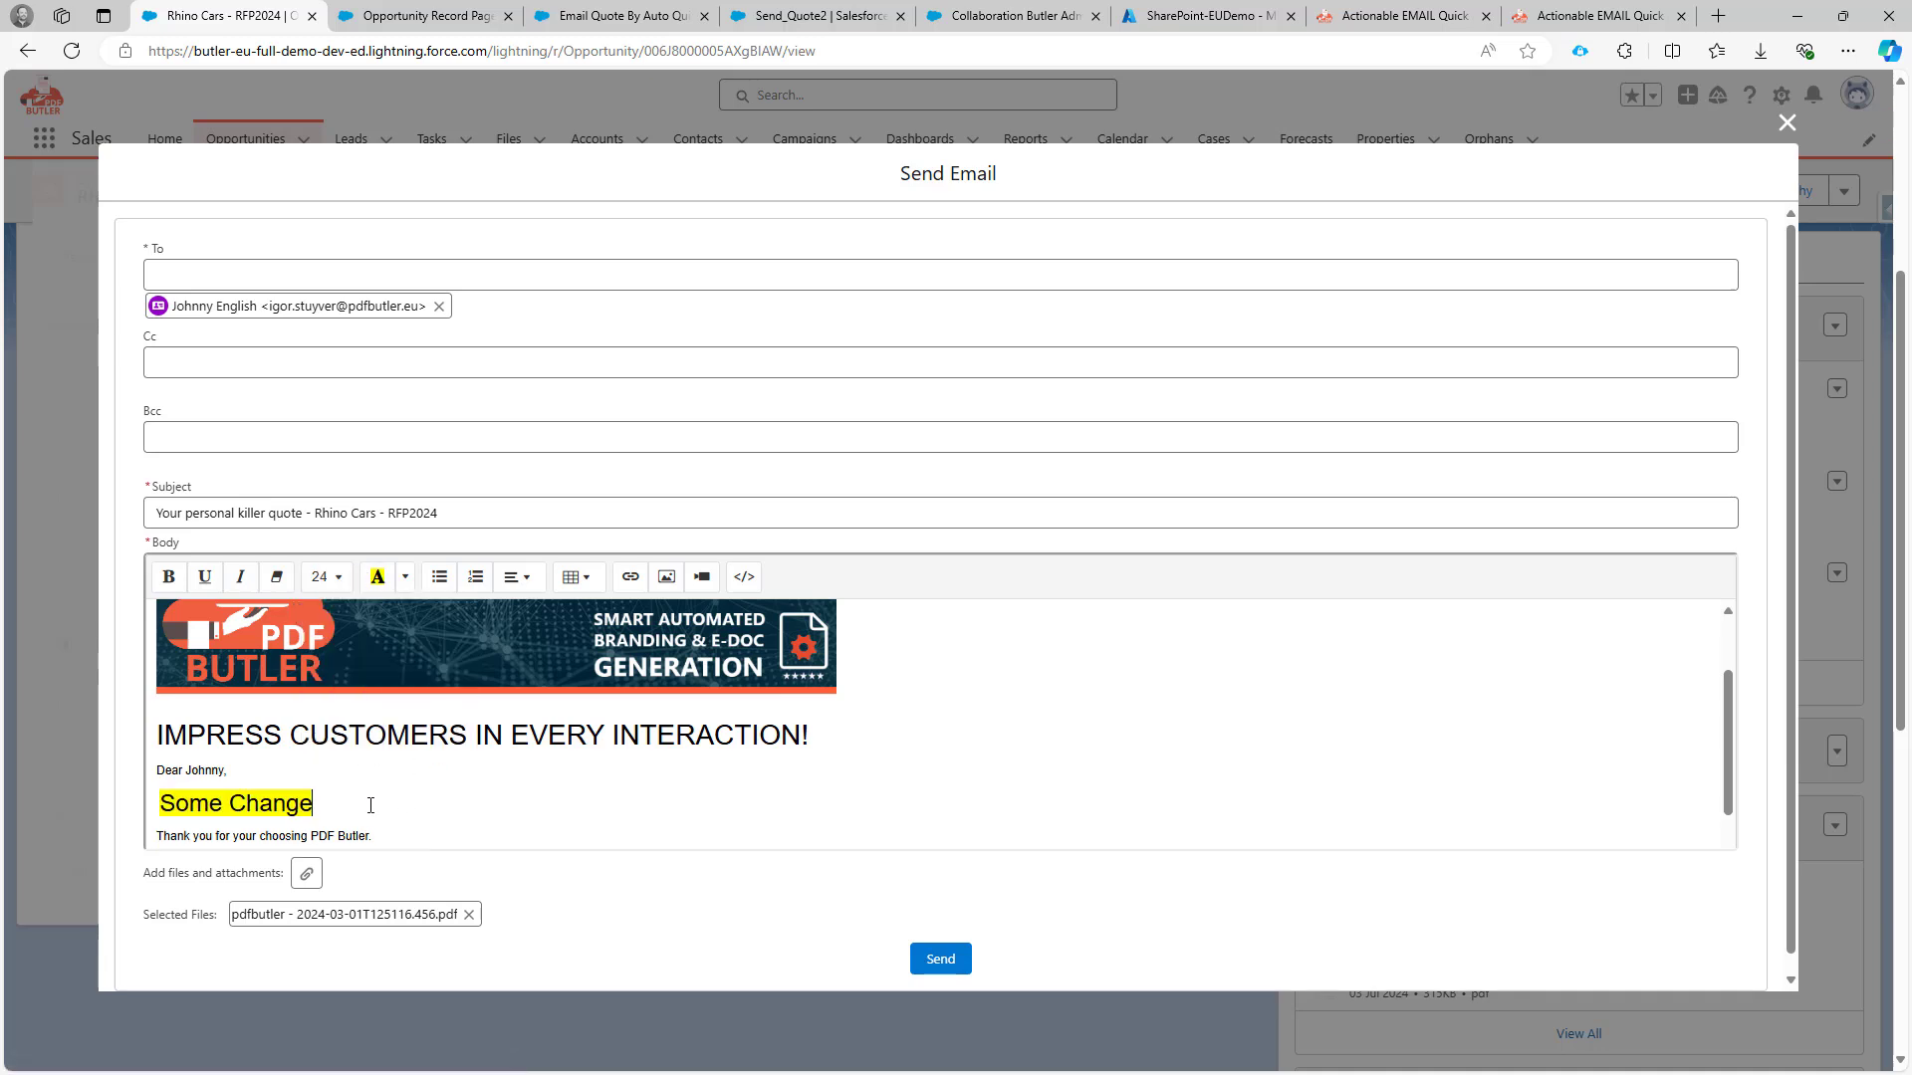
{"action": "left_click", "coordinate": [162, 356]}
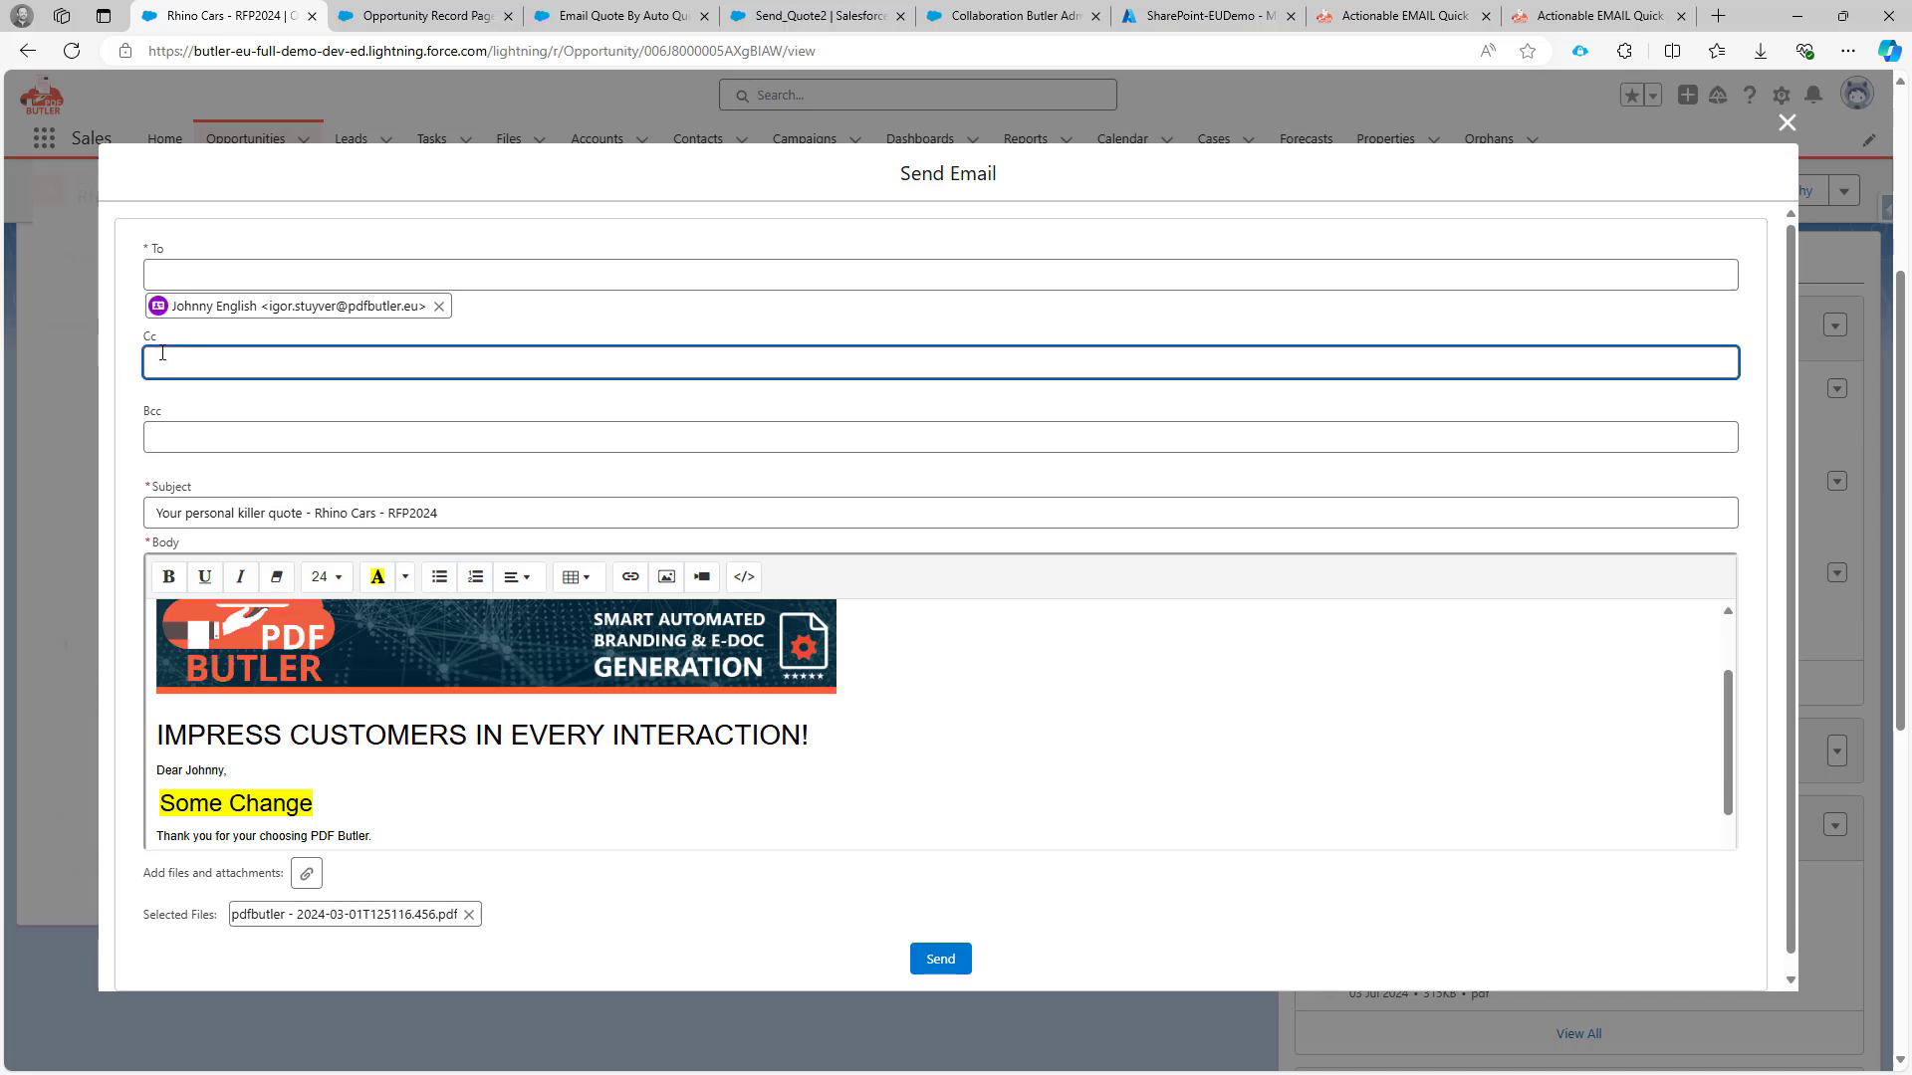
Add the matching contact as a Cc recipient.
{"action": "type", "text": "ber"}
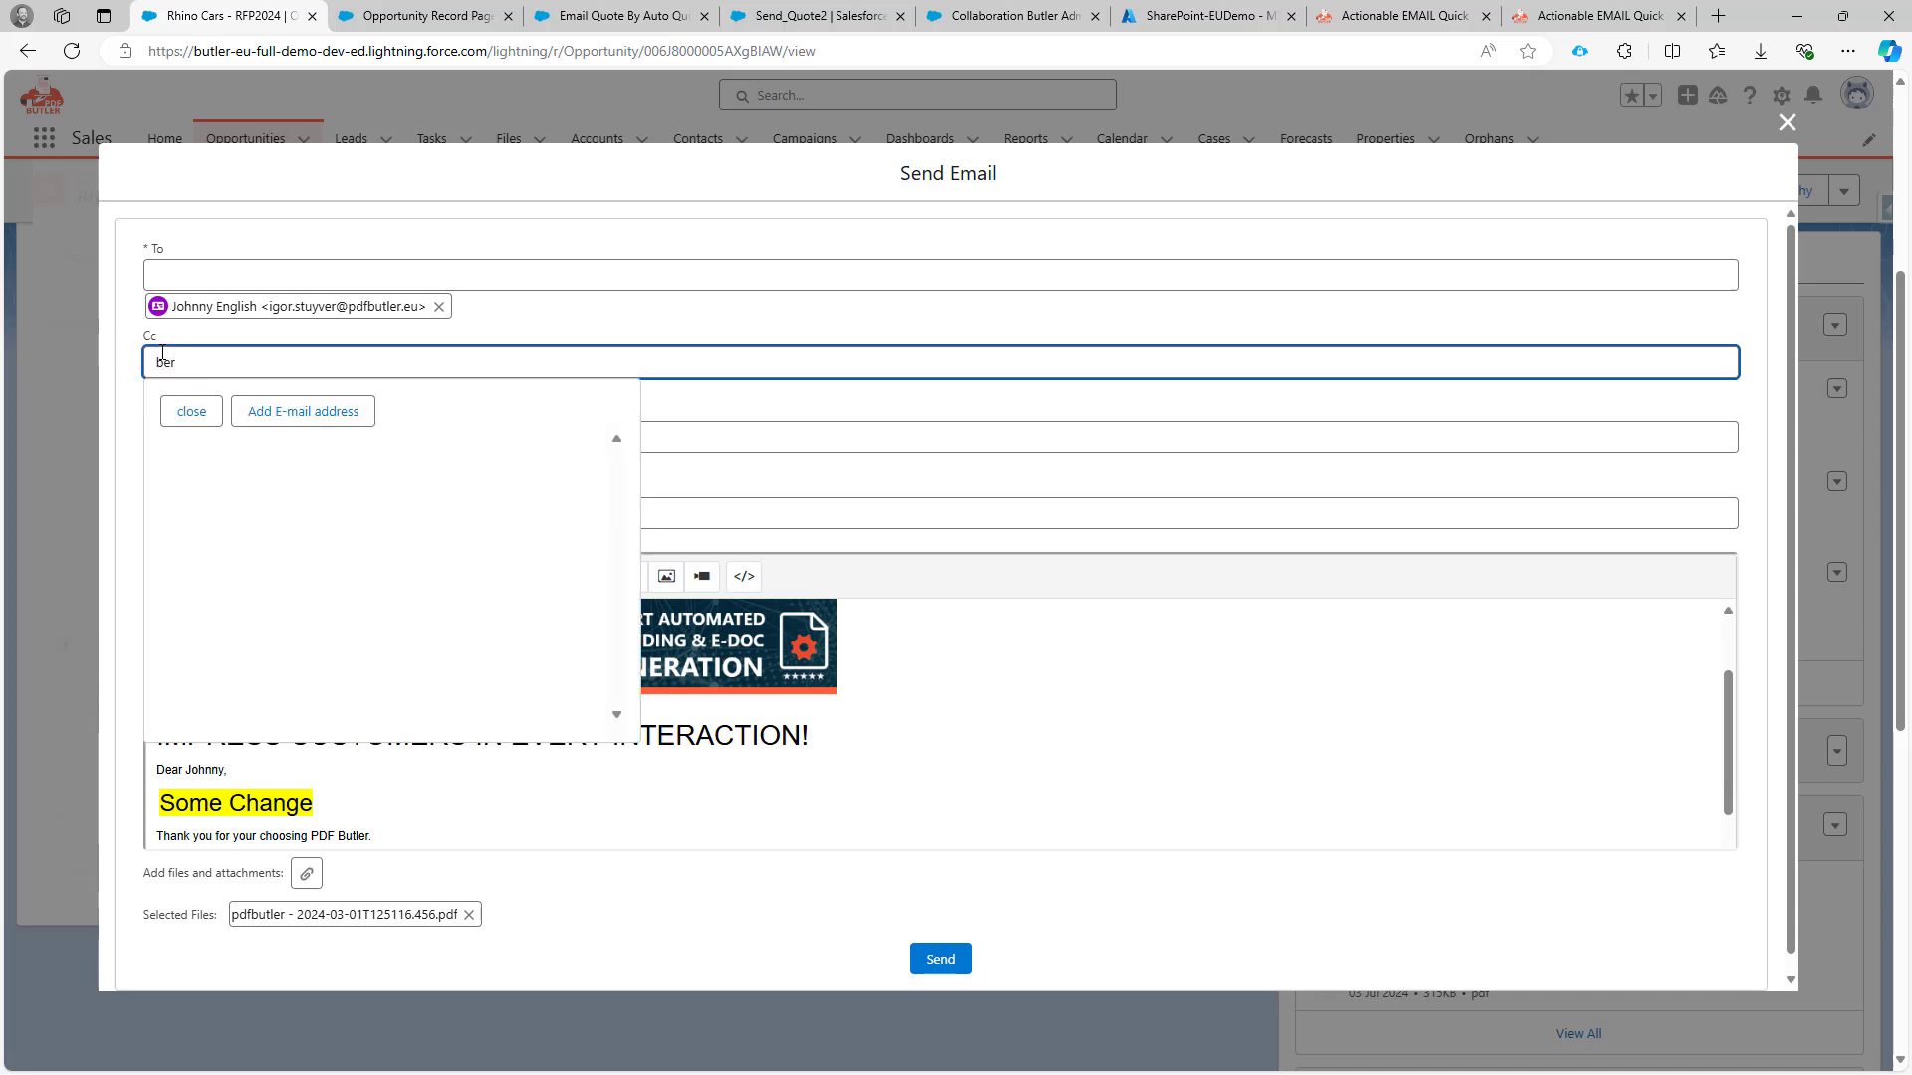
{"action": "key", "text": "BackSpace"}
{"action": "key", "text": "BackSpace"}
{"action": "key", "text": "BackSpace"}
{"action": "type", "text": "j"}
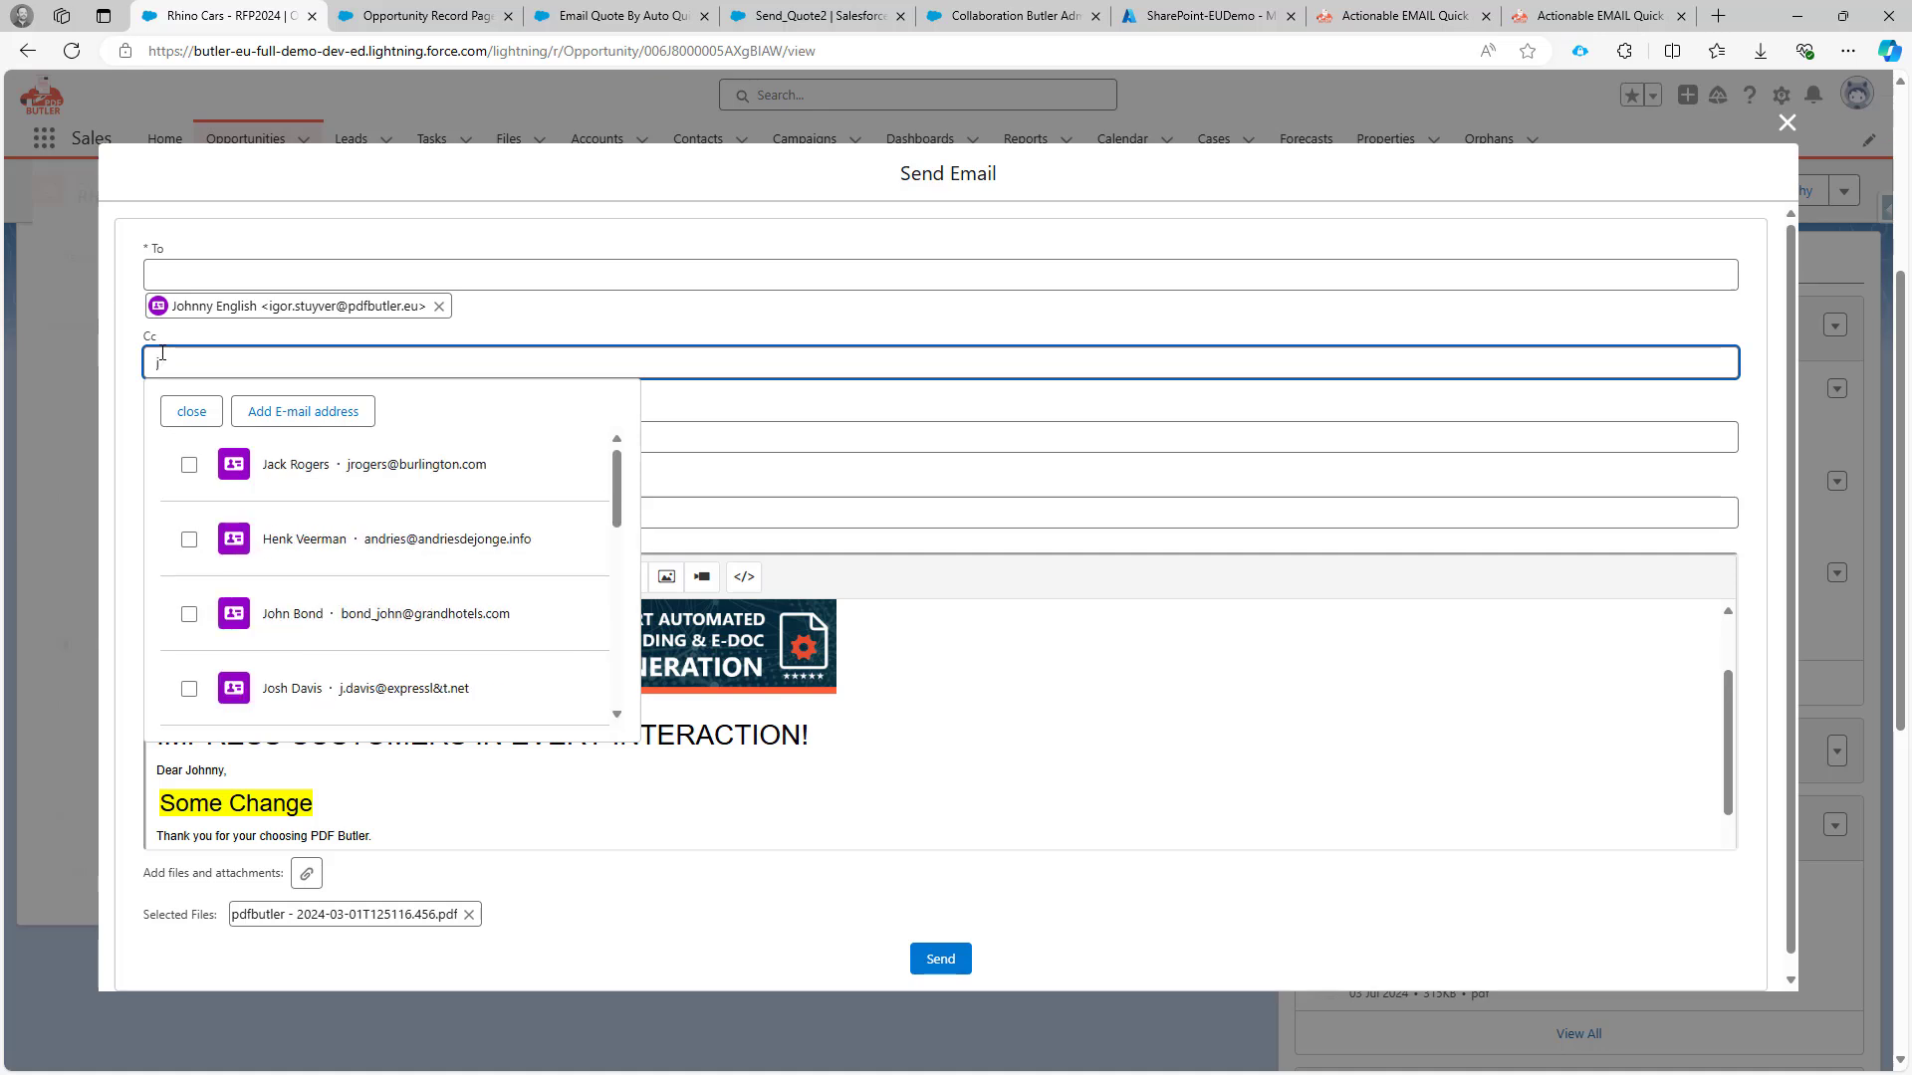
{"action": "type", "text": "ean"}
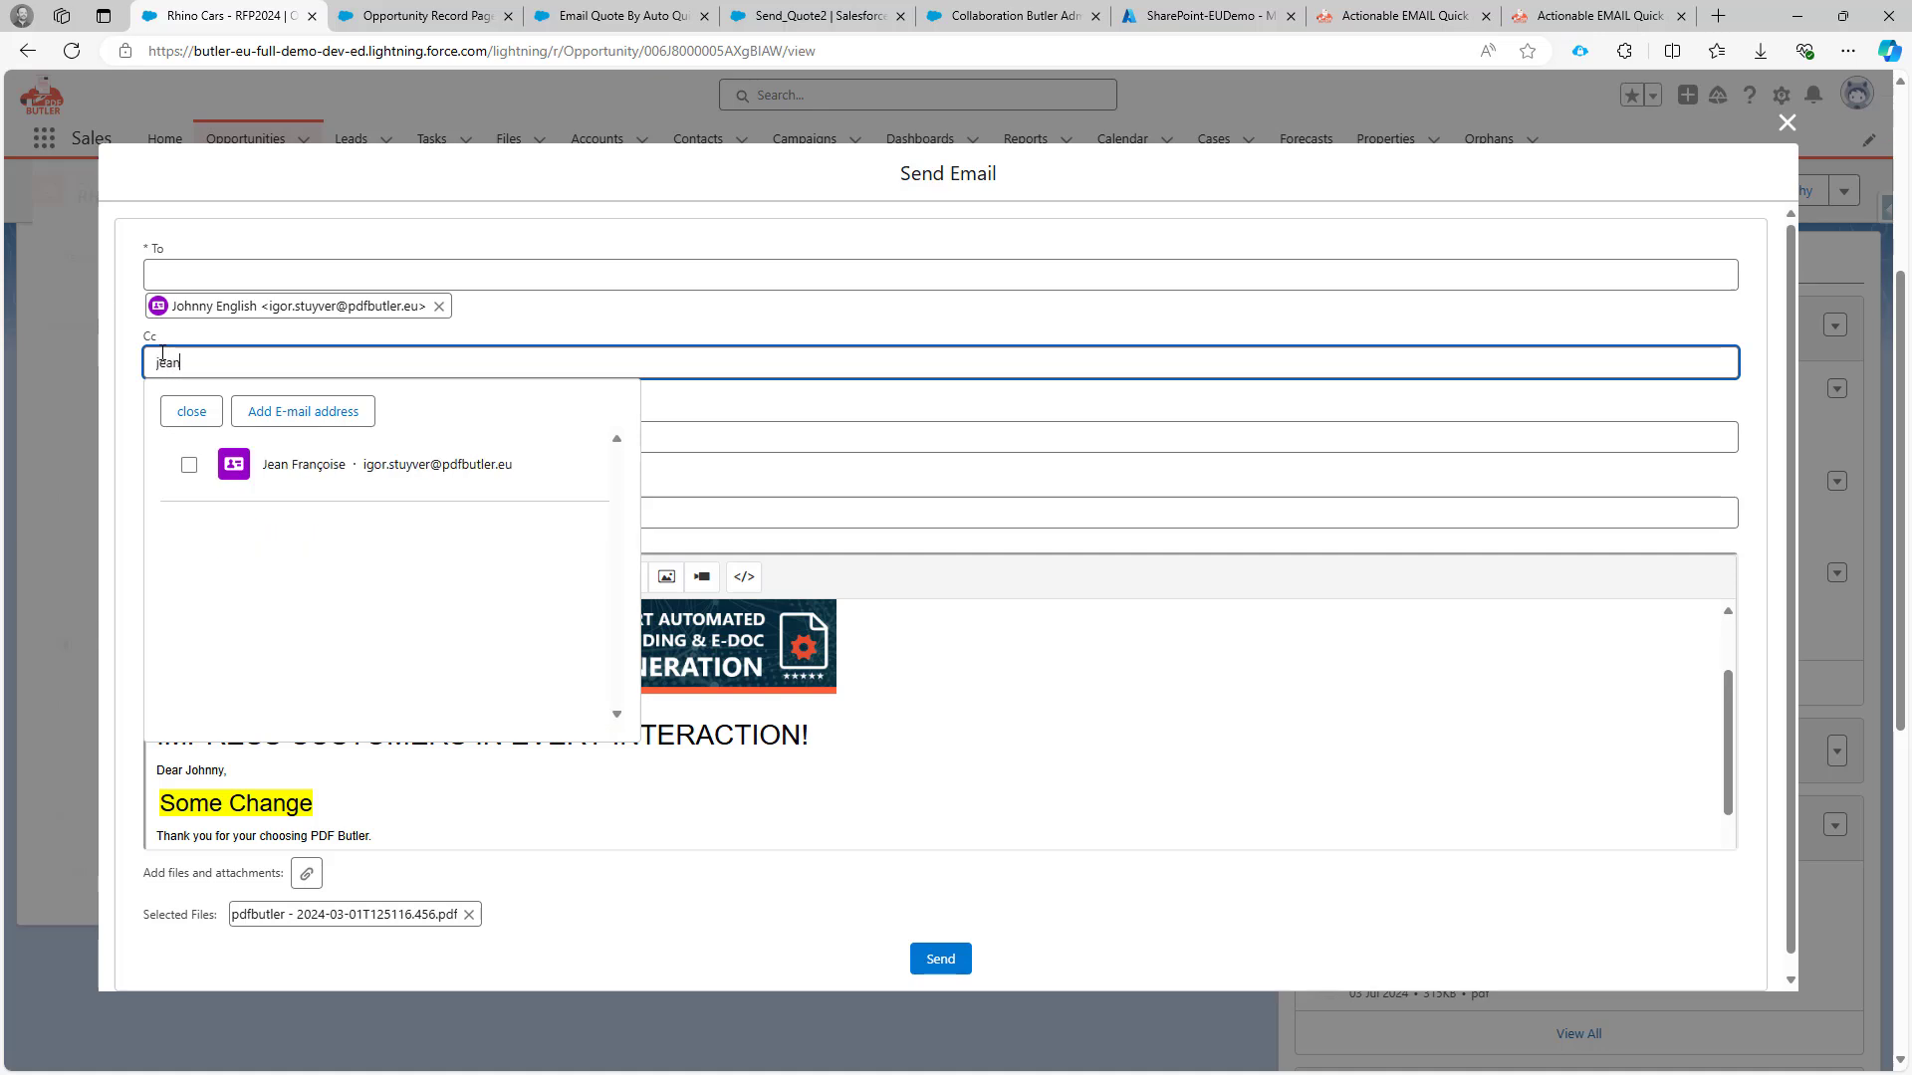
{"action": "left_click", "coordinate": [191, 467]}
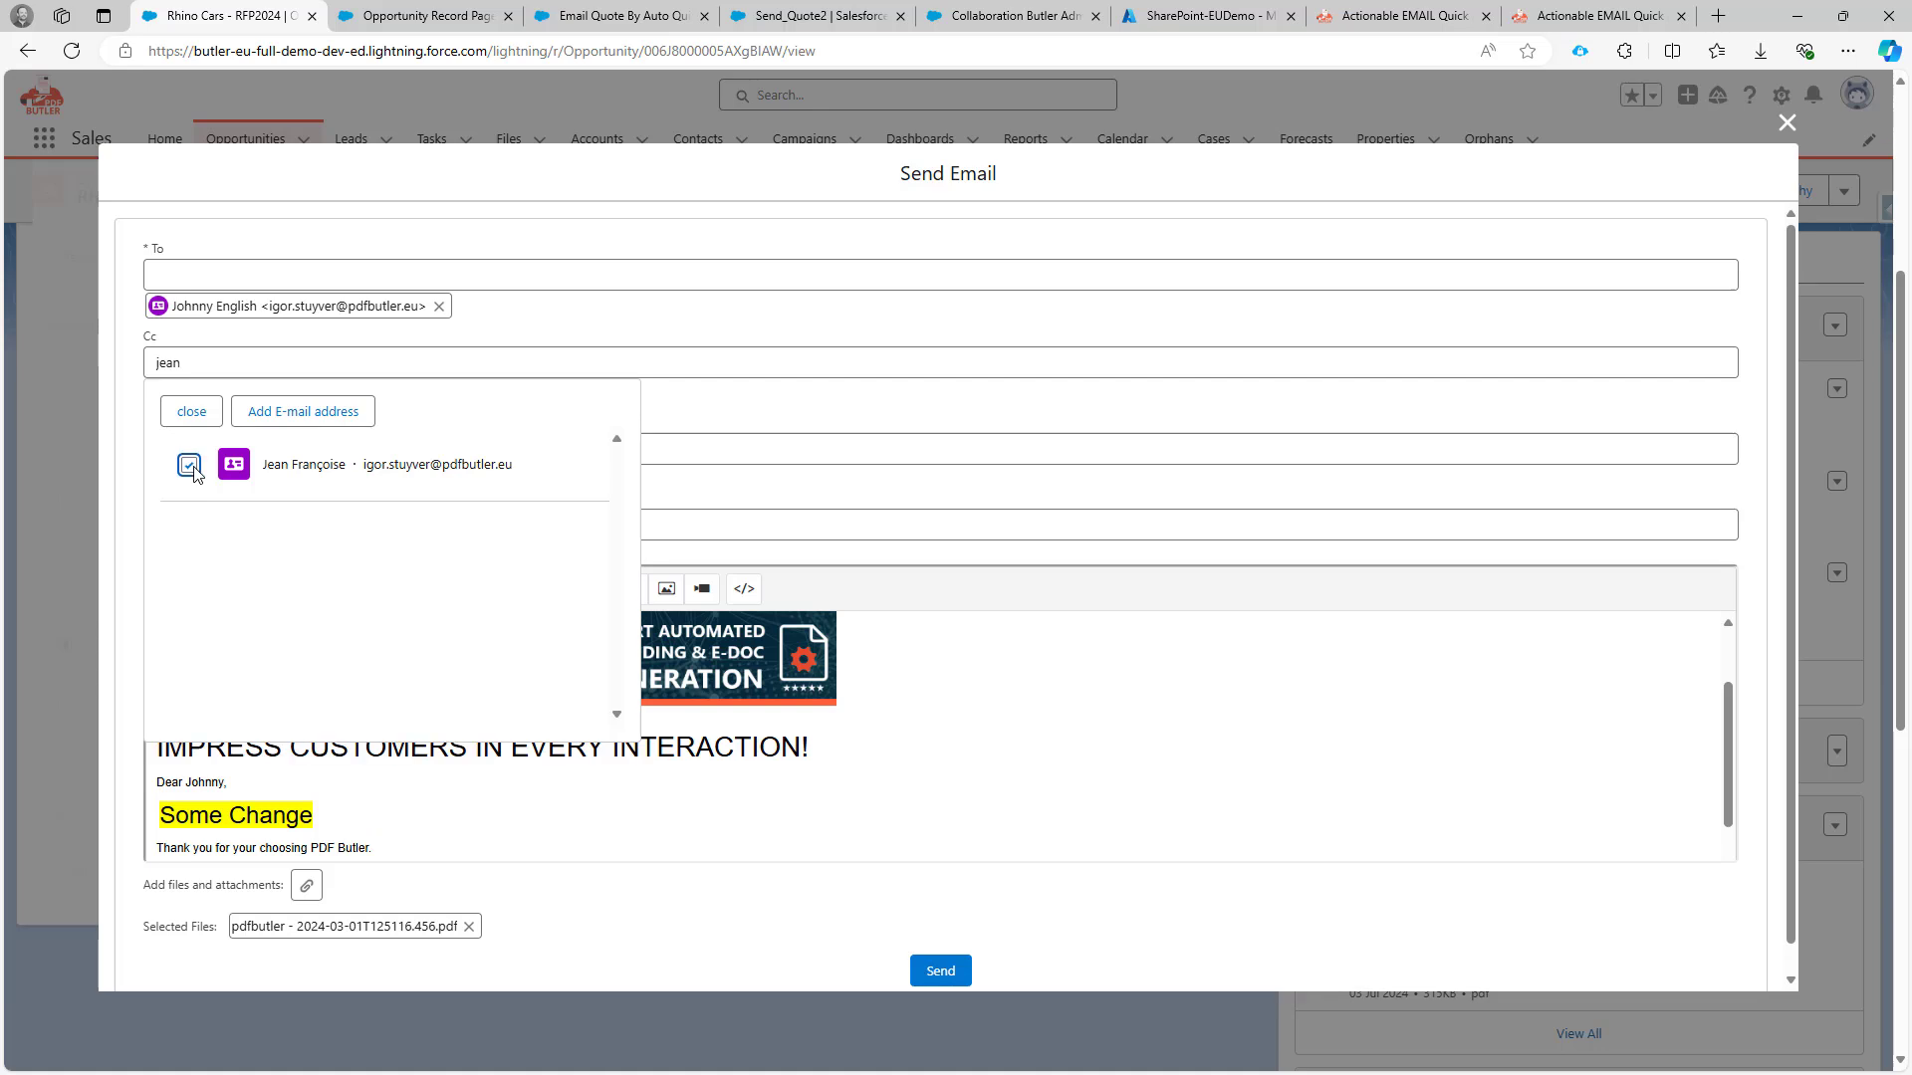
{"action": "left_click", "coordinate": [192, 411]}
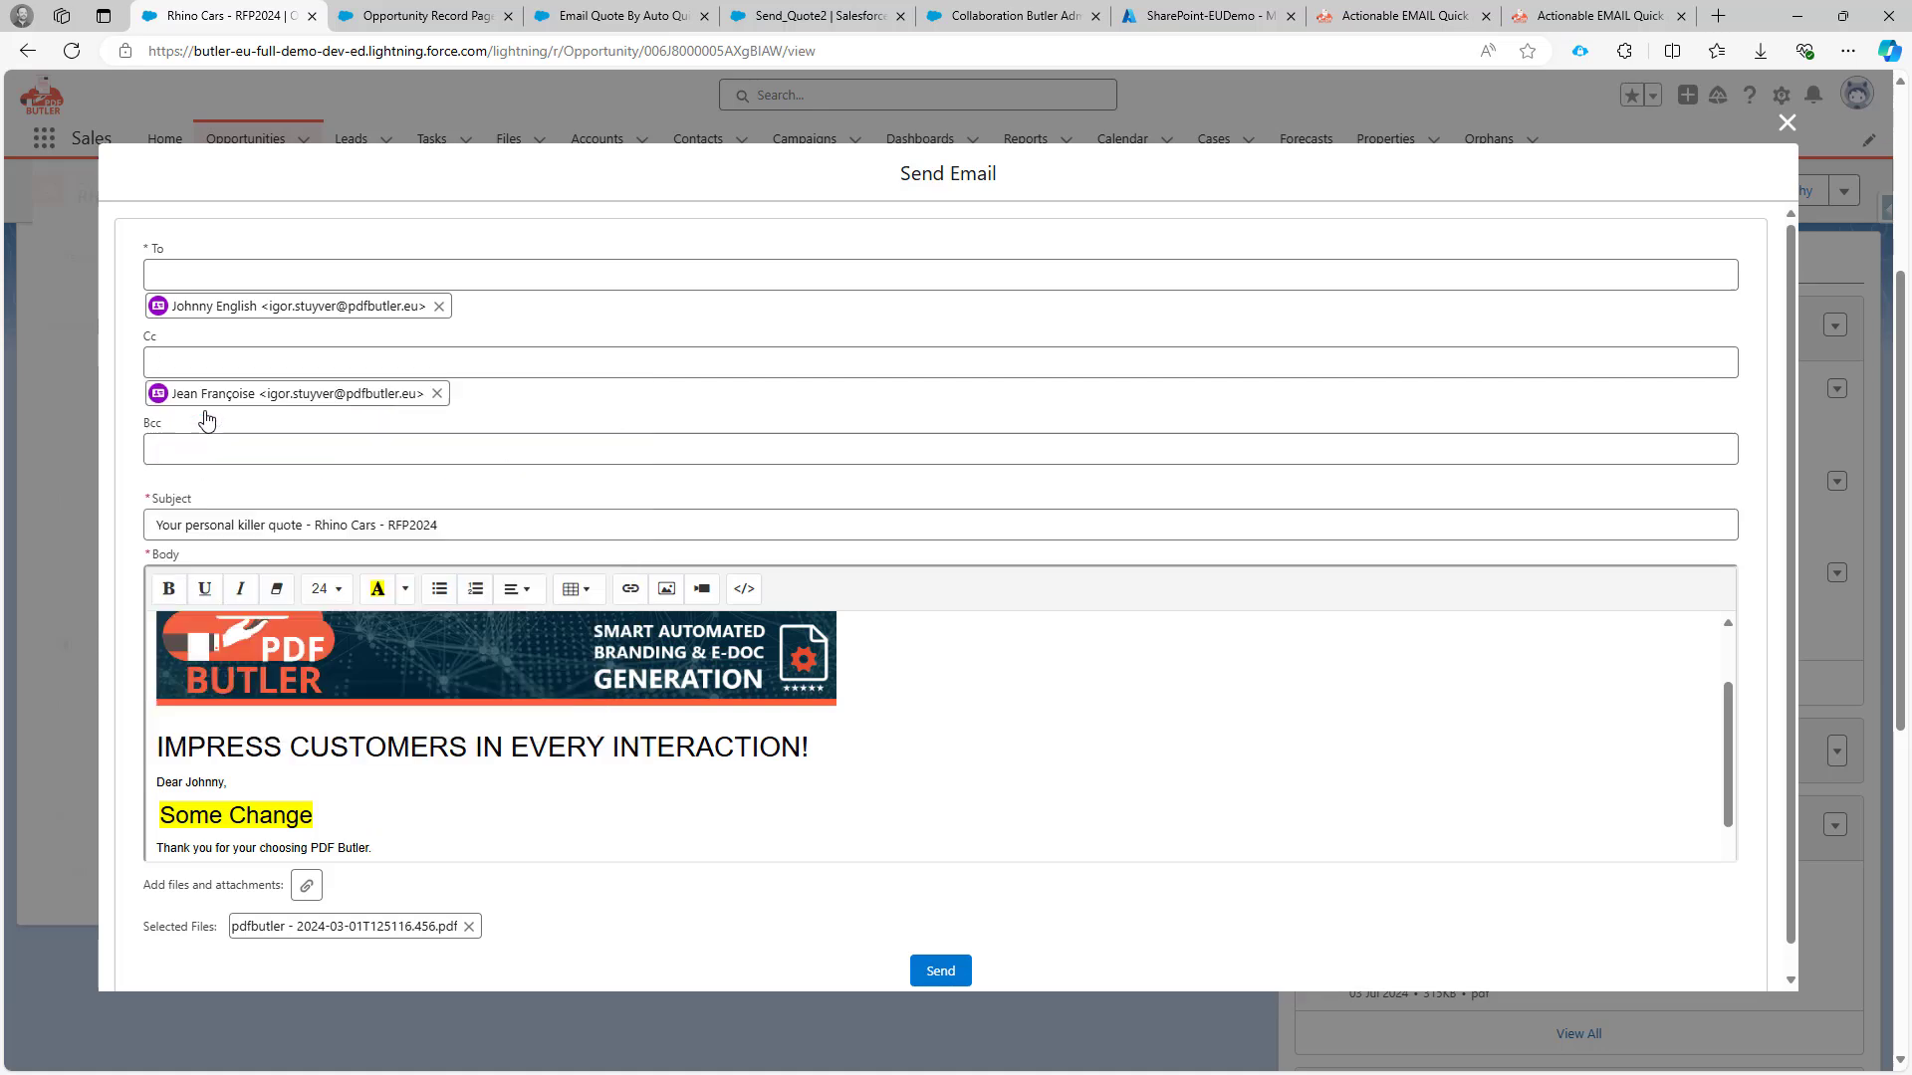
Add a pdfbutler.com e-mail address as a Bcc recipient.
{"action": "left_click", "coordinate": [228, 444]}
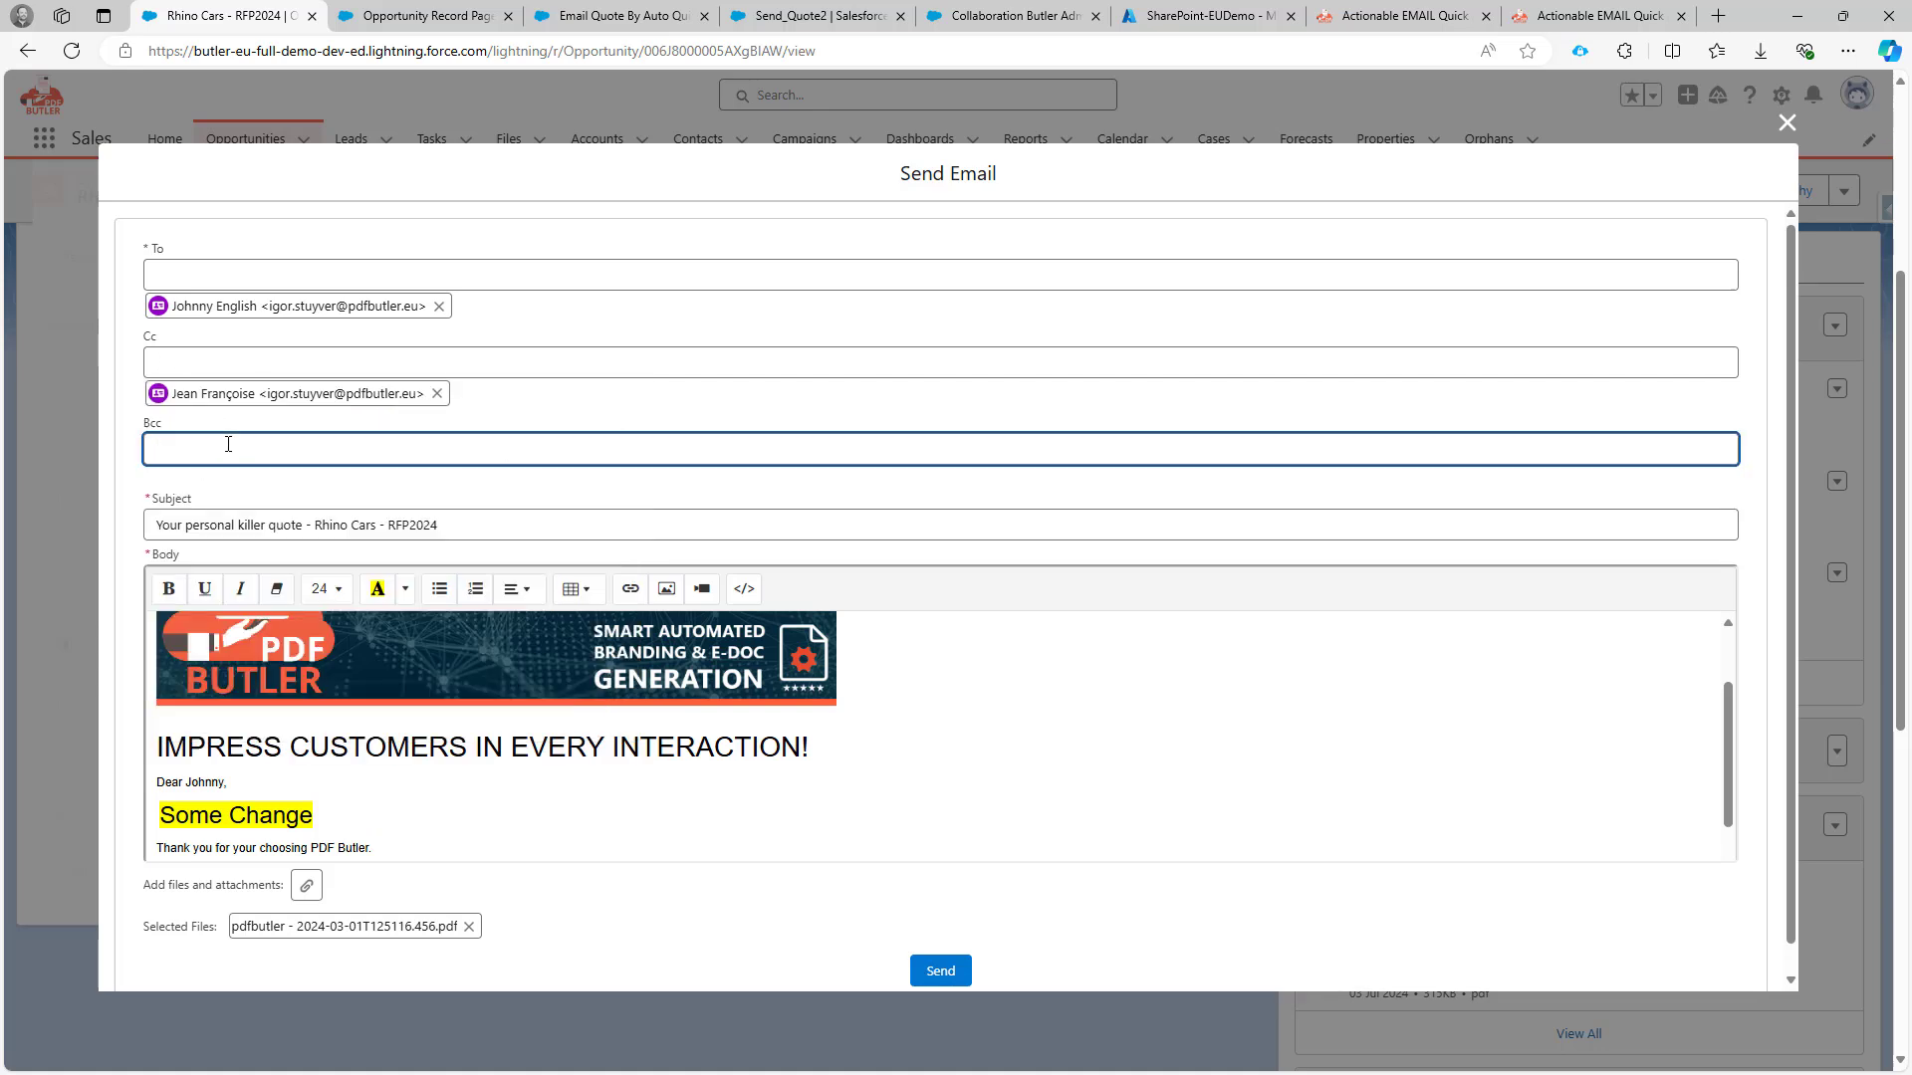
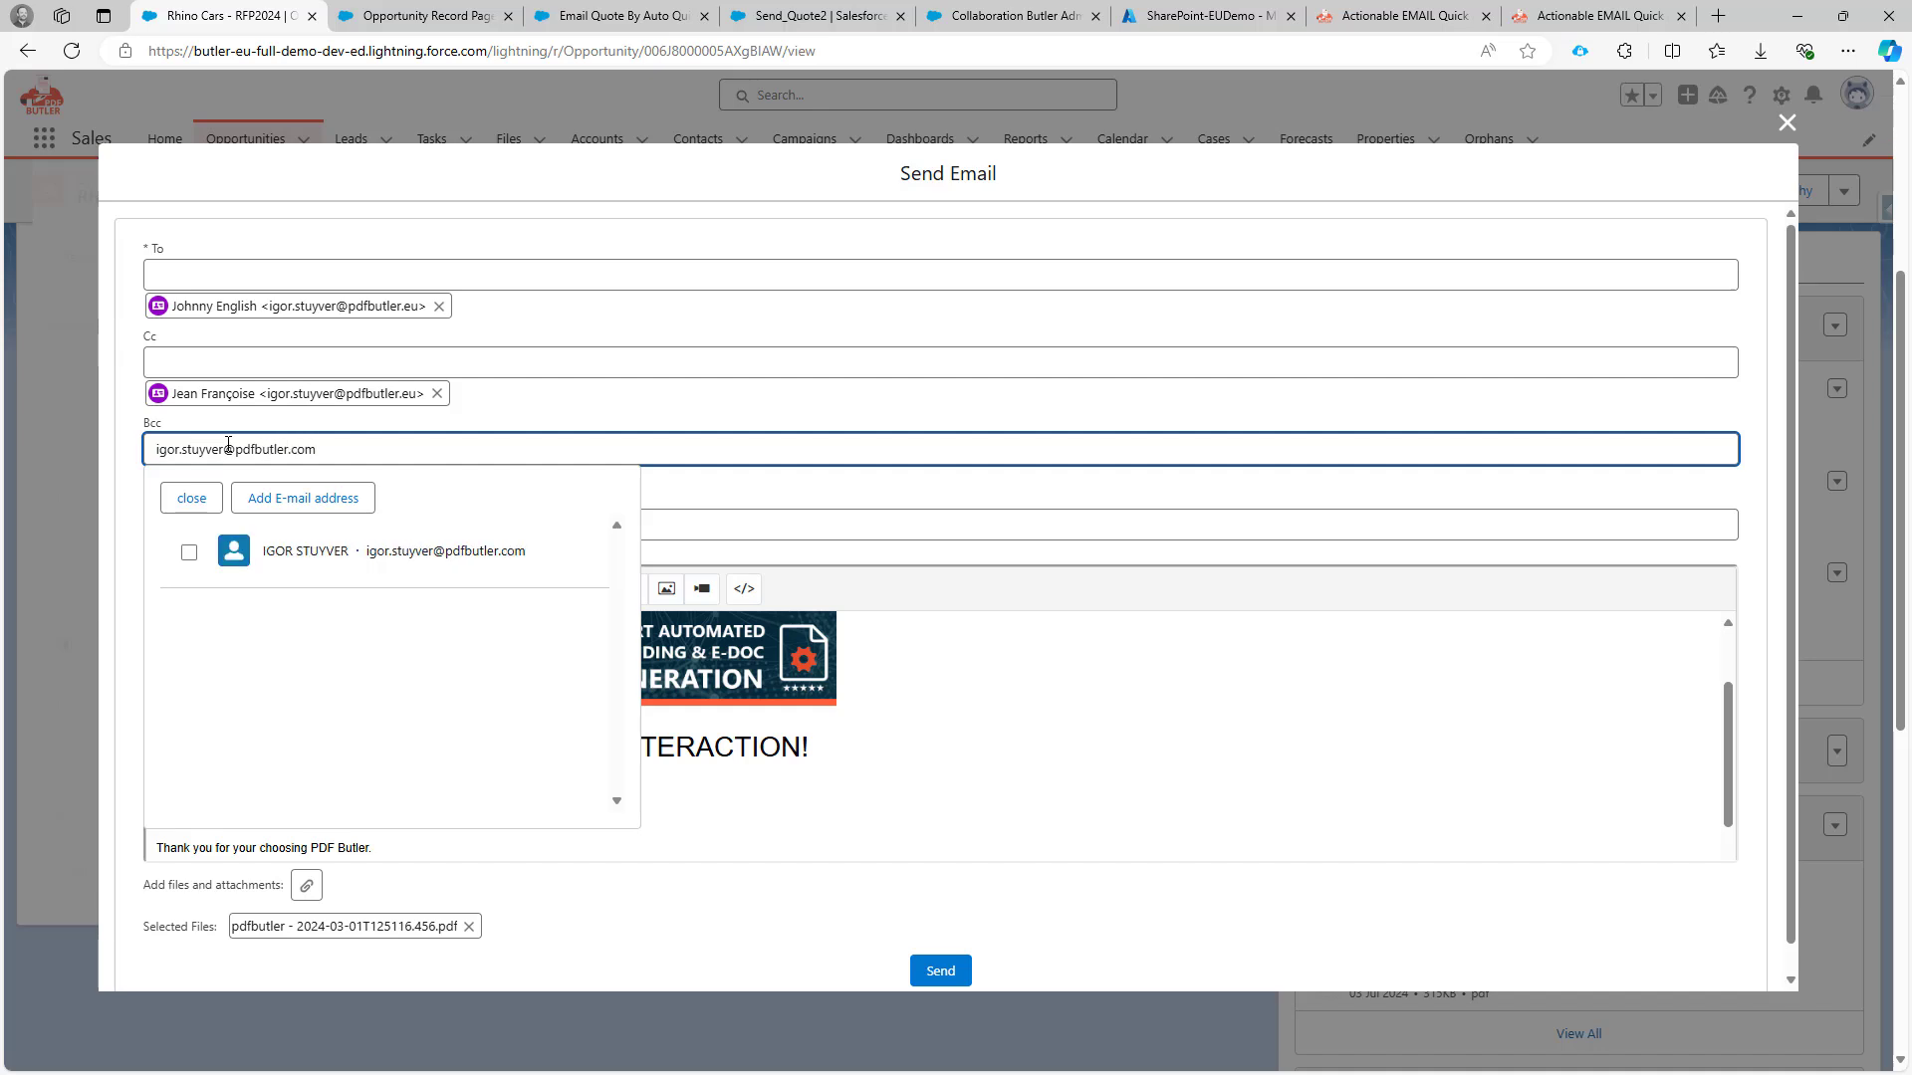
{"action": "left_click", "coordinate": [303, 501]}
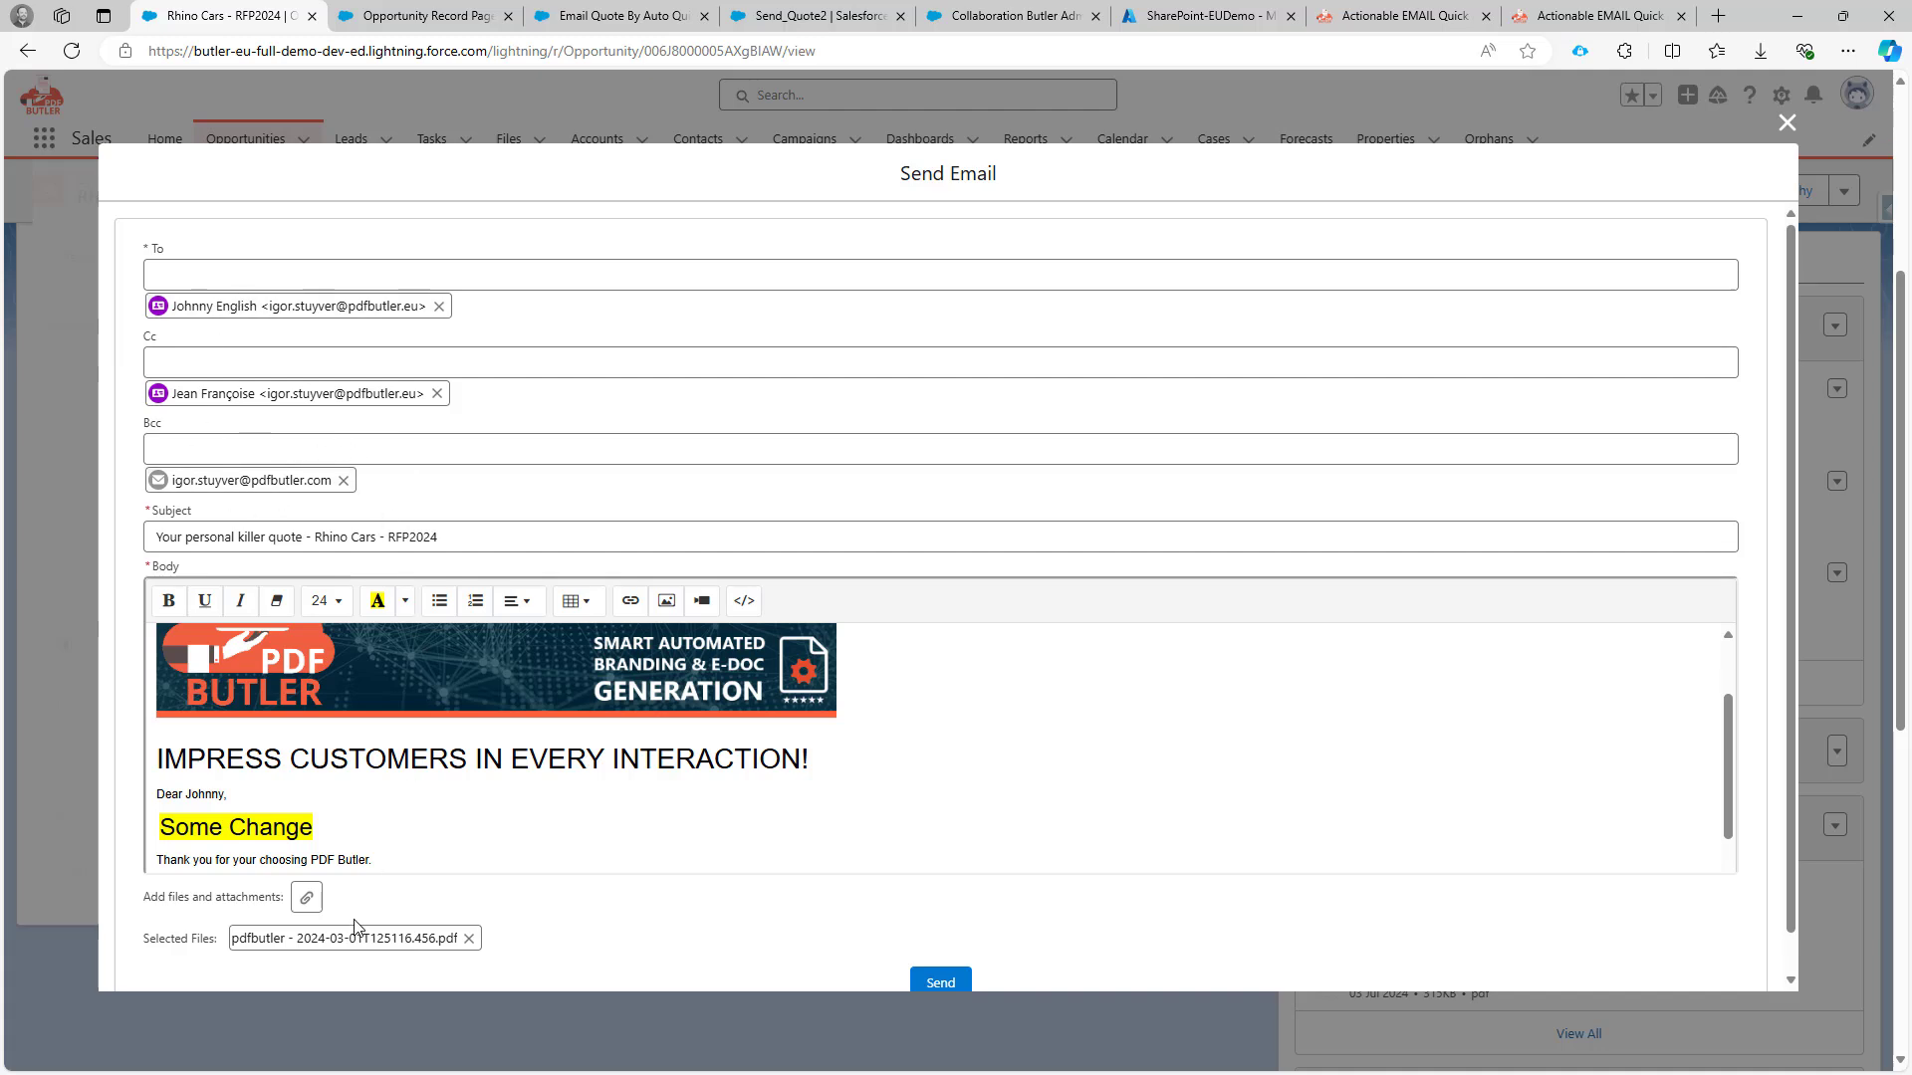
Find Car Quote - Rhino Car.docx by searching 'docx' and attach it alongside the PDF.
{"action": "left_click", "coordinate": [309, 901]}
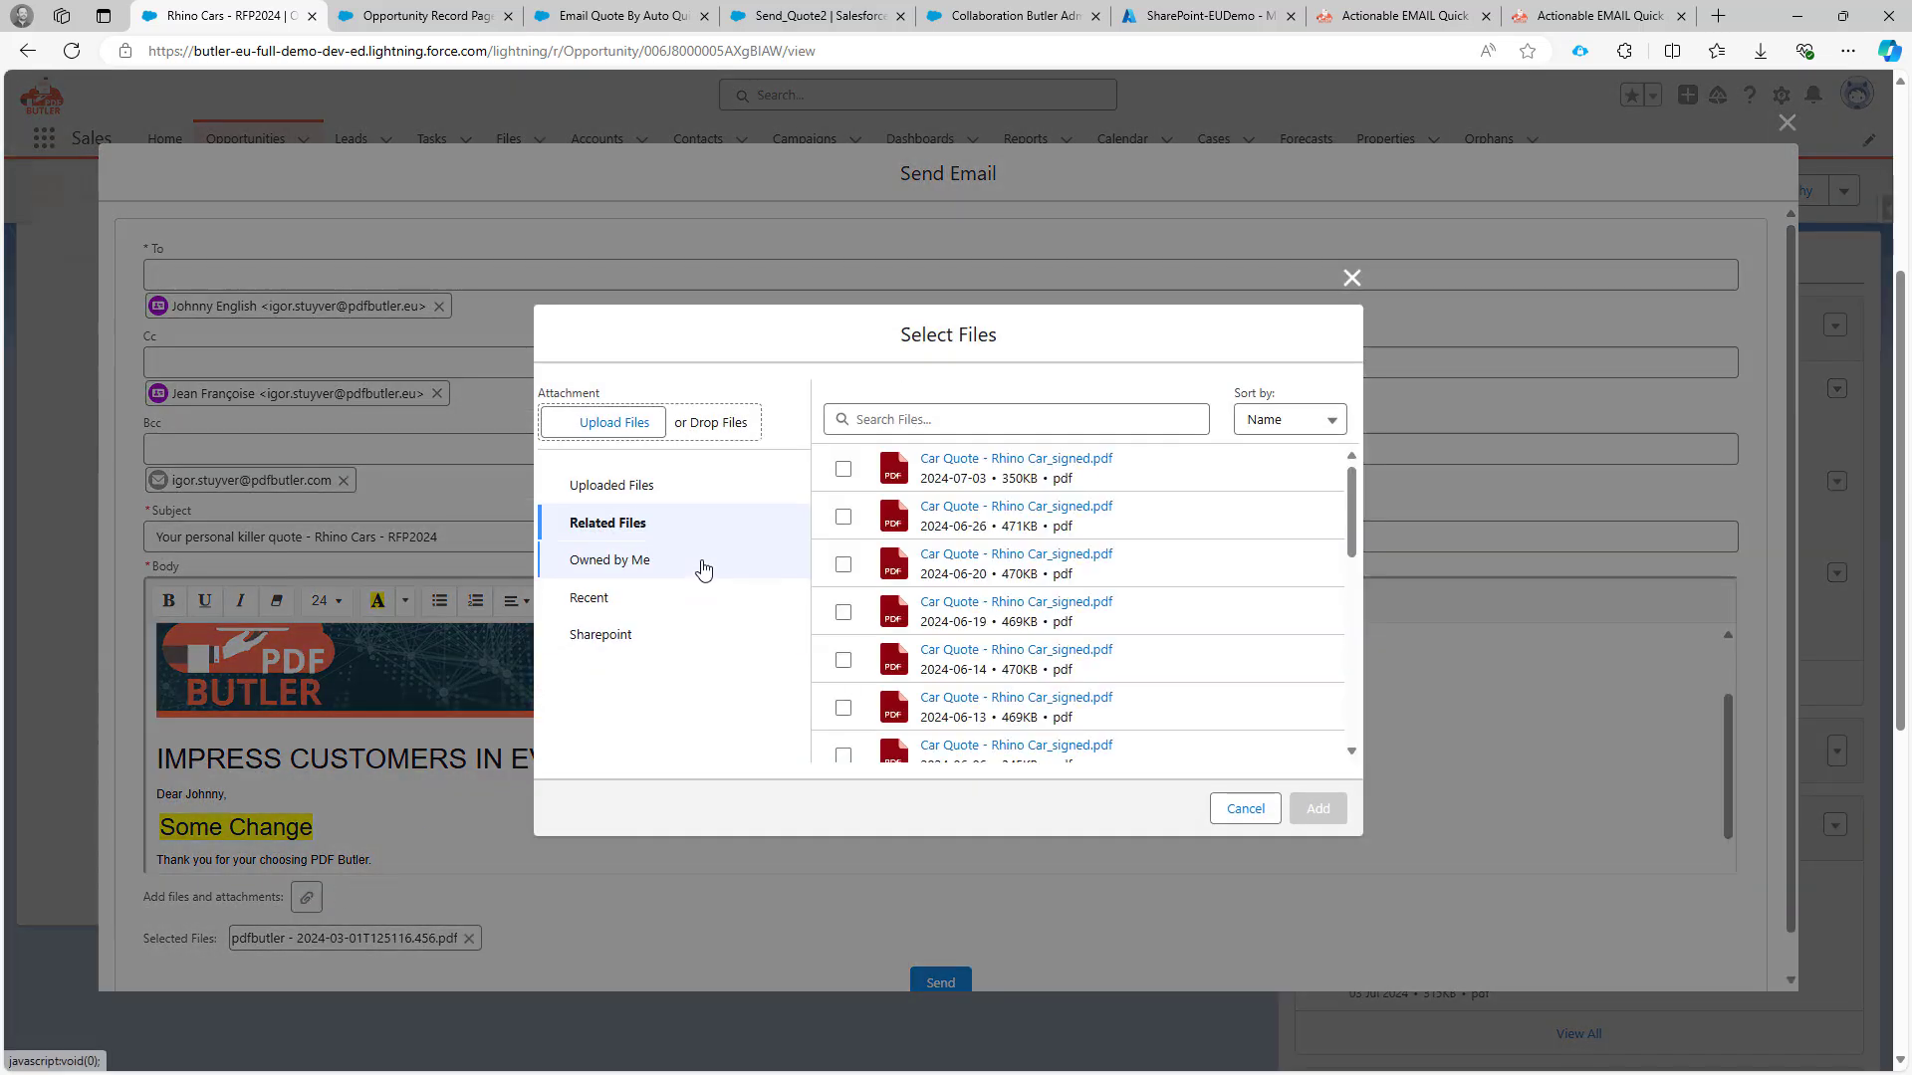
{"action": "left_click", "coordinate": [897, 424]}
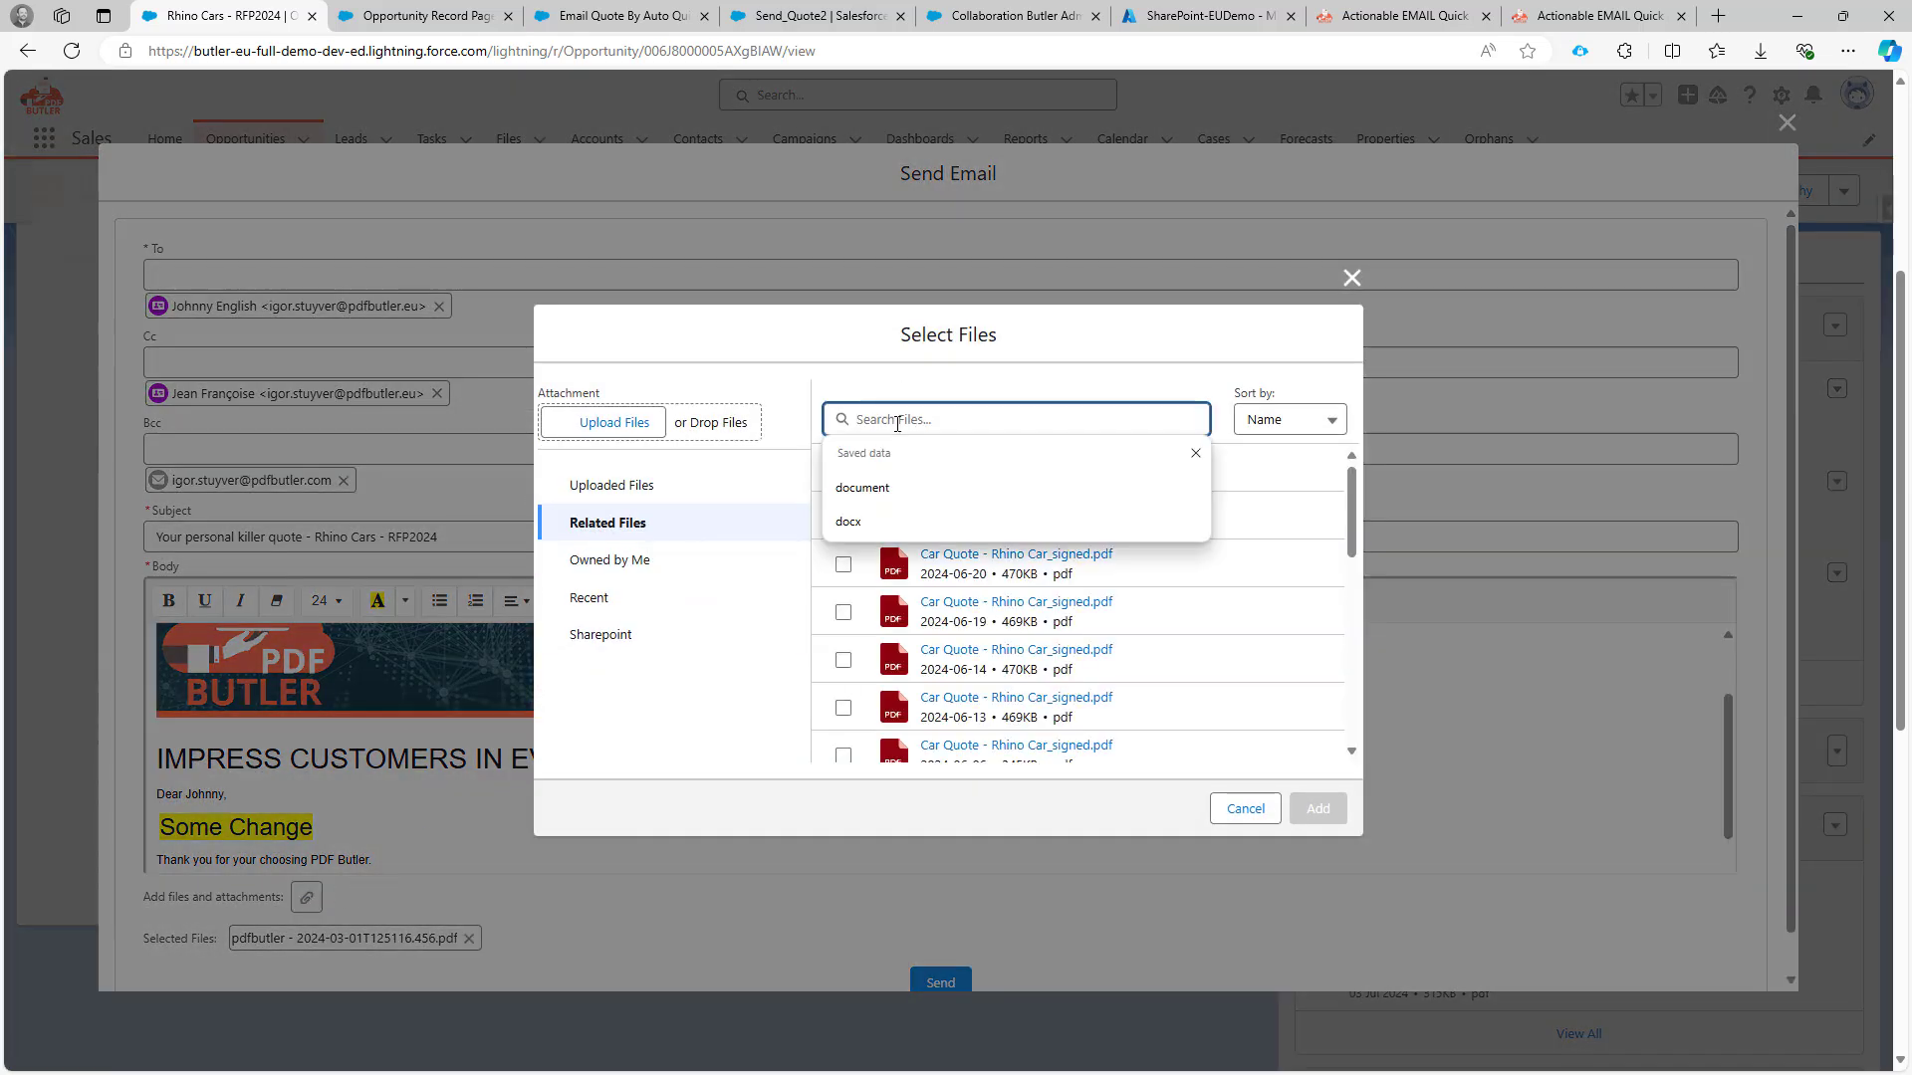
{"action": "type", "text": "docx"}
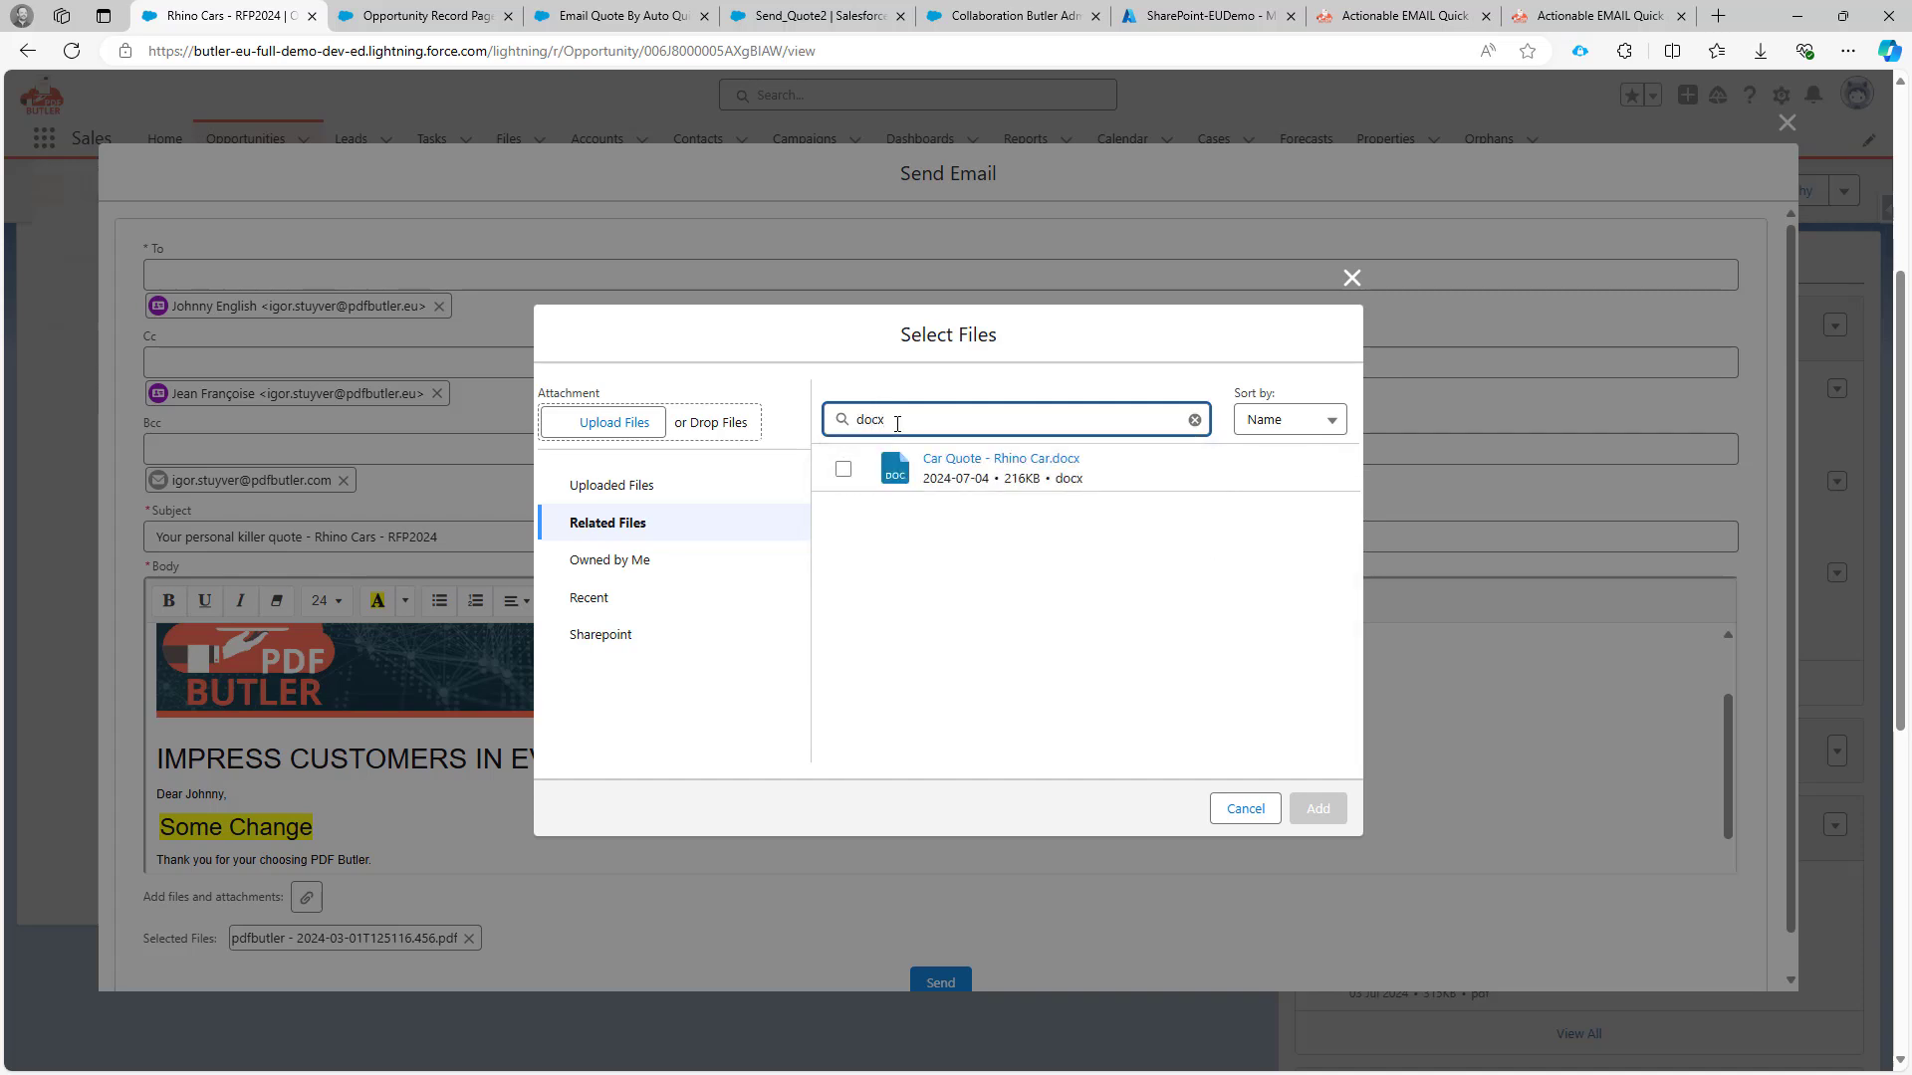
{"action": "left_click", "coordinate": [848, 476]}
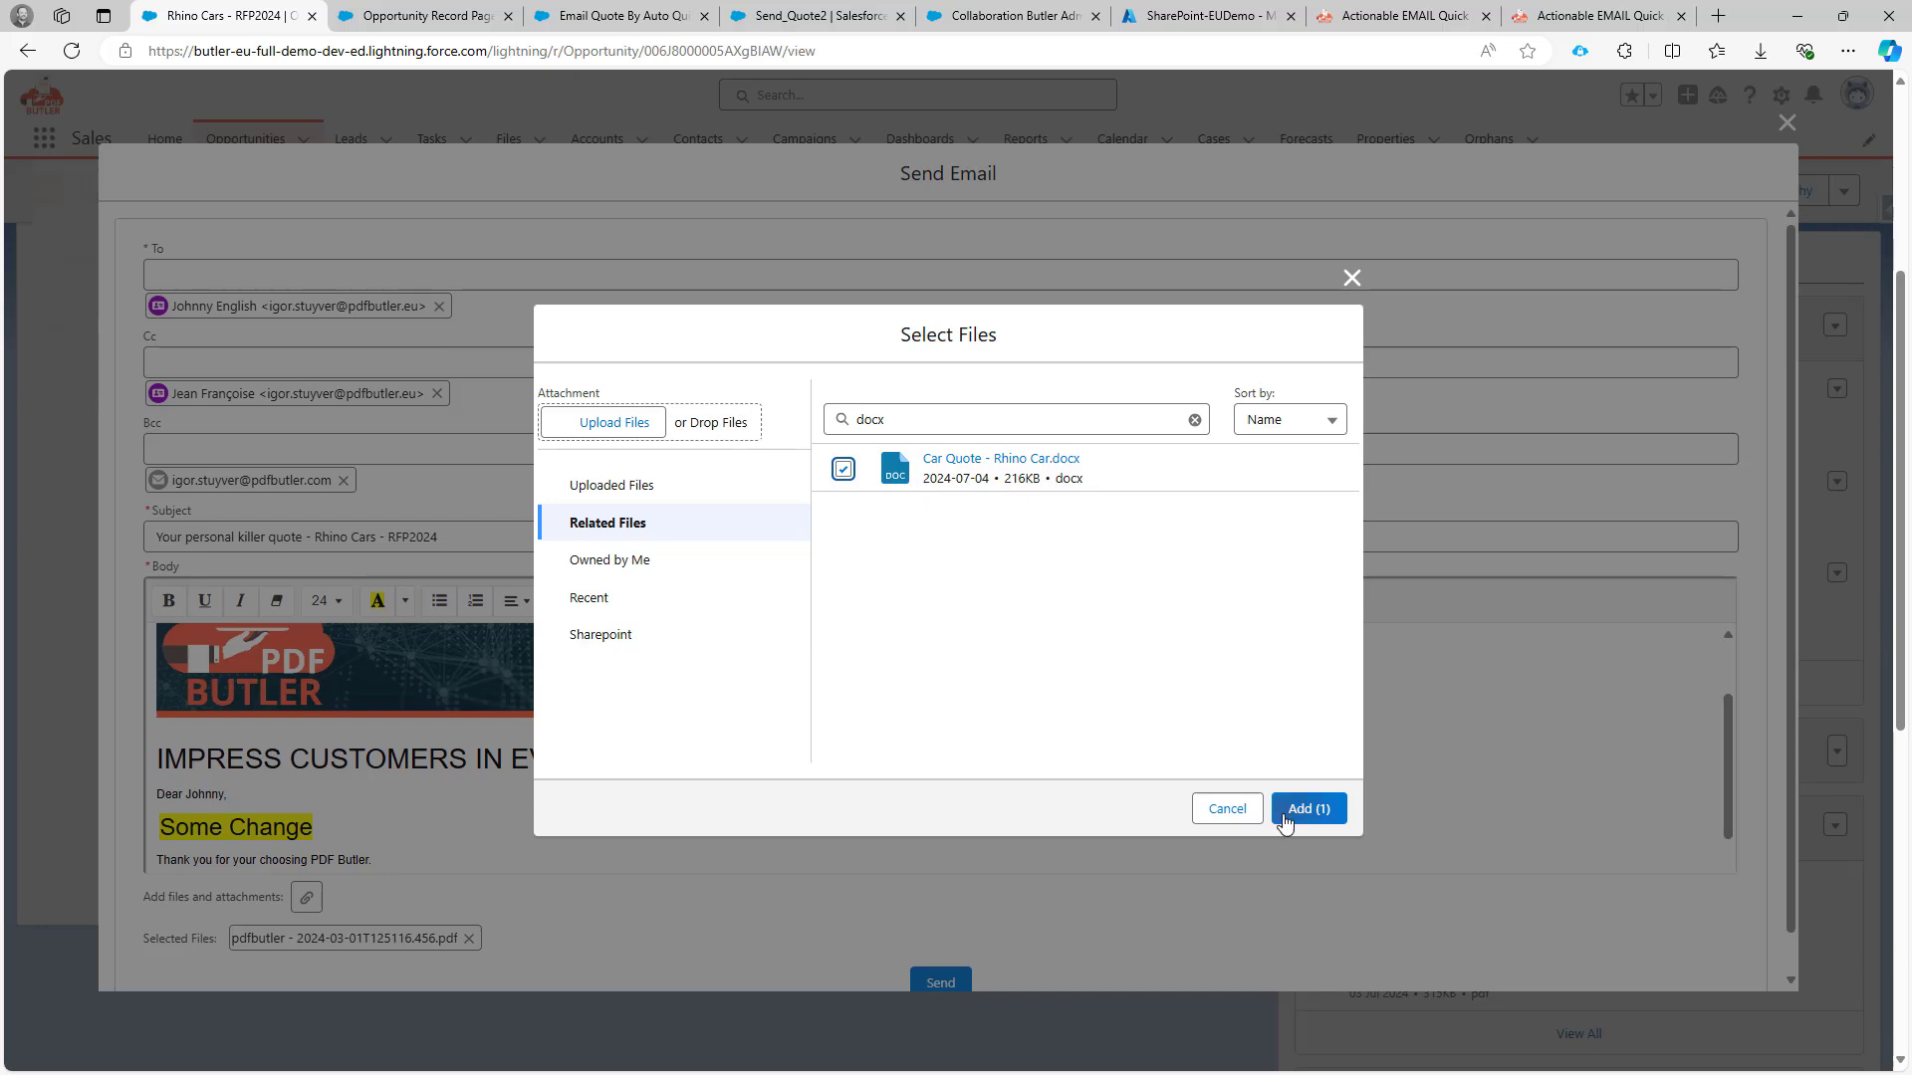
{"action": "left_click", "coordinate": [1299, 810]}
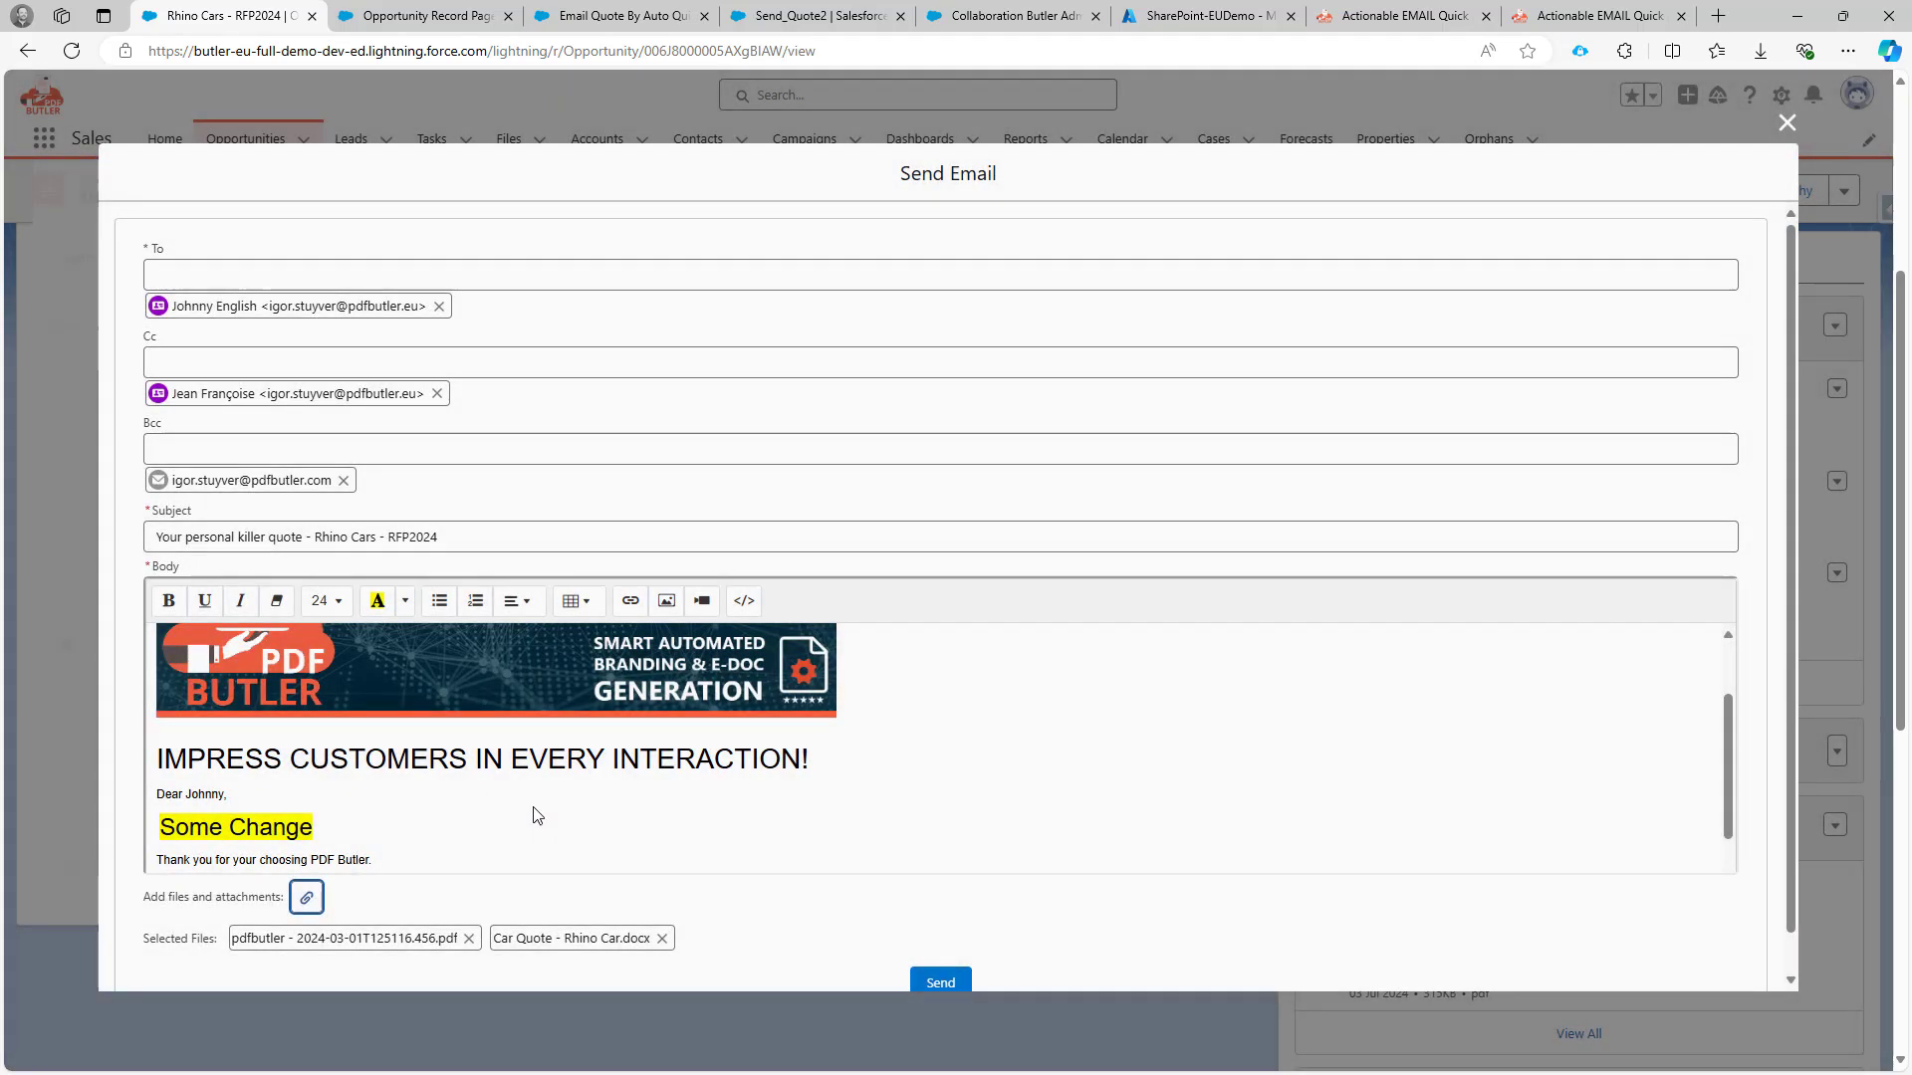
{"action": "left_click", "coordinate": [307, 900]}
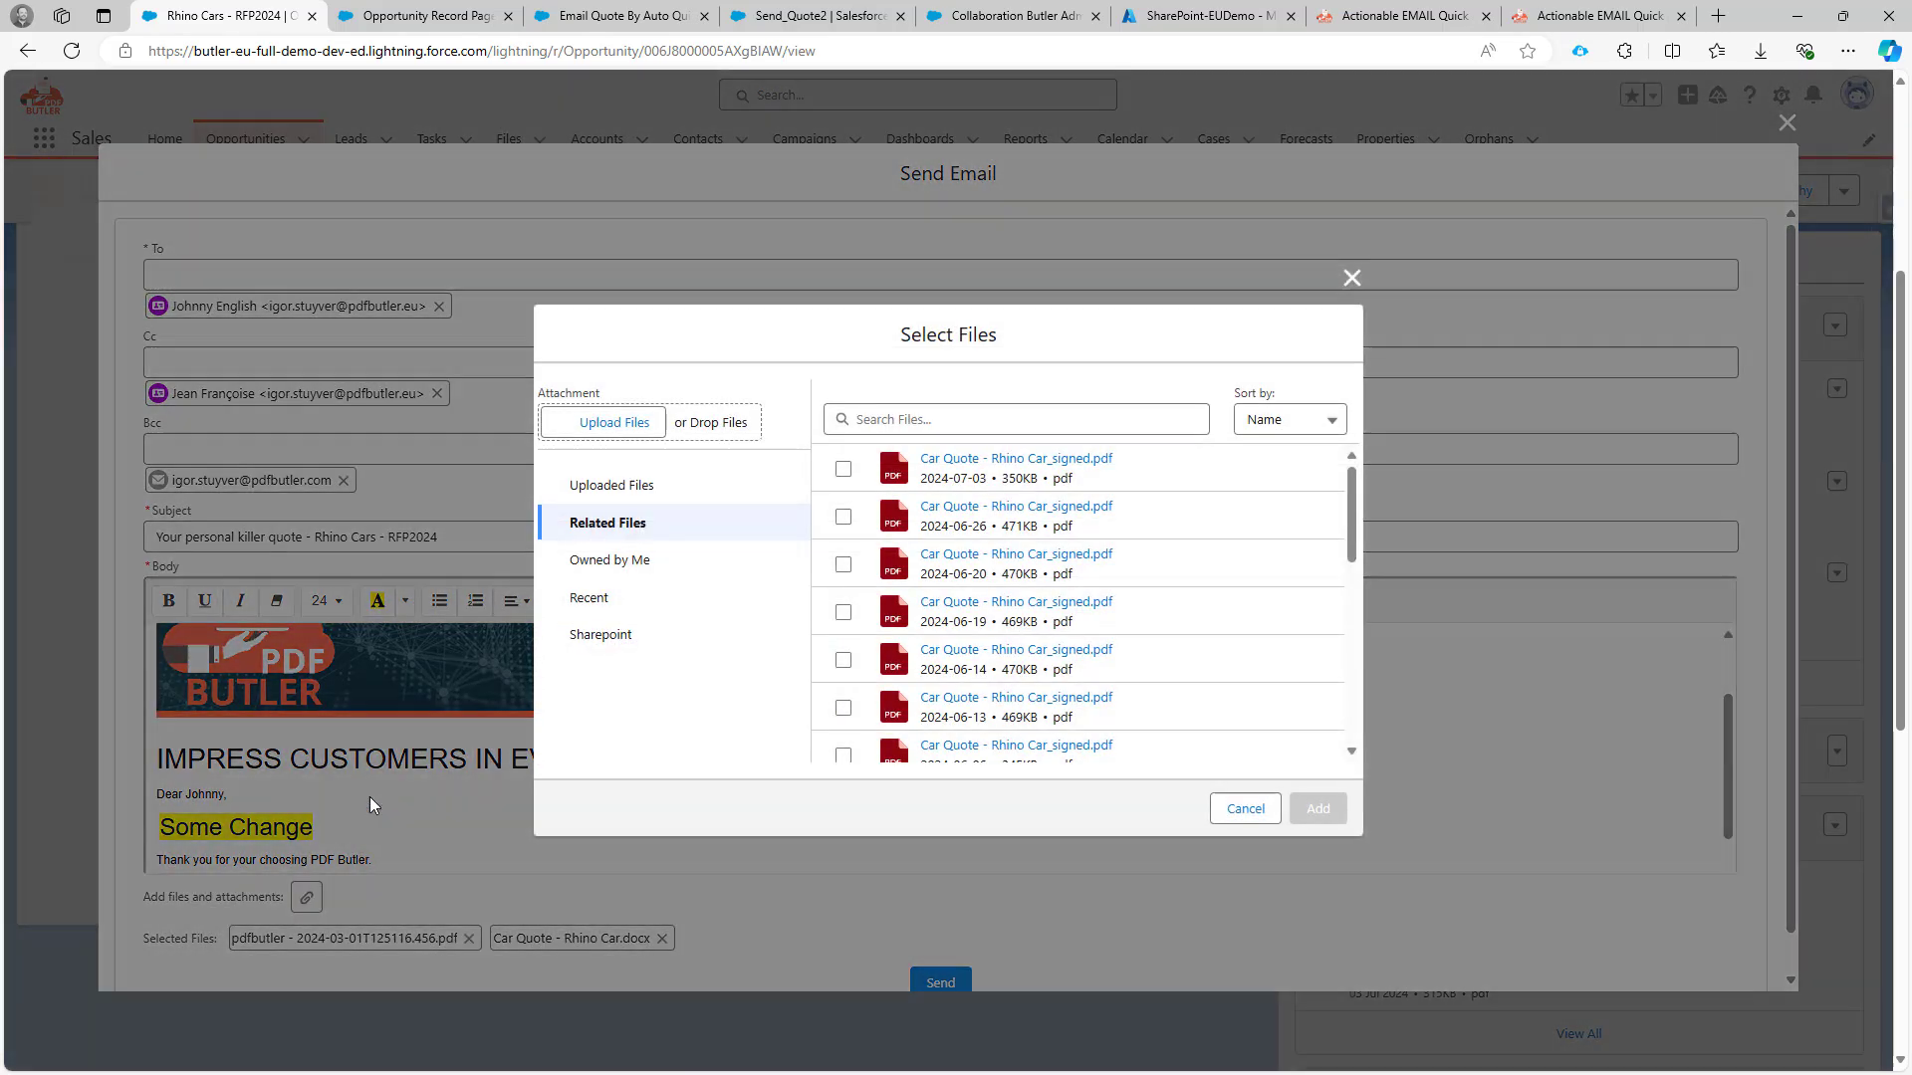
Upload Tier Client Sales Report 111 (2).xlsx from Downloads as the third attachment.
{"action": "left_click", "coordinate": [635, 488]}
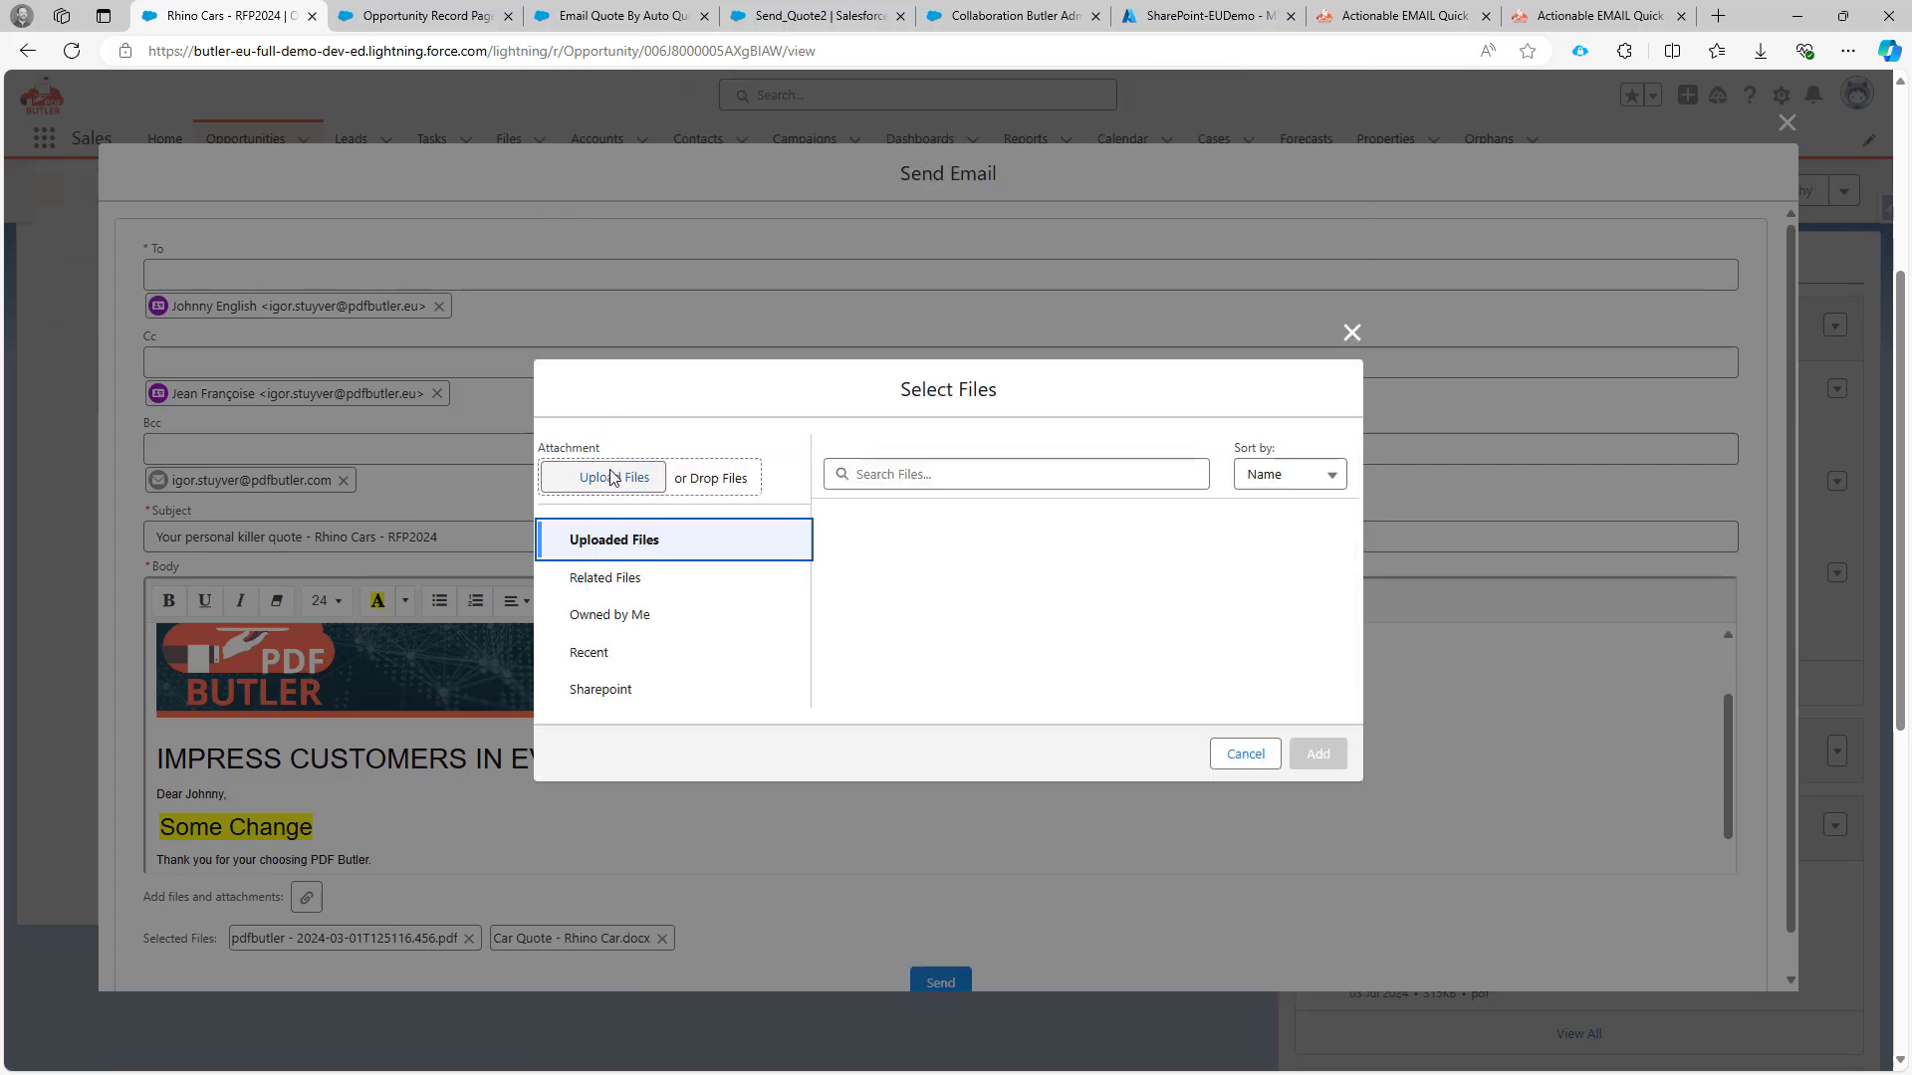
{"action": "left_click", "coordinate": [612, 478]}
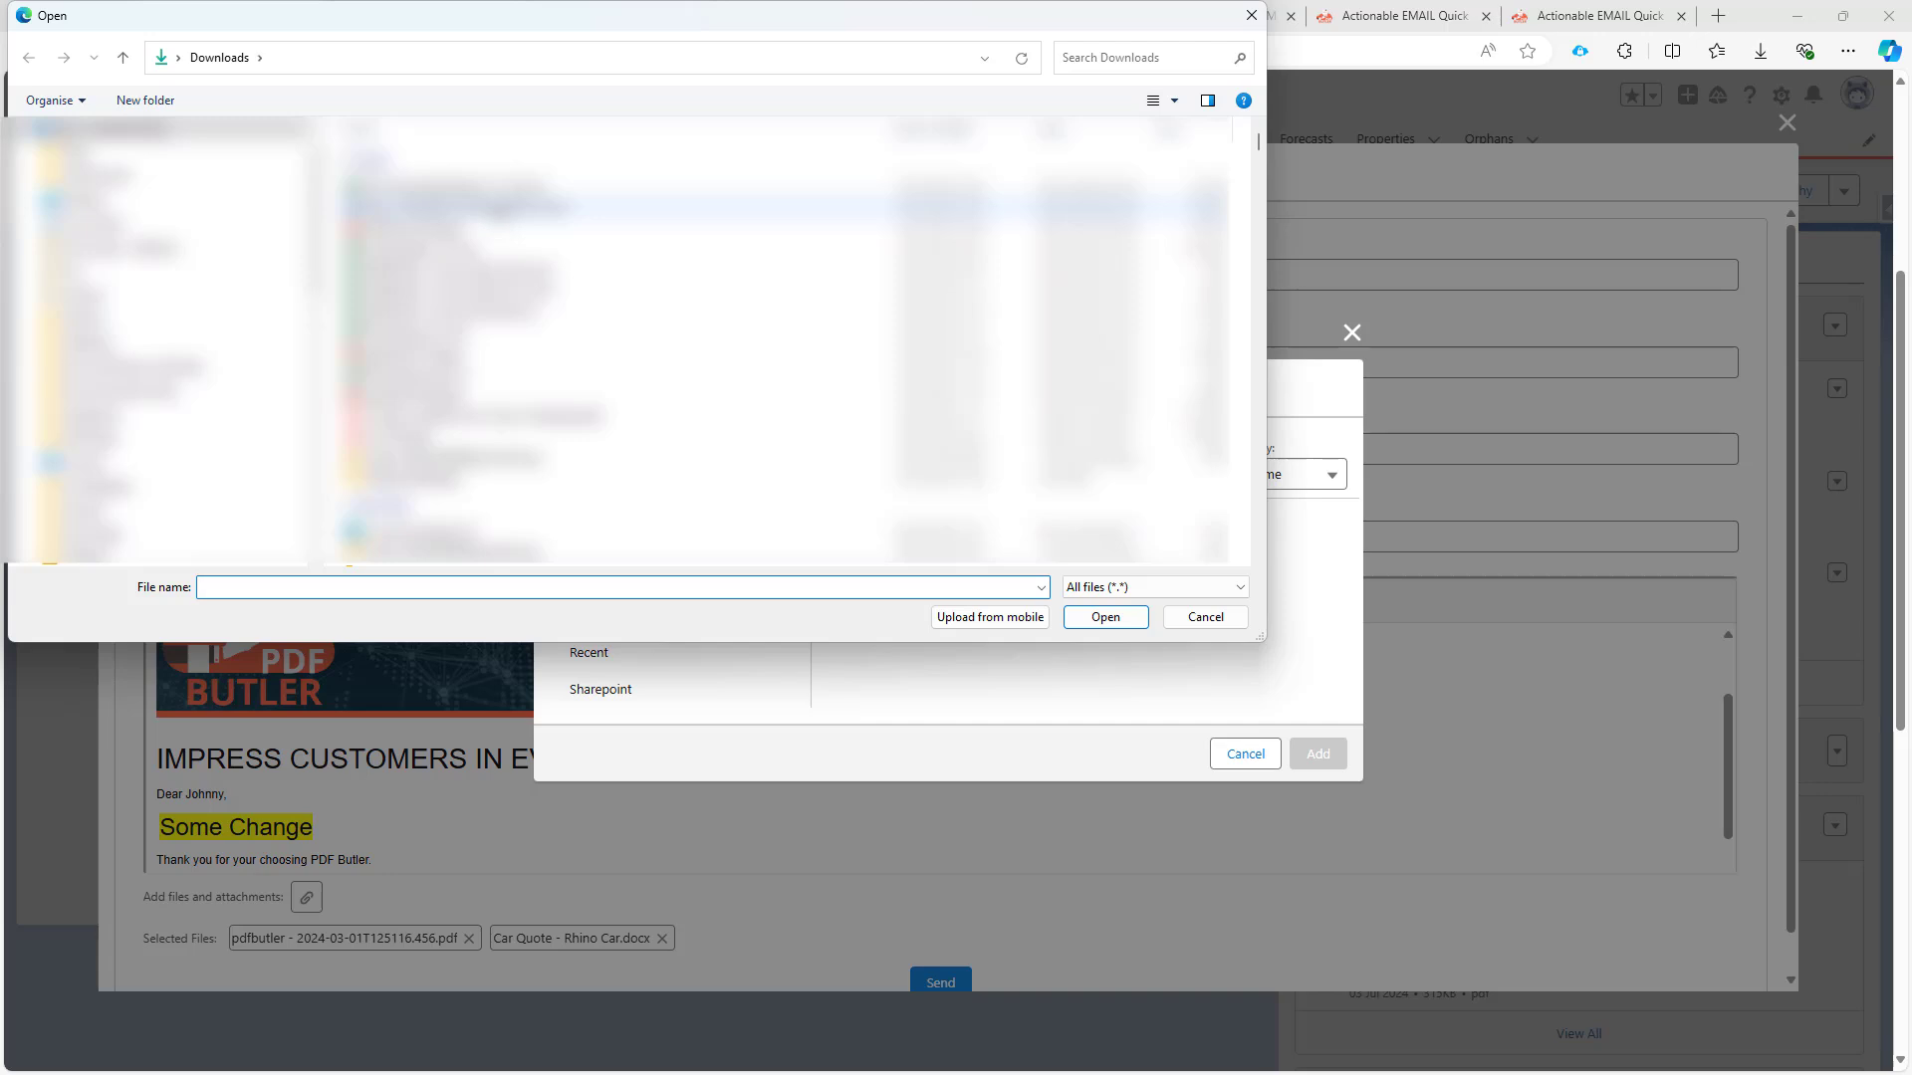
{"action": "double_click", "coordinate": [487, 187]}
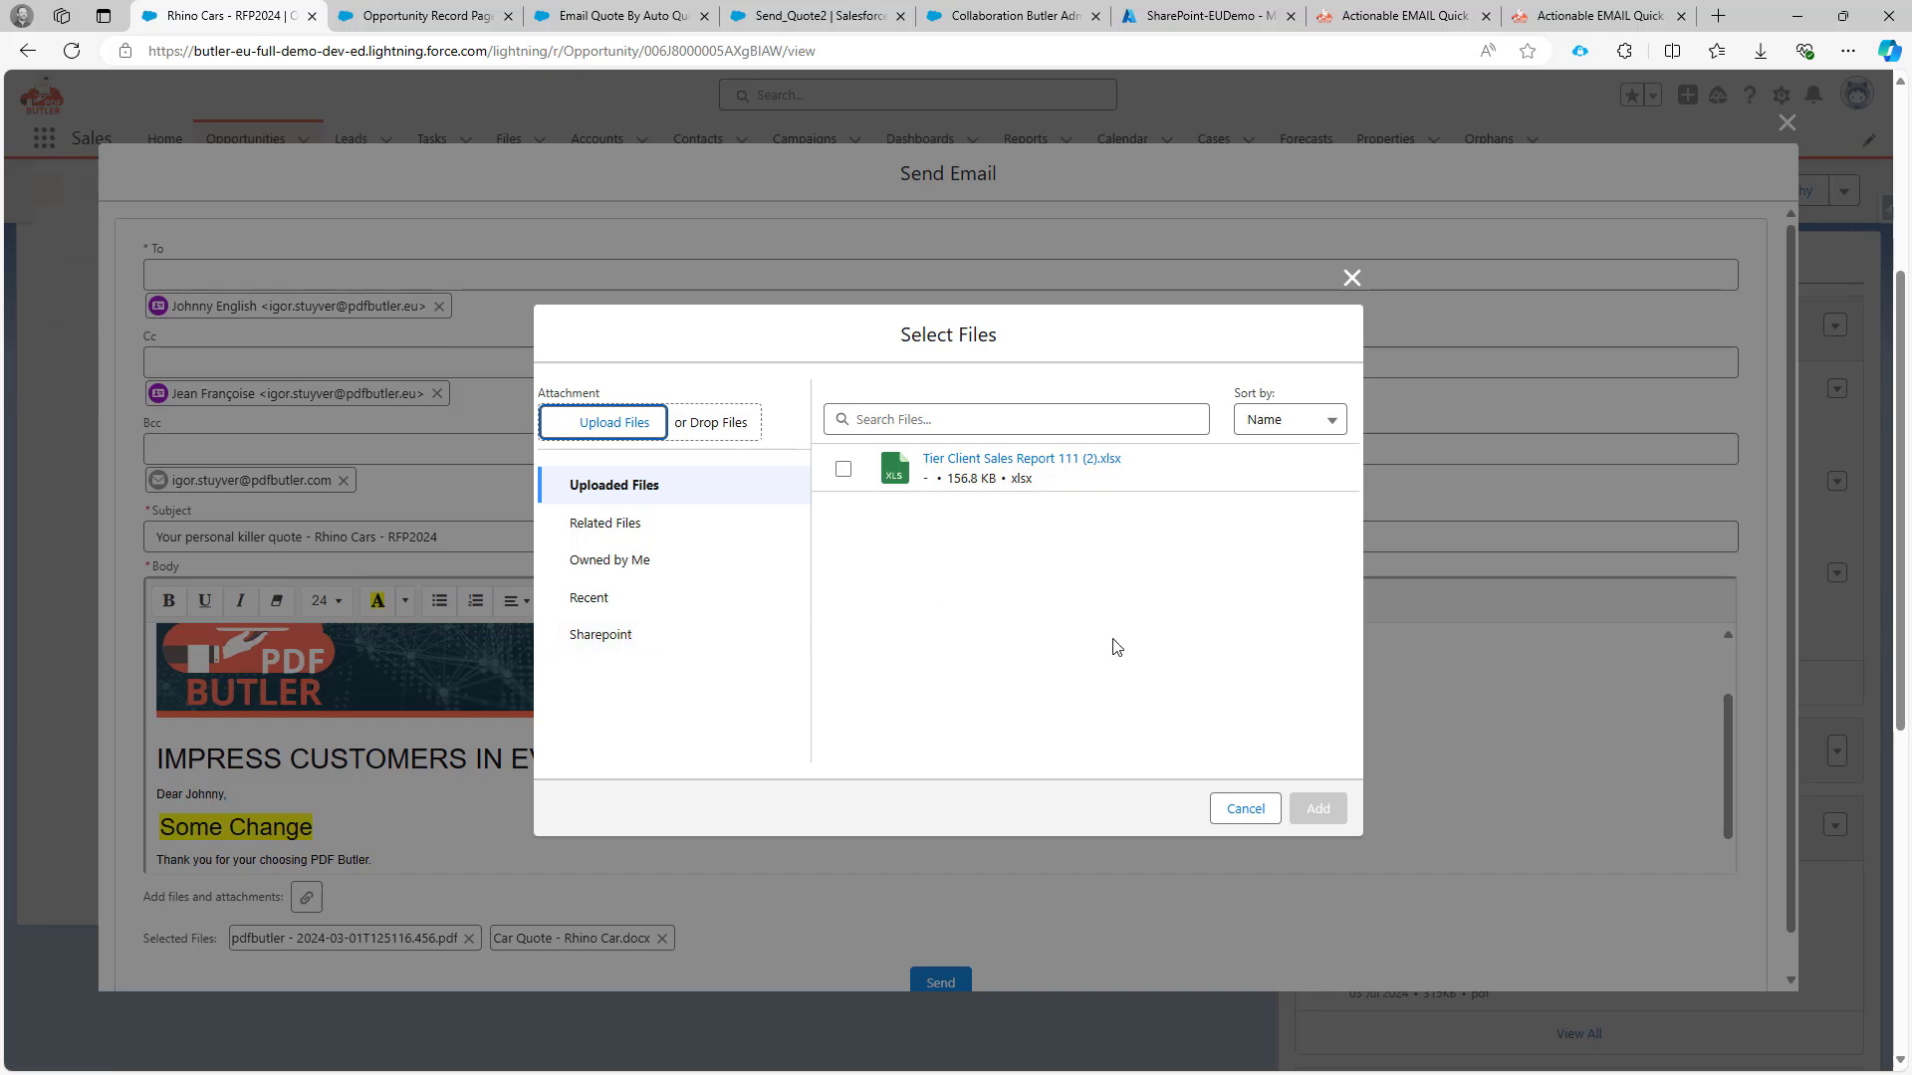
{"action": "left_click", "coordinate": [844, 469]}
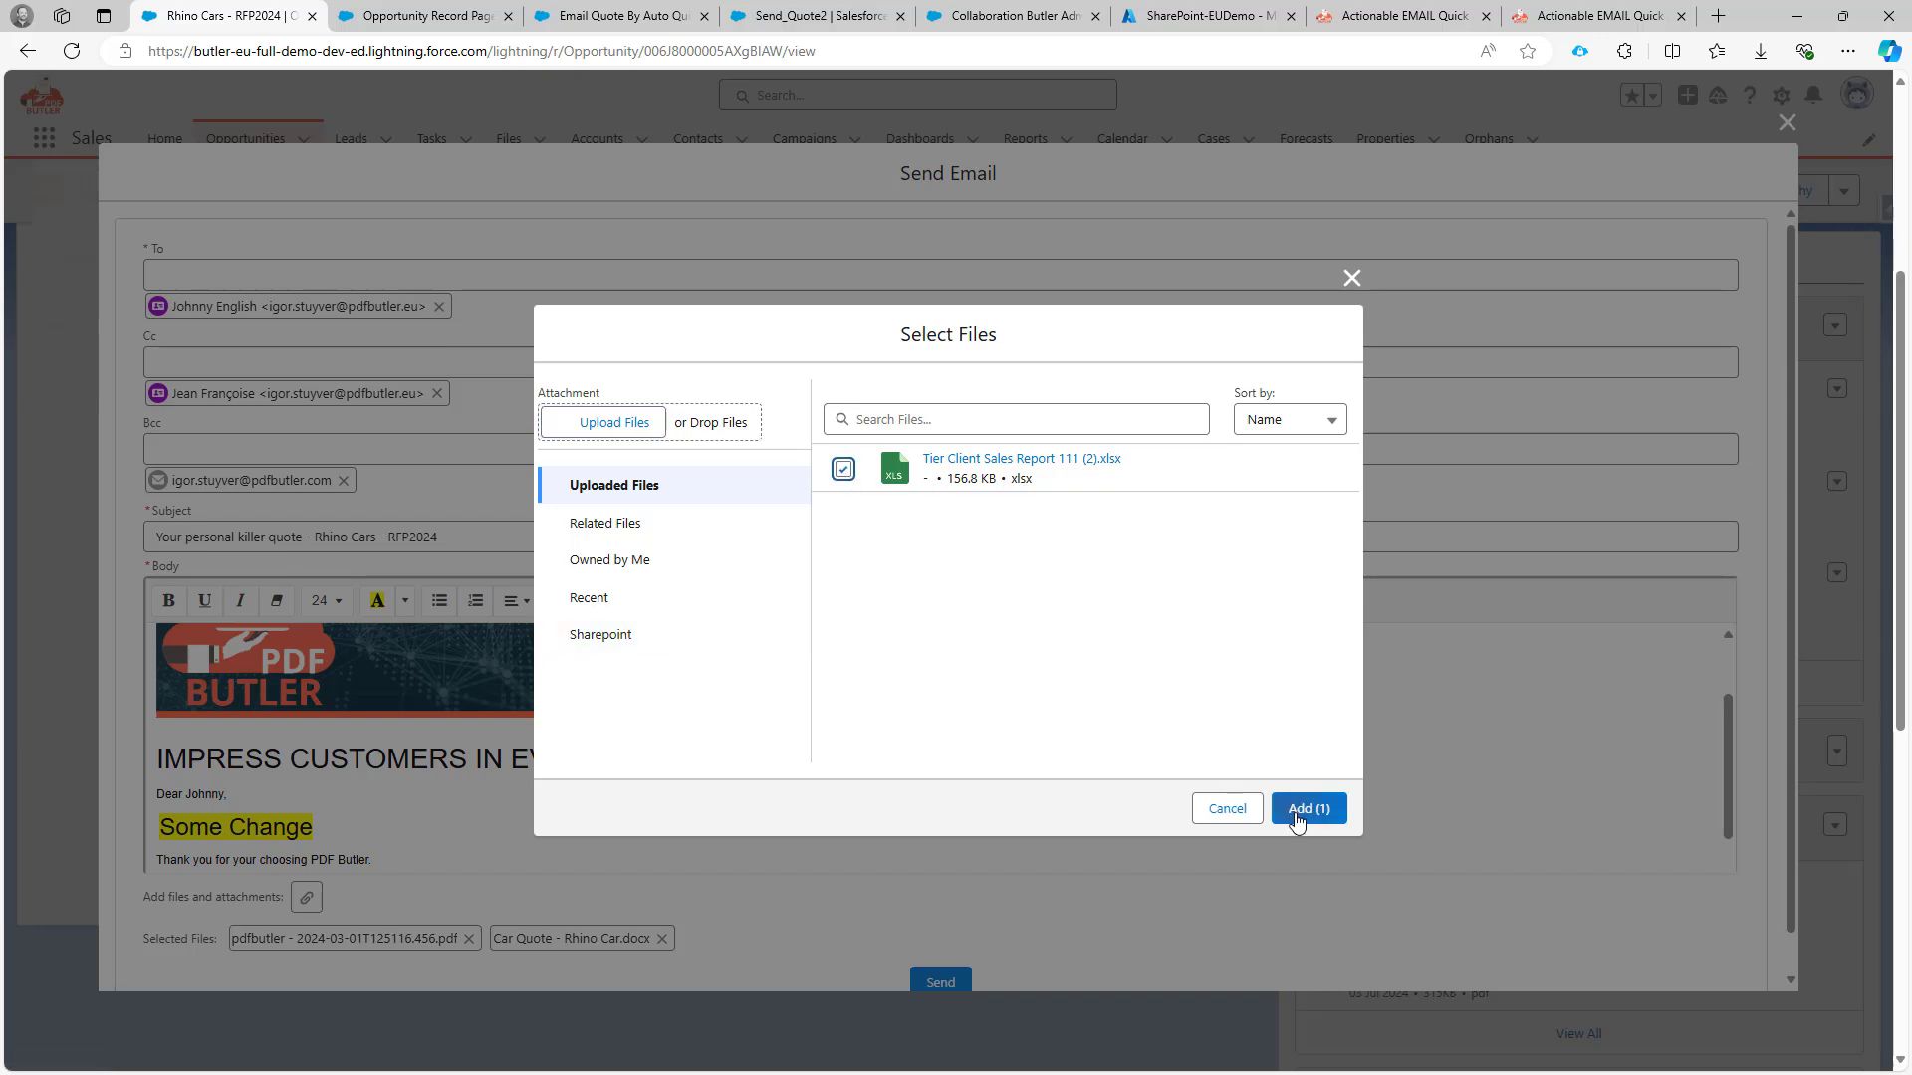
{"action": "left_click", "coordinate": [1299, 811]}
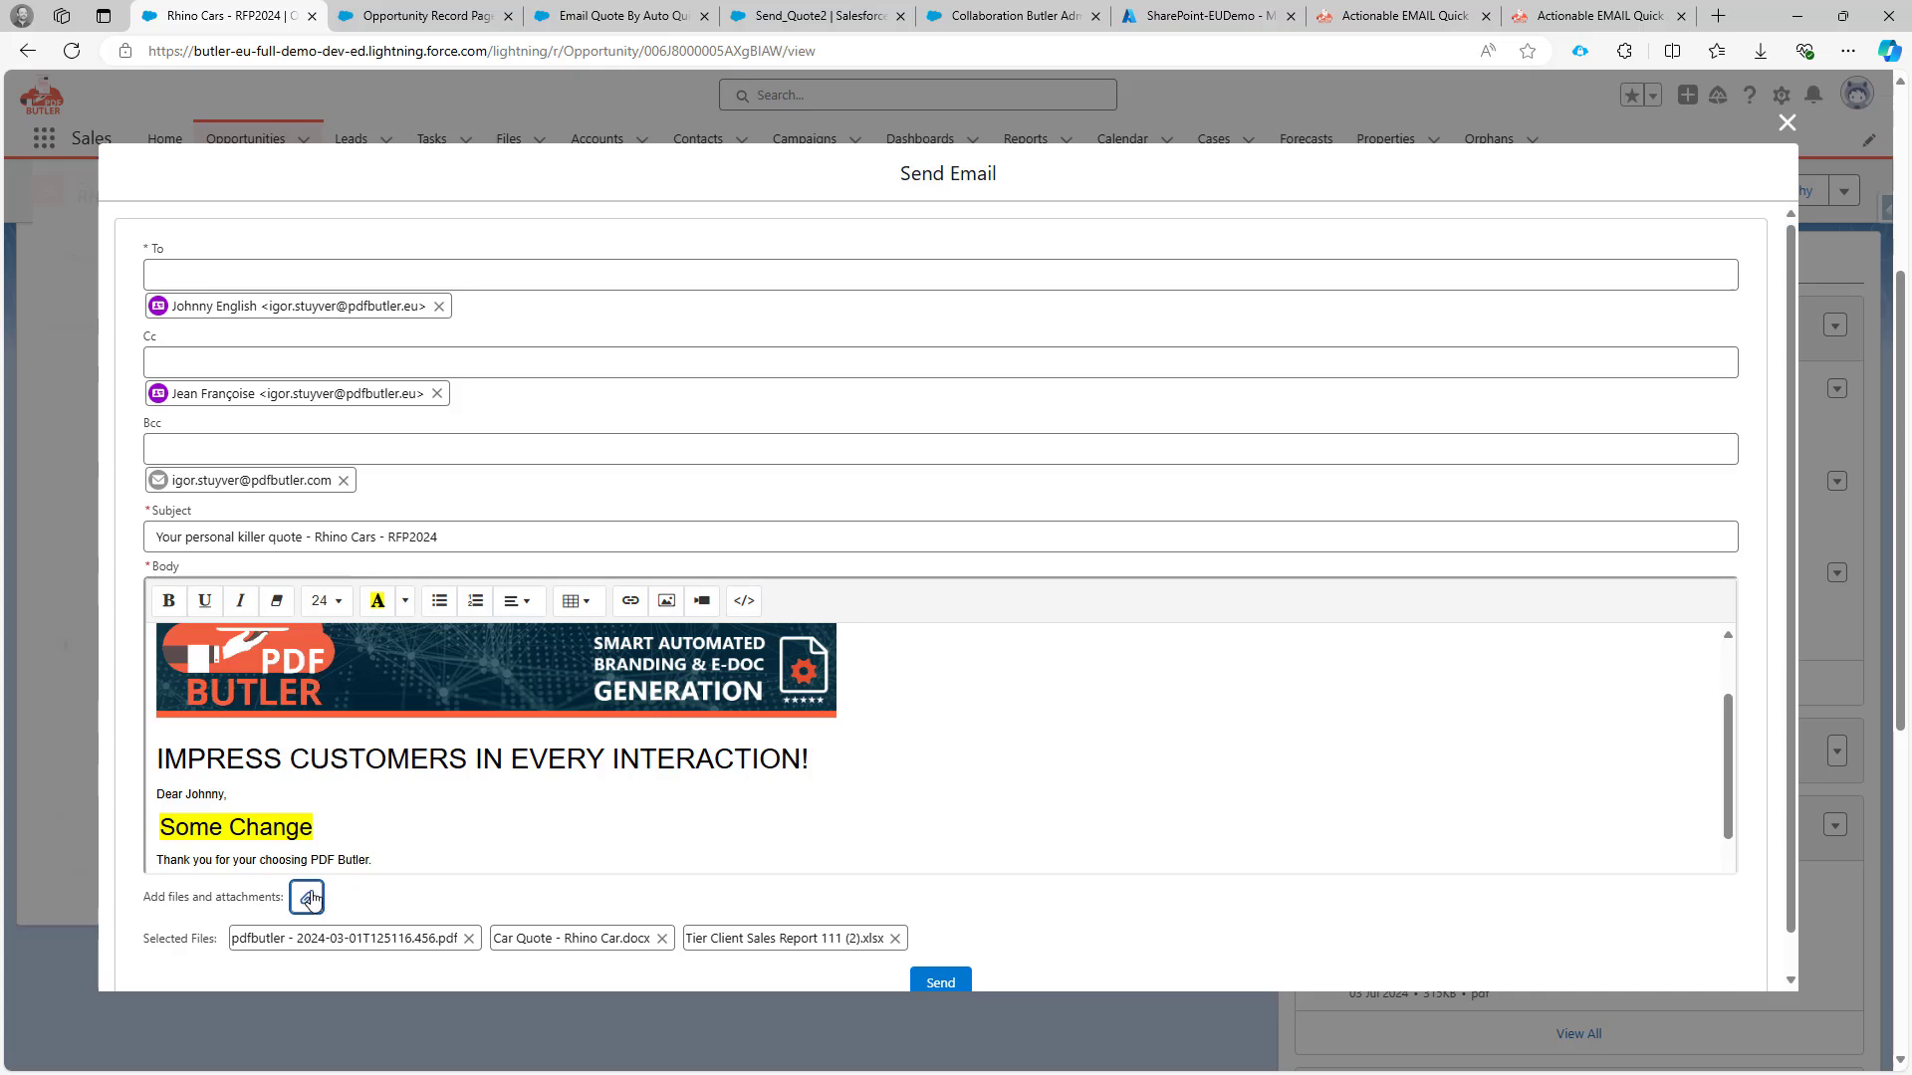
{"action": "left_click", "coordinate": [310, 899]}
Add Opportunities Overview (39).xlsx and the archived Hawaii quotation PDF from SharePoint.
{"action": "left_click", "coordinate": [625, 662]}
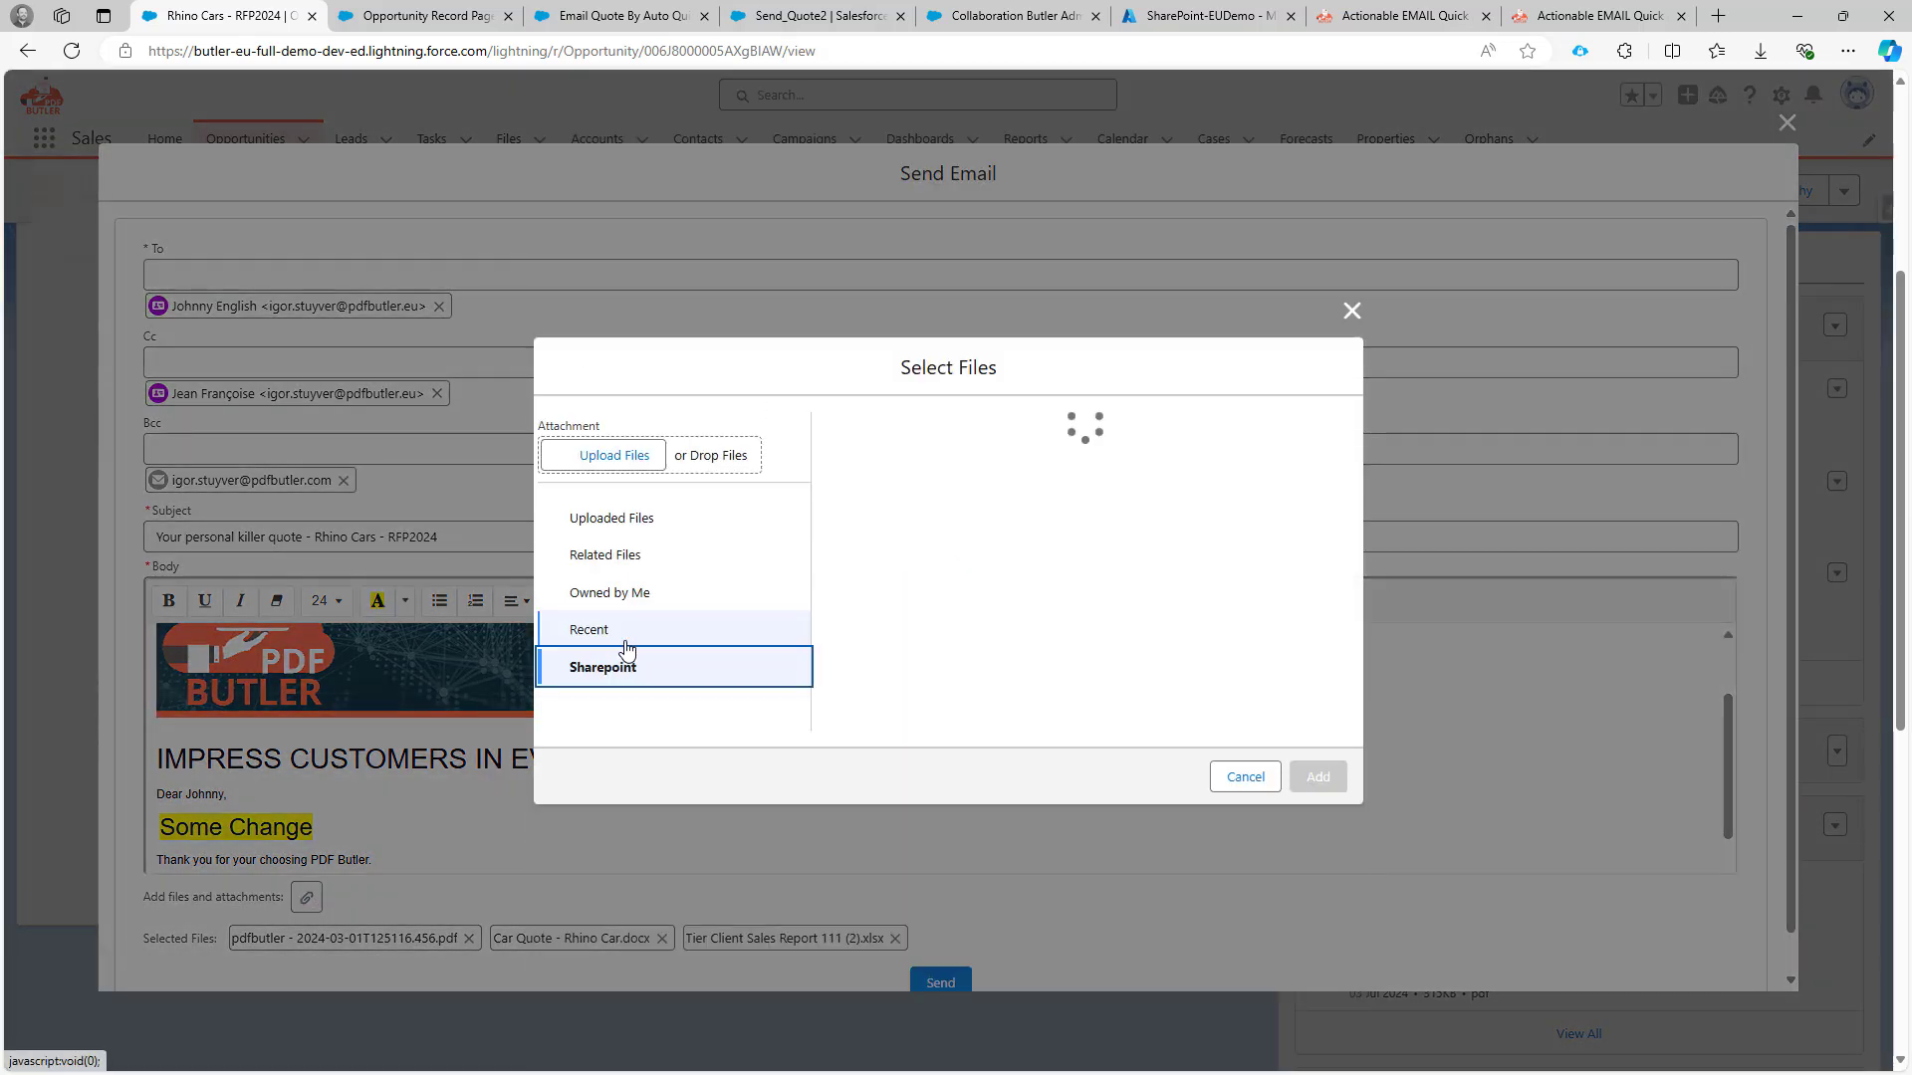
{"action": "scroll", "coordinate": [1090, 550], "scroll_direction": "down", "scroll_amount": 1}
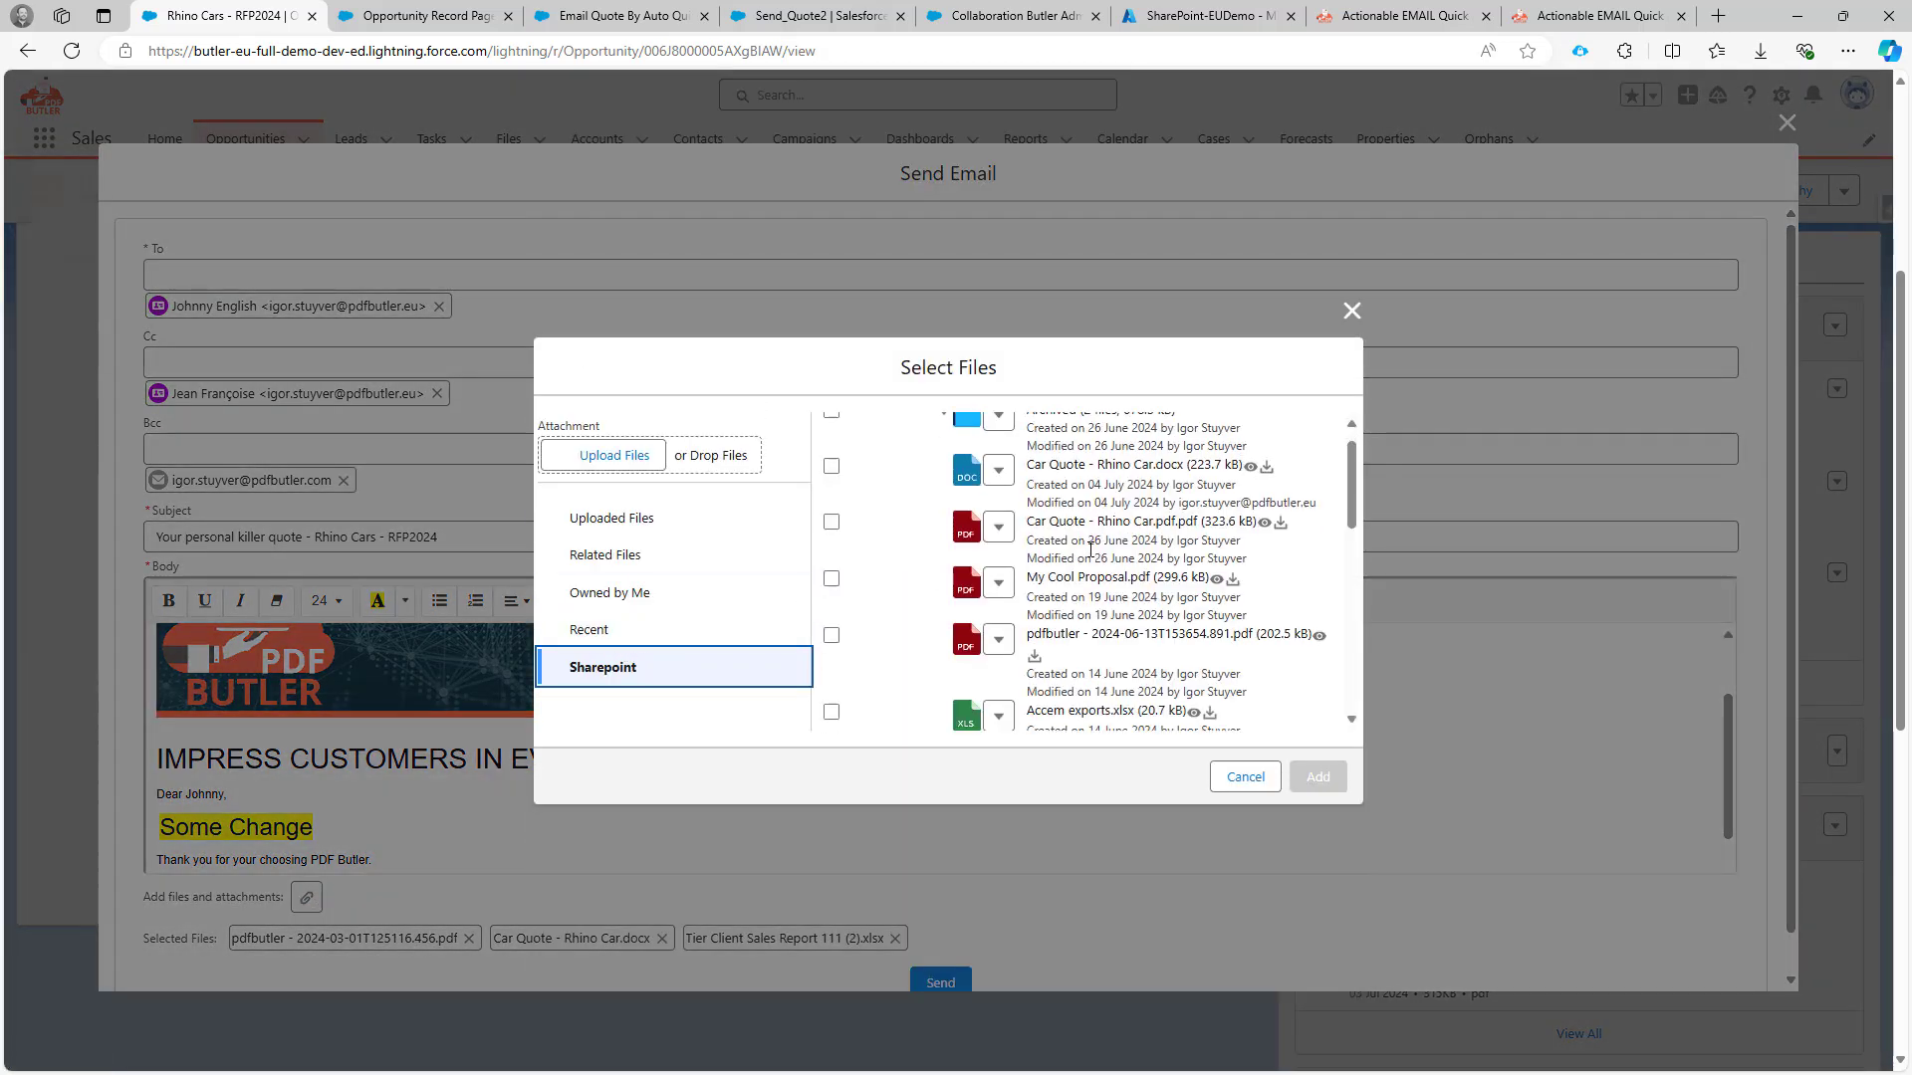
{"action": "scroll", "coordinate": [1090, 549], "scroll_direction": "down", "scroll_amount": 2}
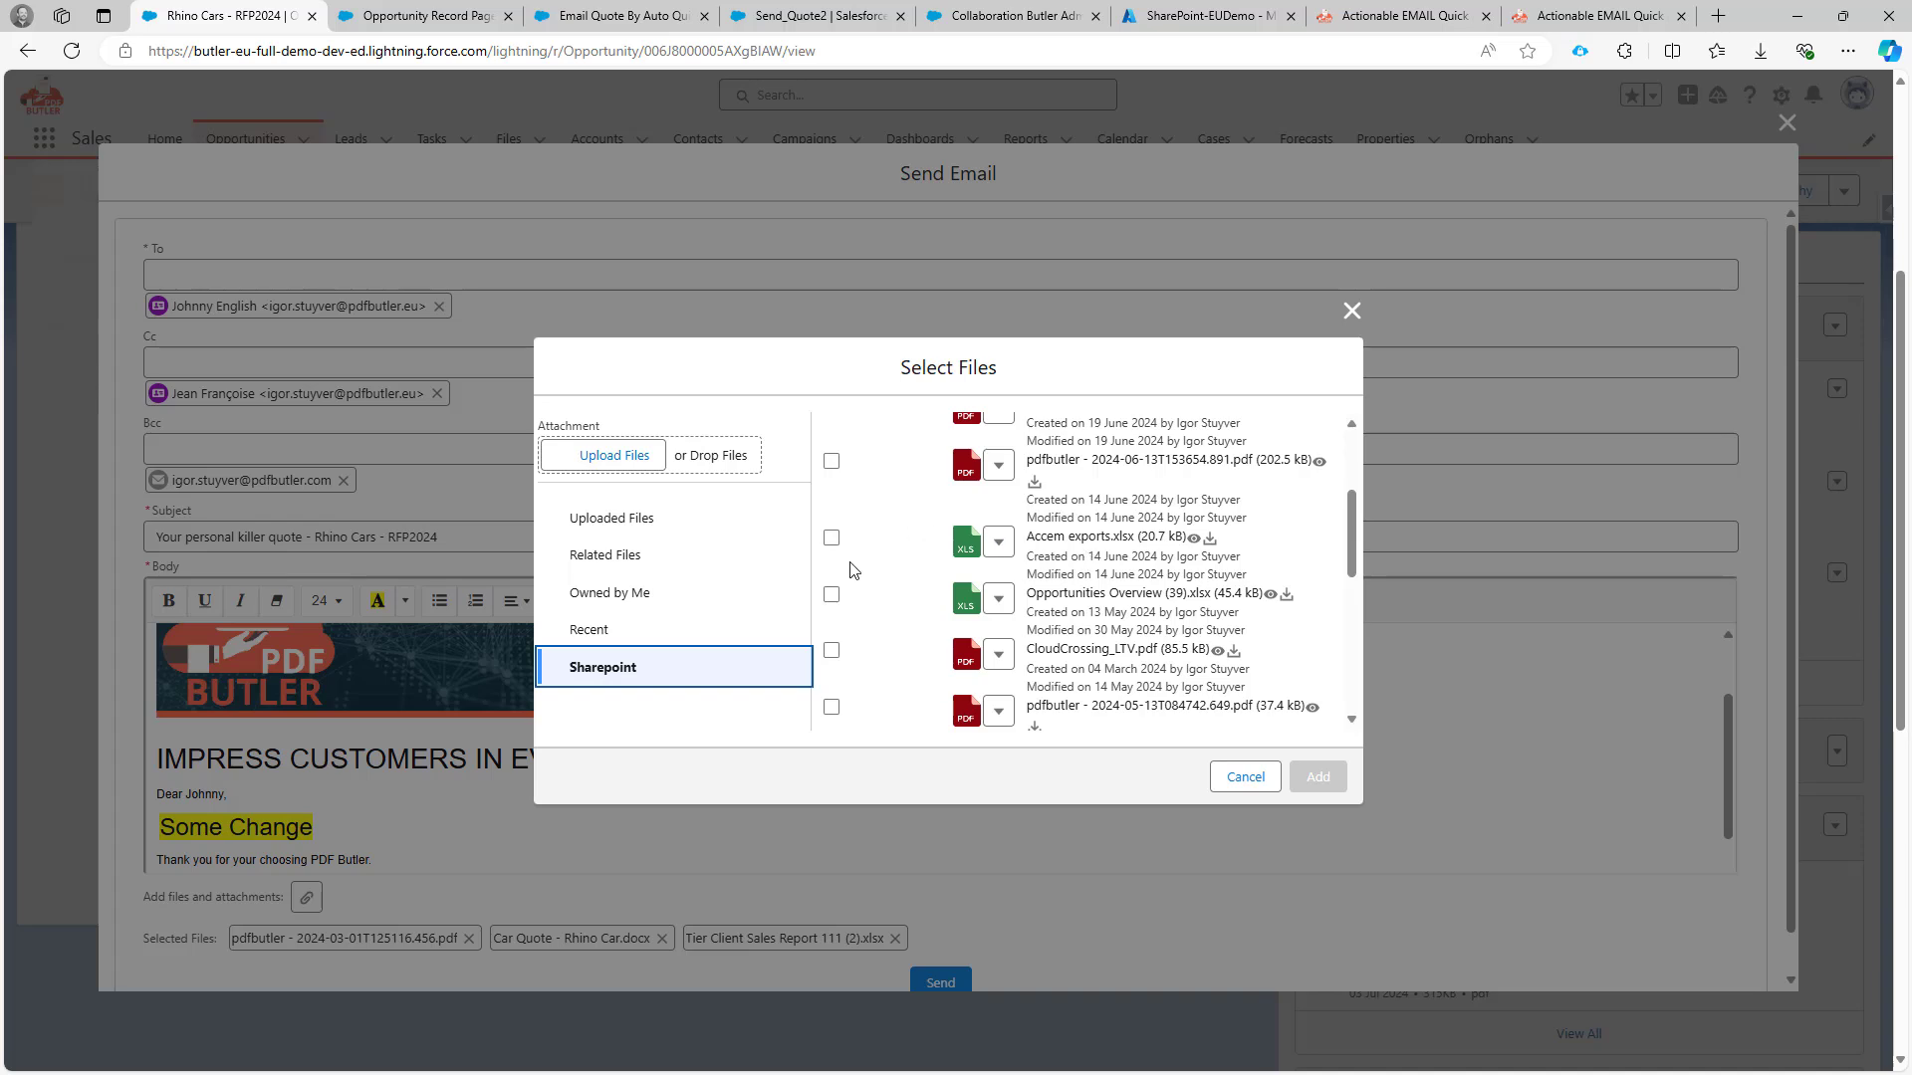
{"action": "left_click", "coordinate": [830, 595]}
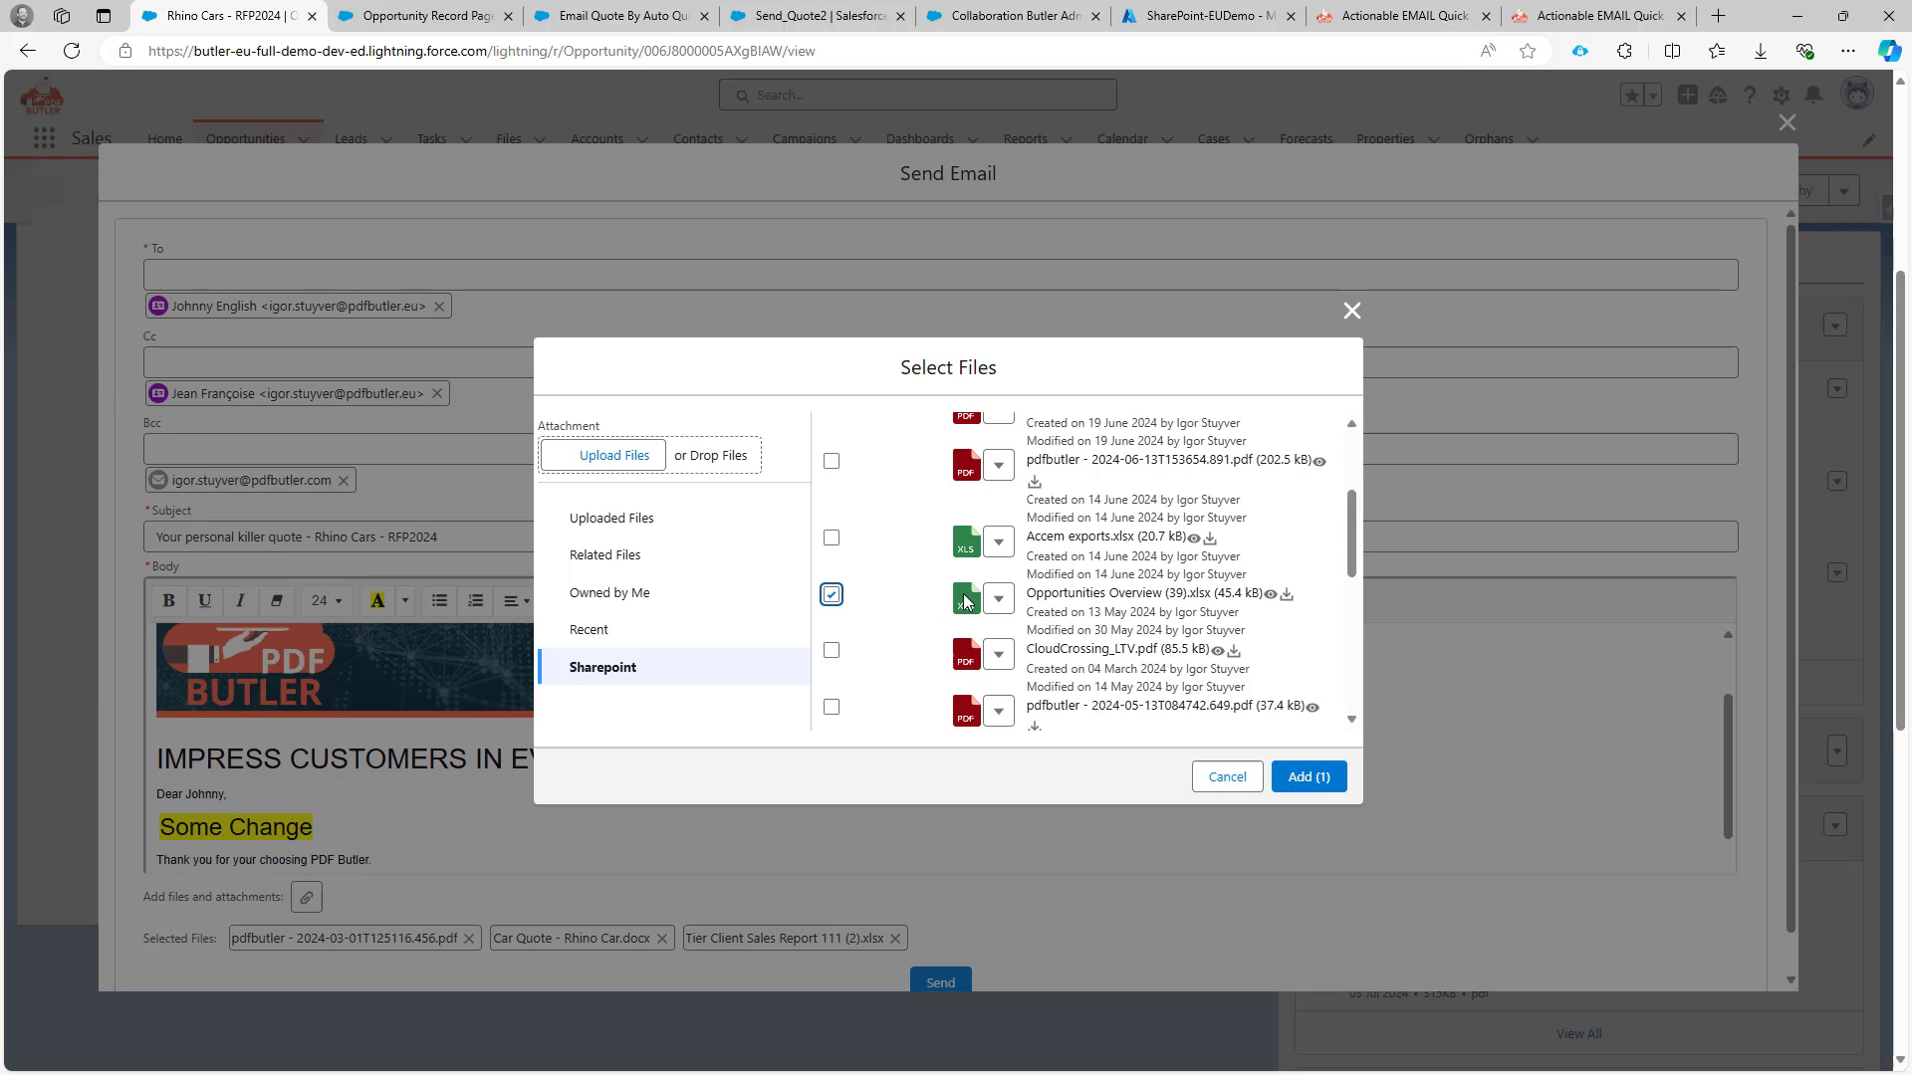
{"action": "scroll", "coordinate": [963, 602], "scroll_direction": "up", "scroll_amount": 2}
{"action": "left_click", "coordinate": [943, 436]}
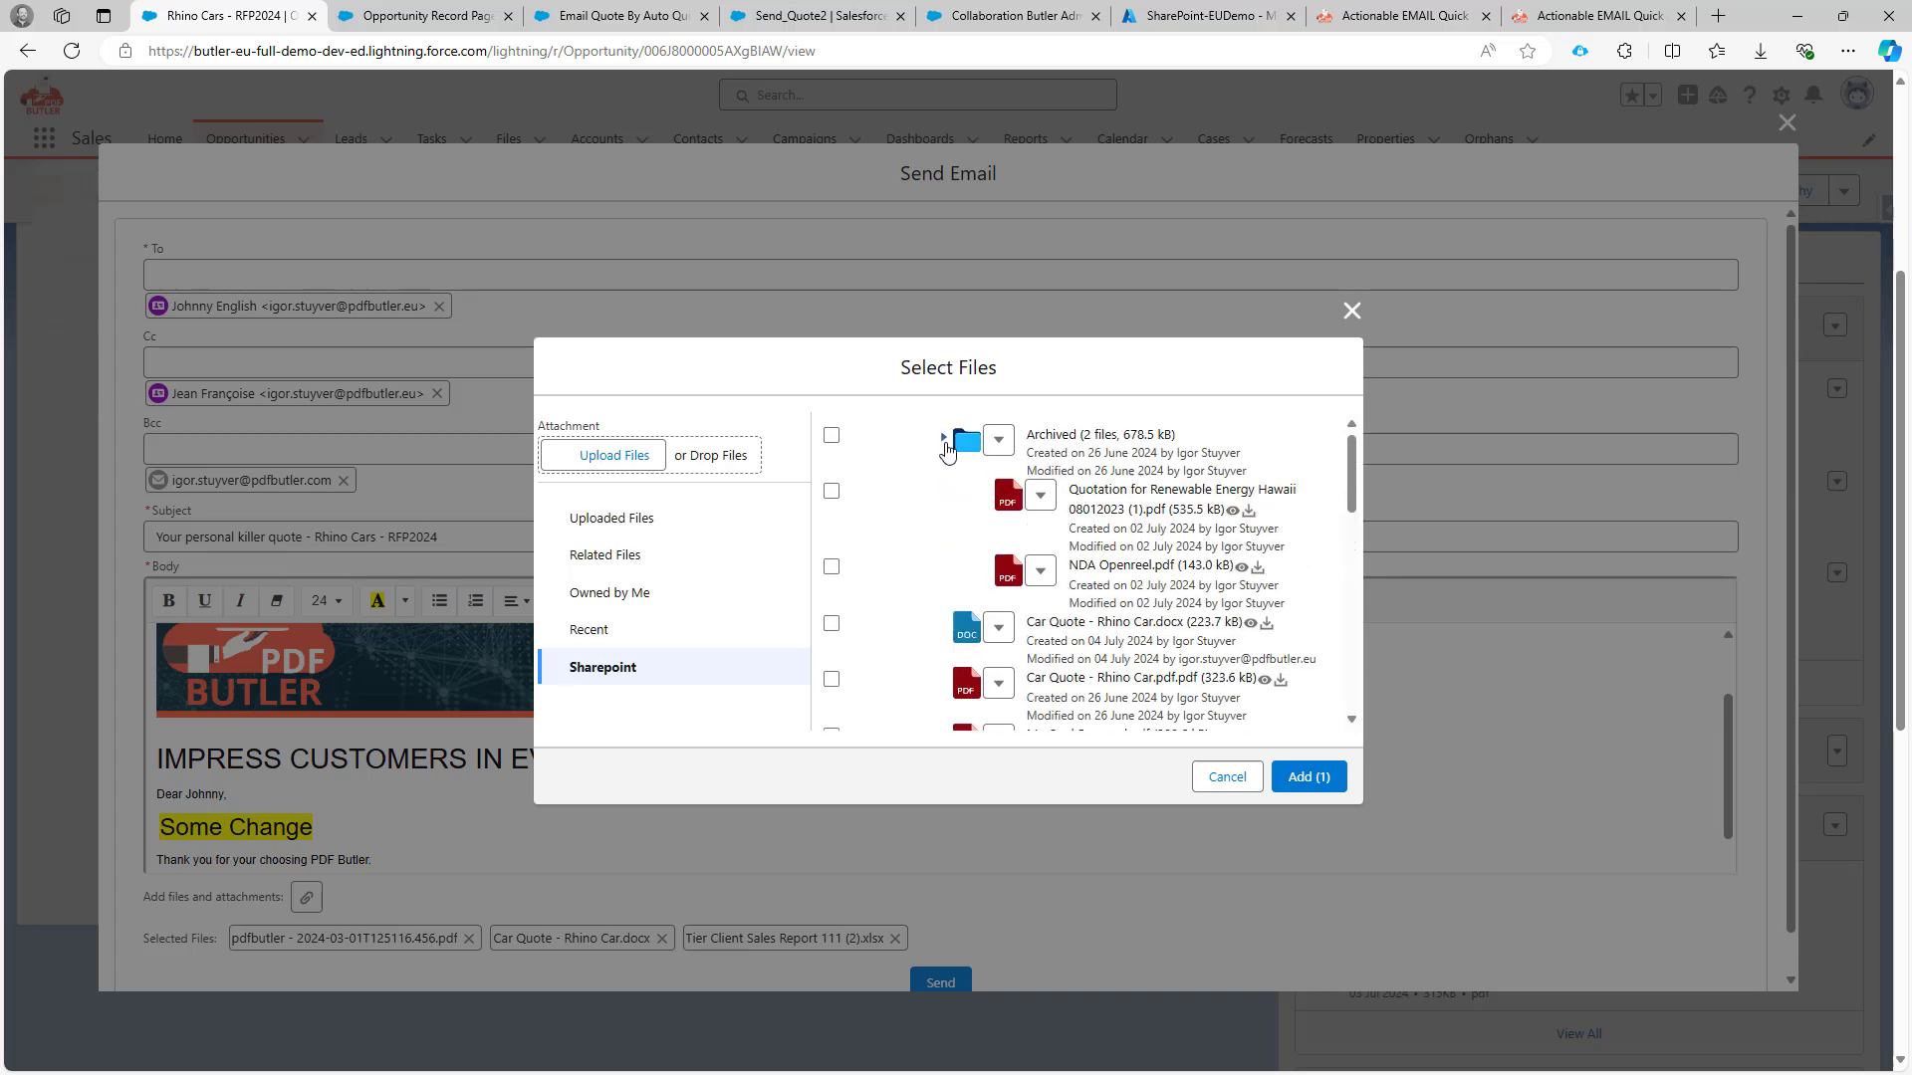
{"action": "left_click", "coordinate": [830, 492]}
{"action": "left_click", "coordinate": [1308, 777]}
{"action": "scroll", "coordinate": [816, 687], "scroll_direction": "down", "scroll_amount": 1}
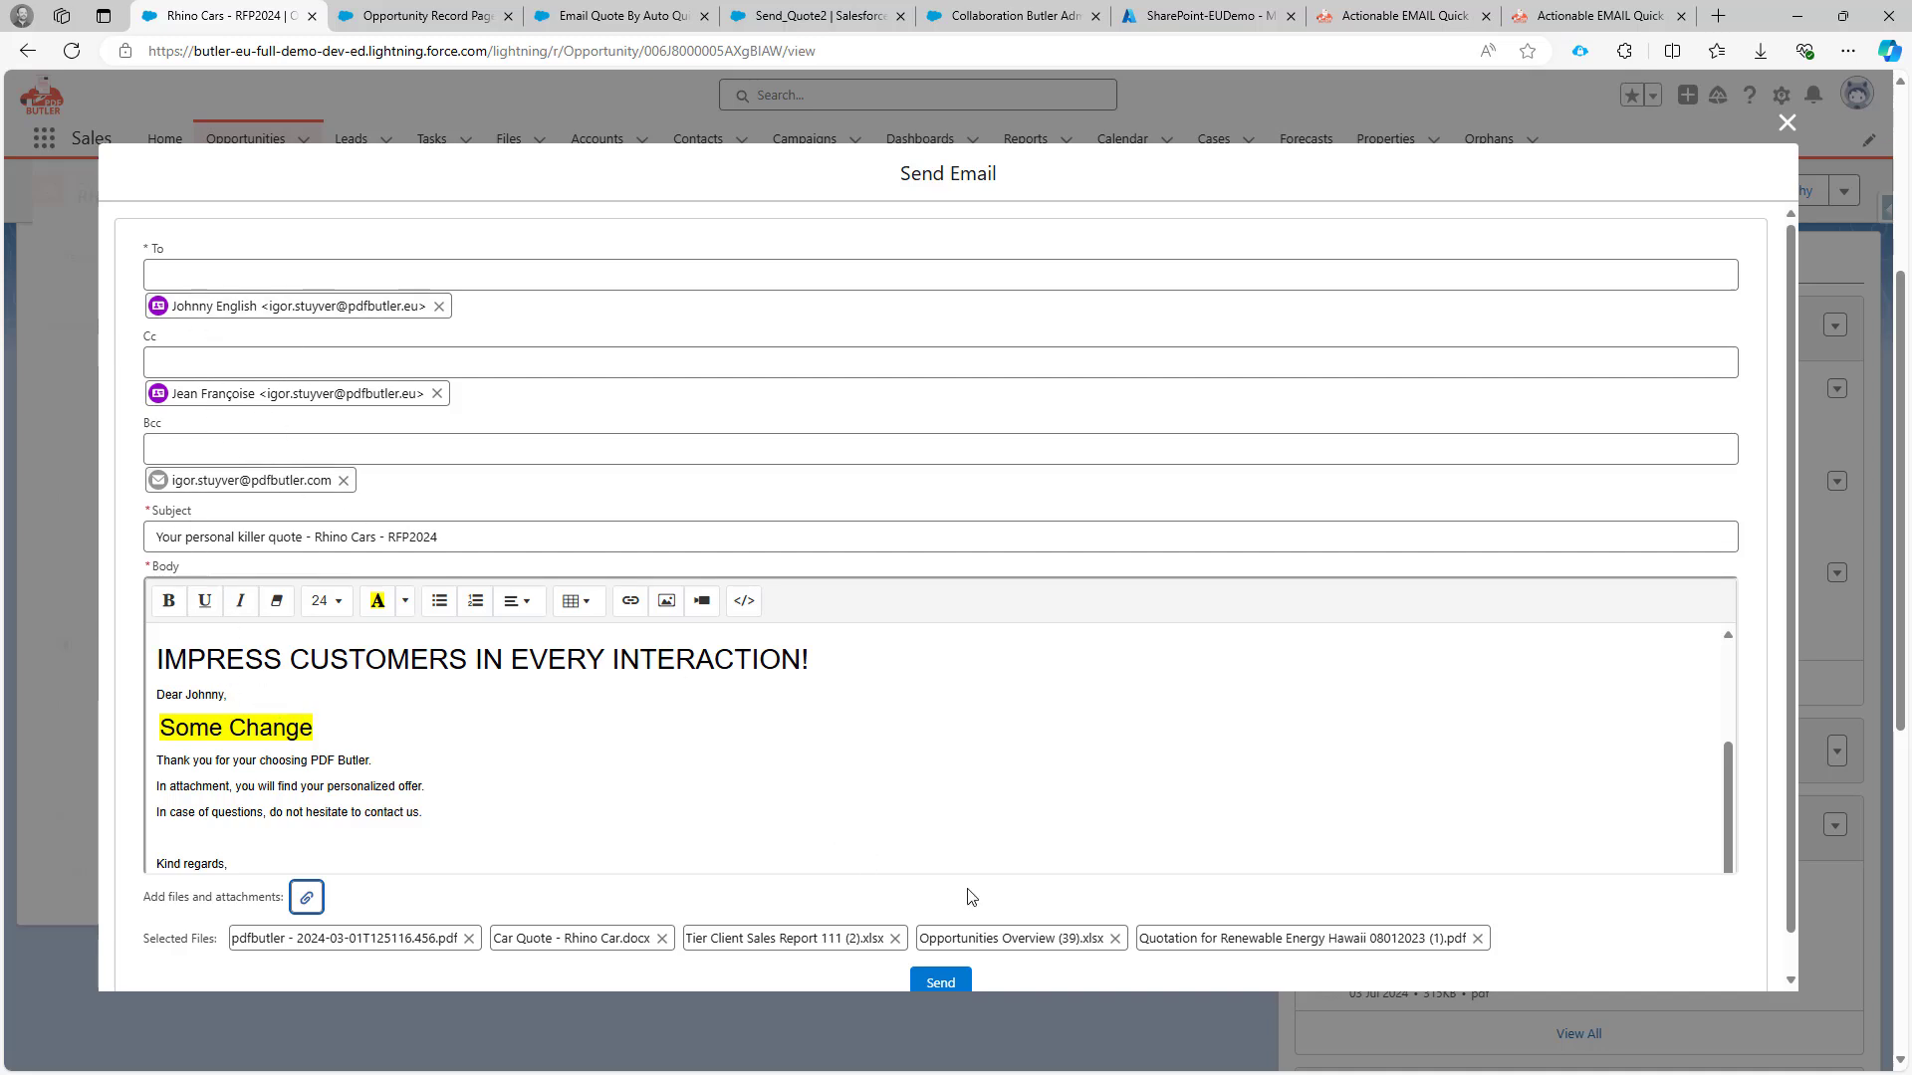
{"action": "scroll", "coordinate": [1032, 918], "scroll_direction": "down", "scroll_amount": 1}
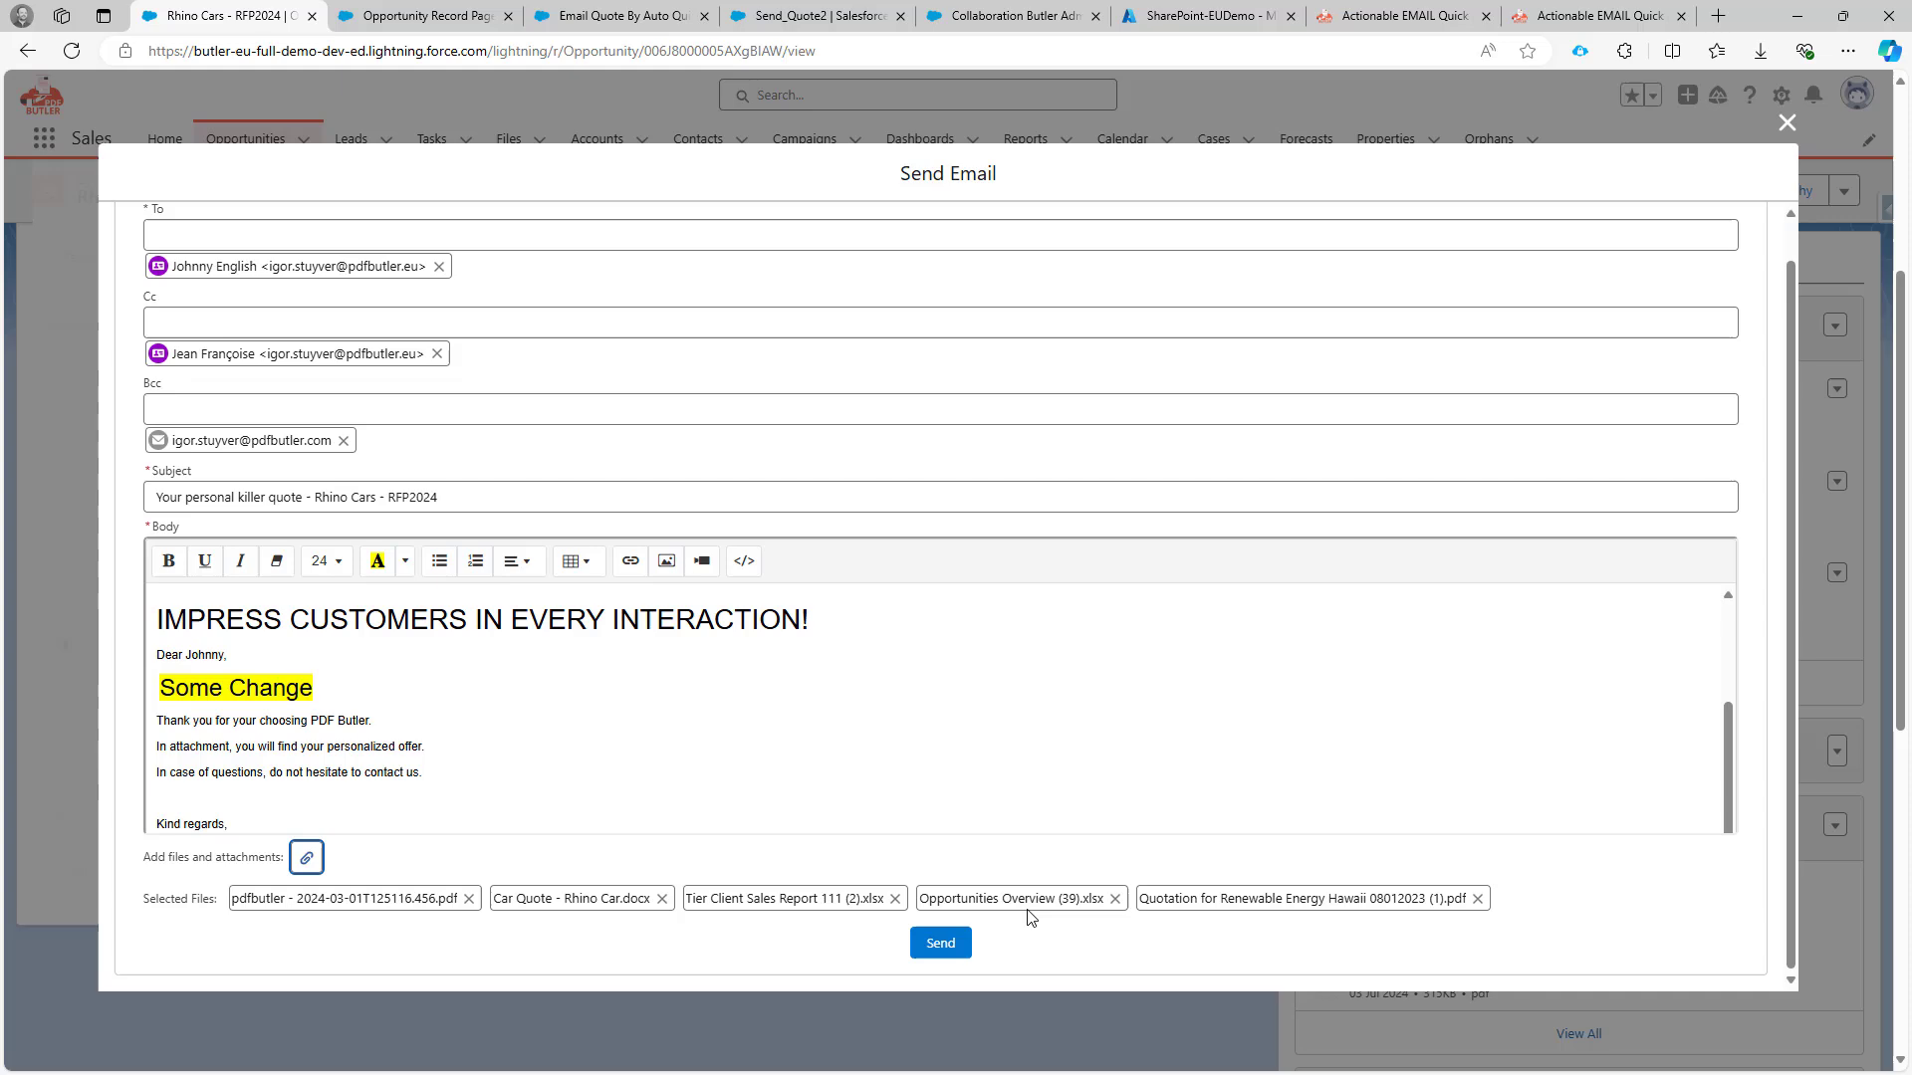
Send the quote email carrying all five attachments.
{"action": "left_click", "coordinate": [954, 946]}
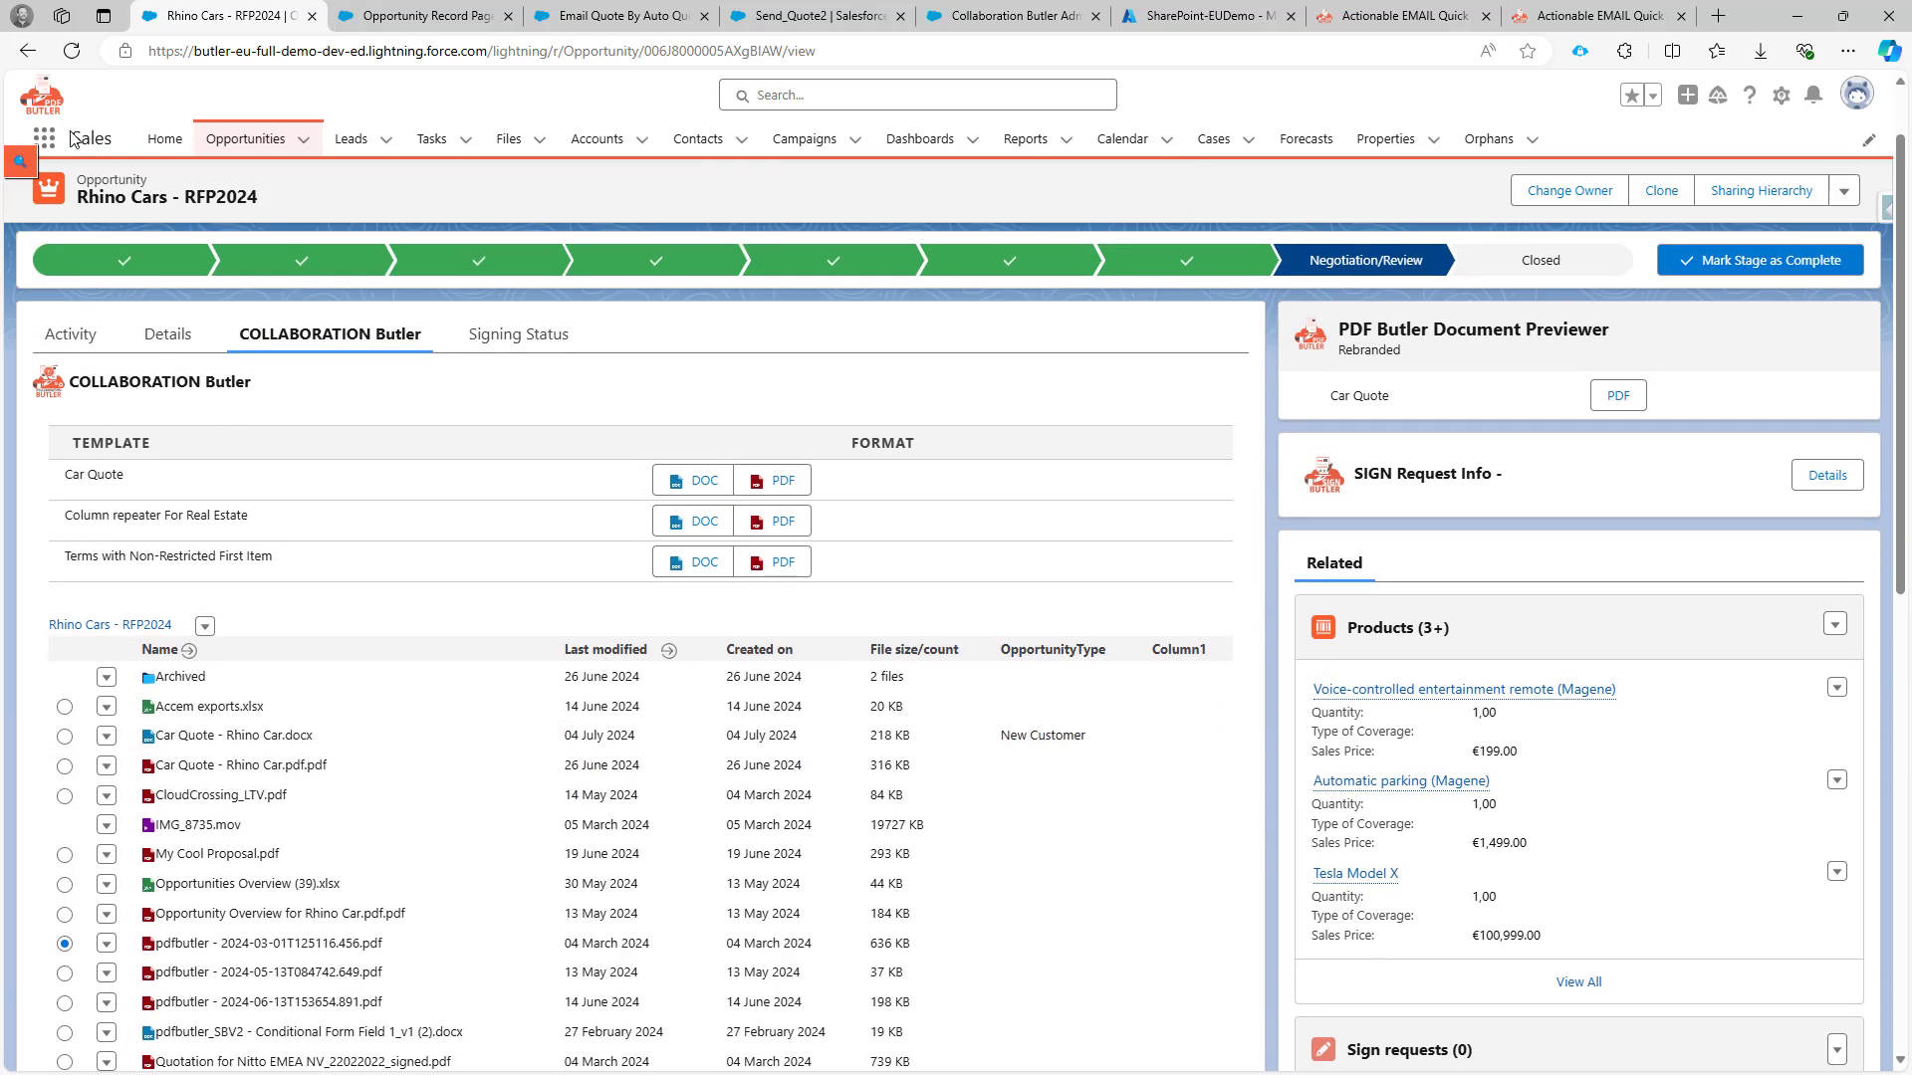
Open 'Your personal killer quote - Rhino Cars - RFP2024' from Activity and highlight its Some Change line.
{"action": "left_click", "coordinate": [71, 336]}
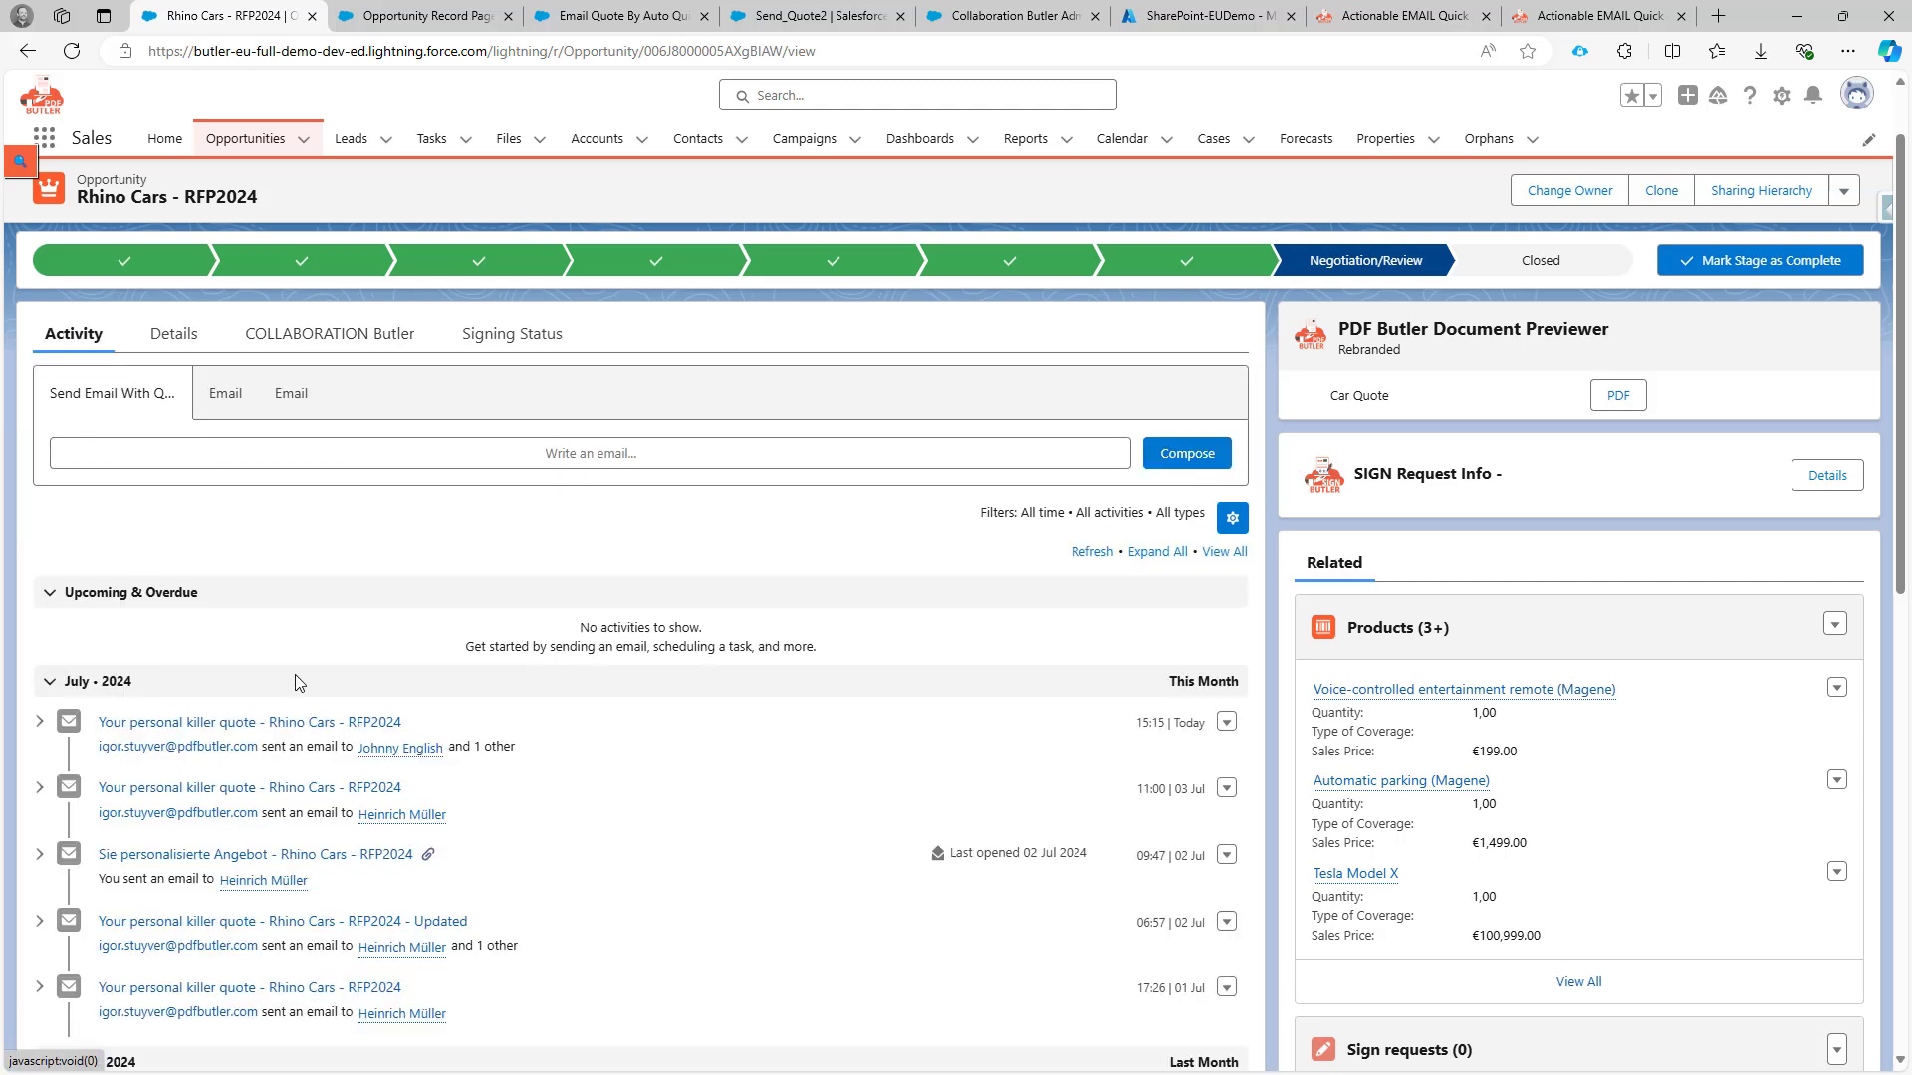
{"action": "left_click", "coordinate": [257, 724]}
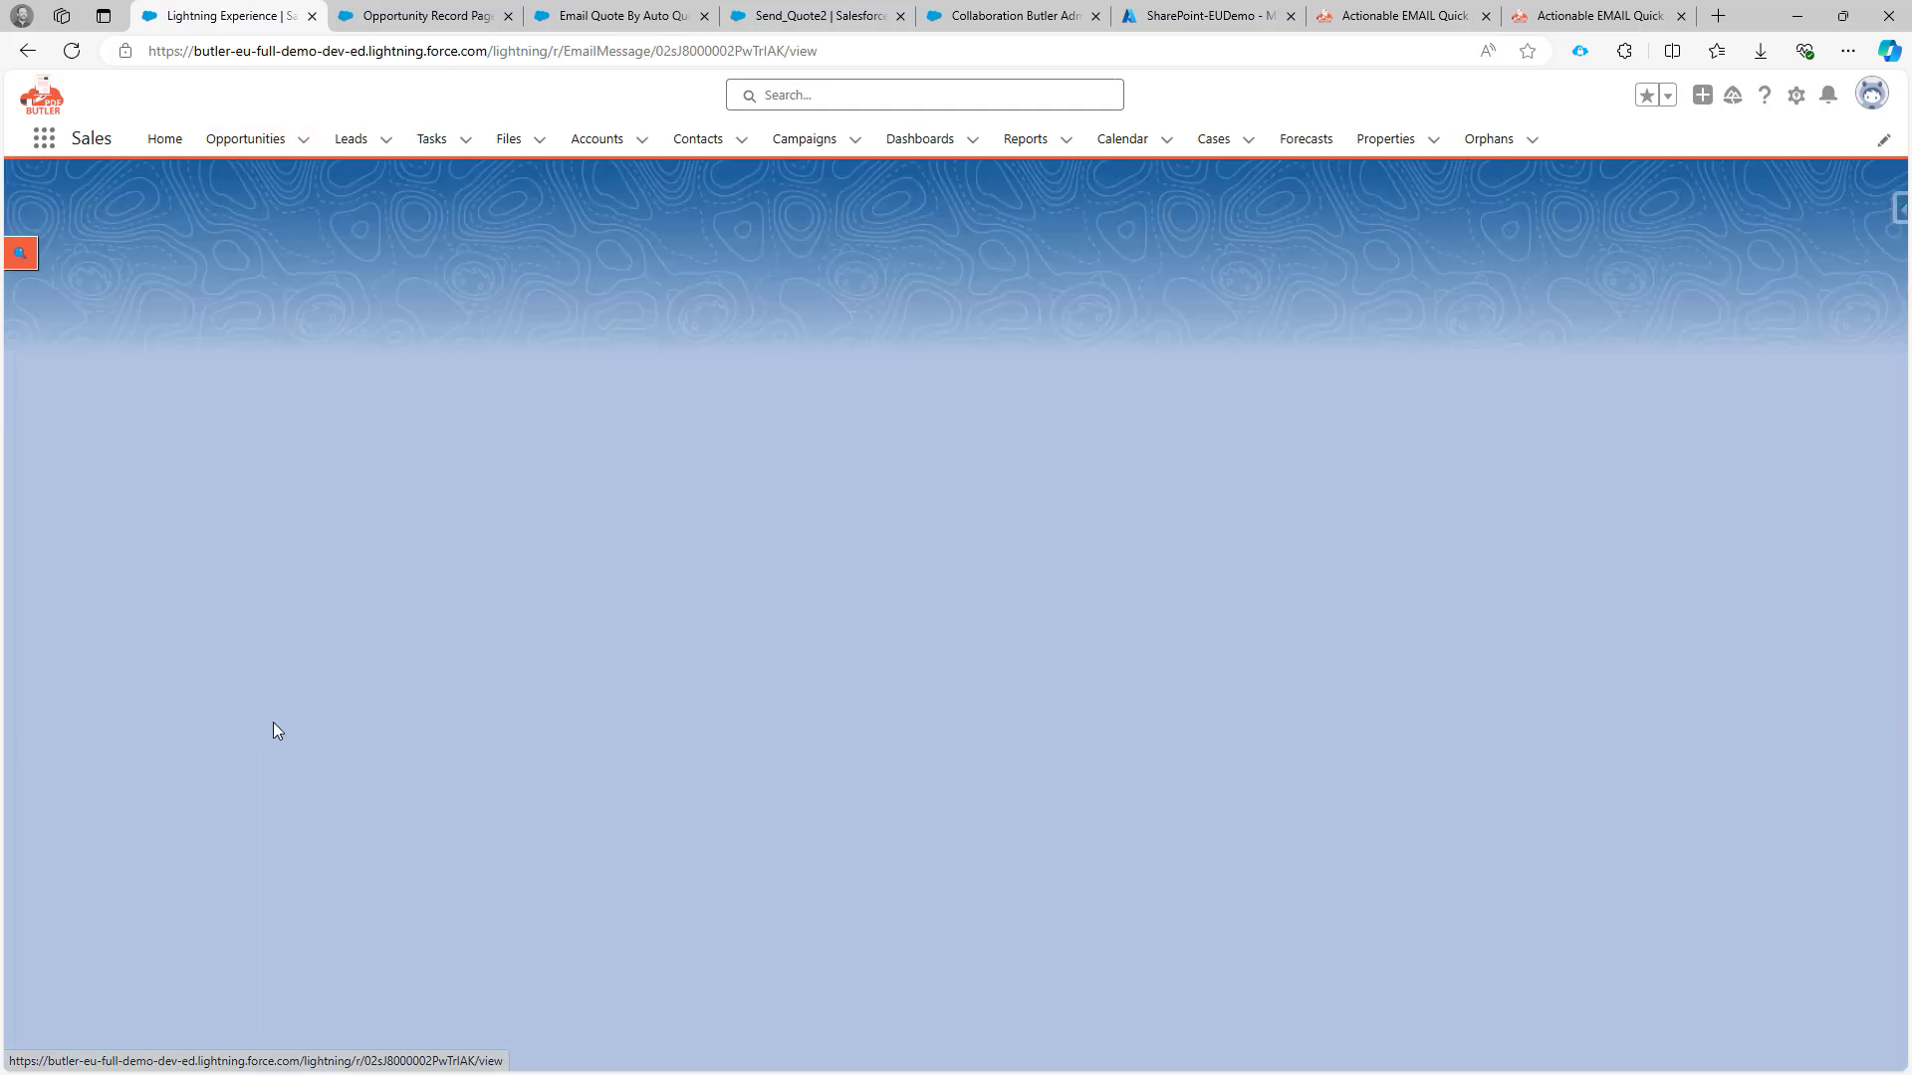
{"action": "mouse_move", "coordinate": [144, 341]}
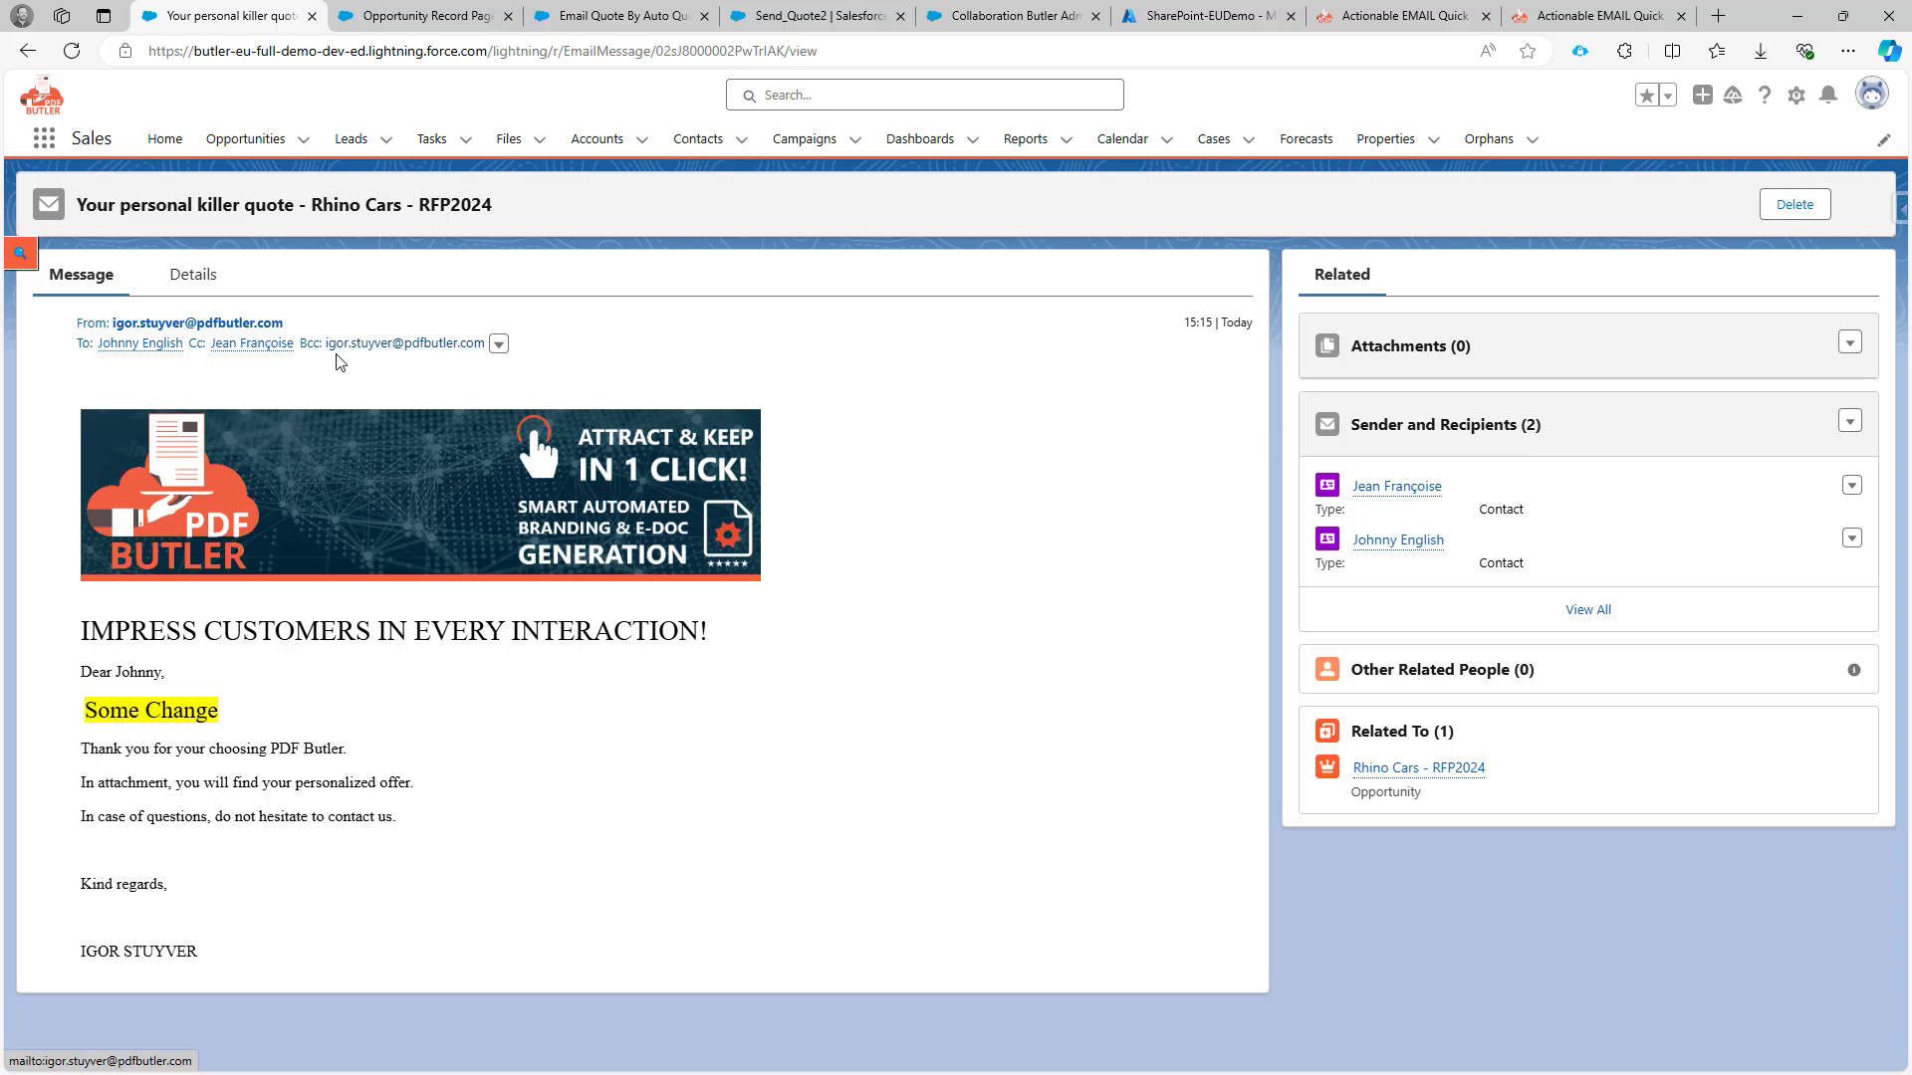
{"action": "left_click_drag", "start_coordinate": [112, 711], "coordinate": [196, 711]}
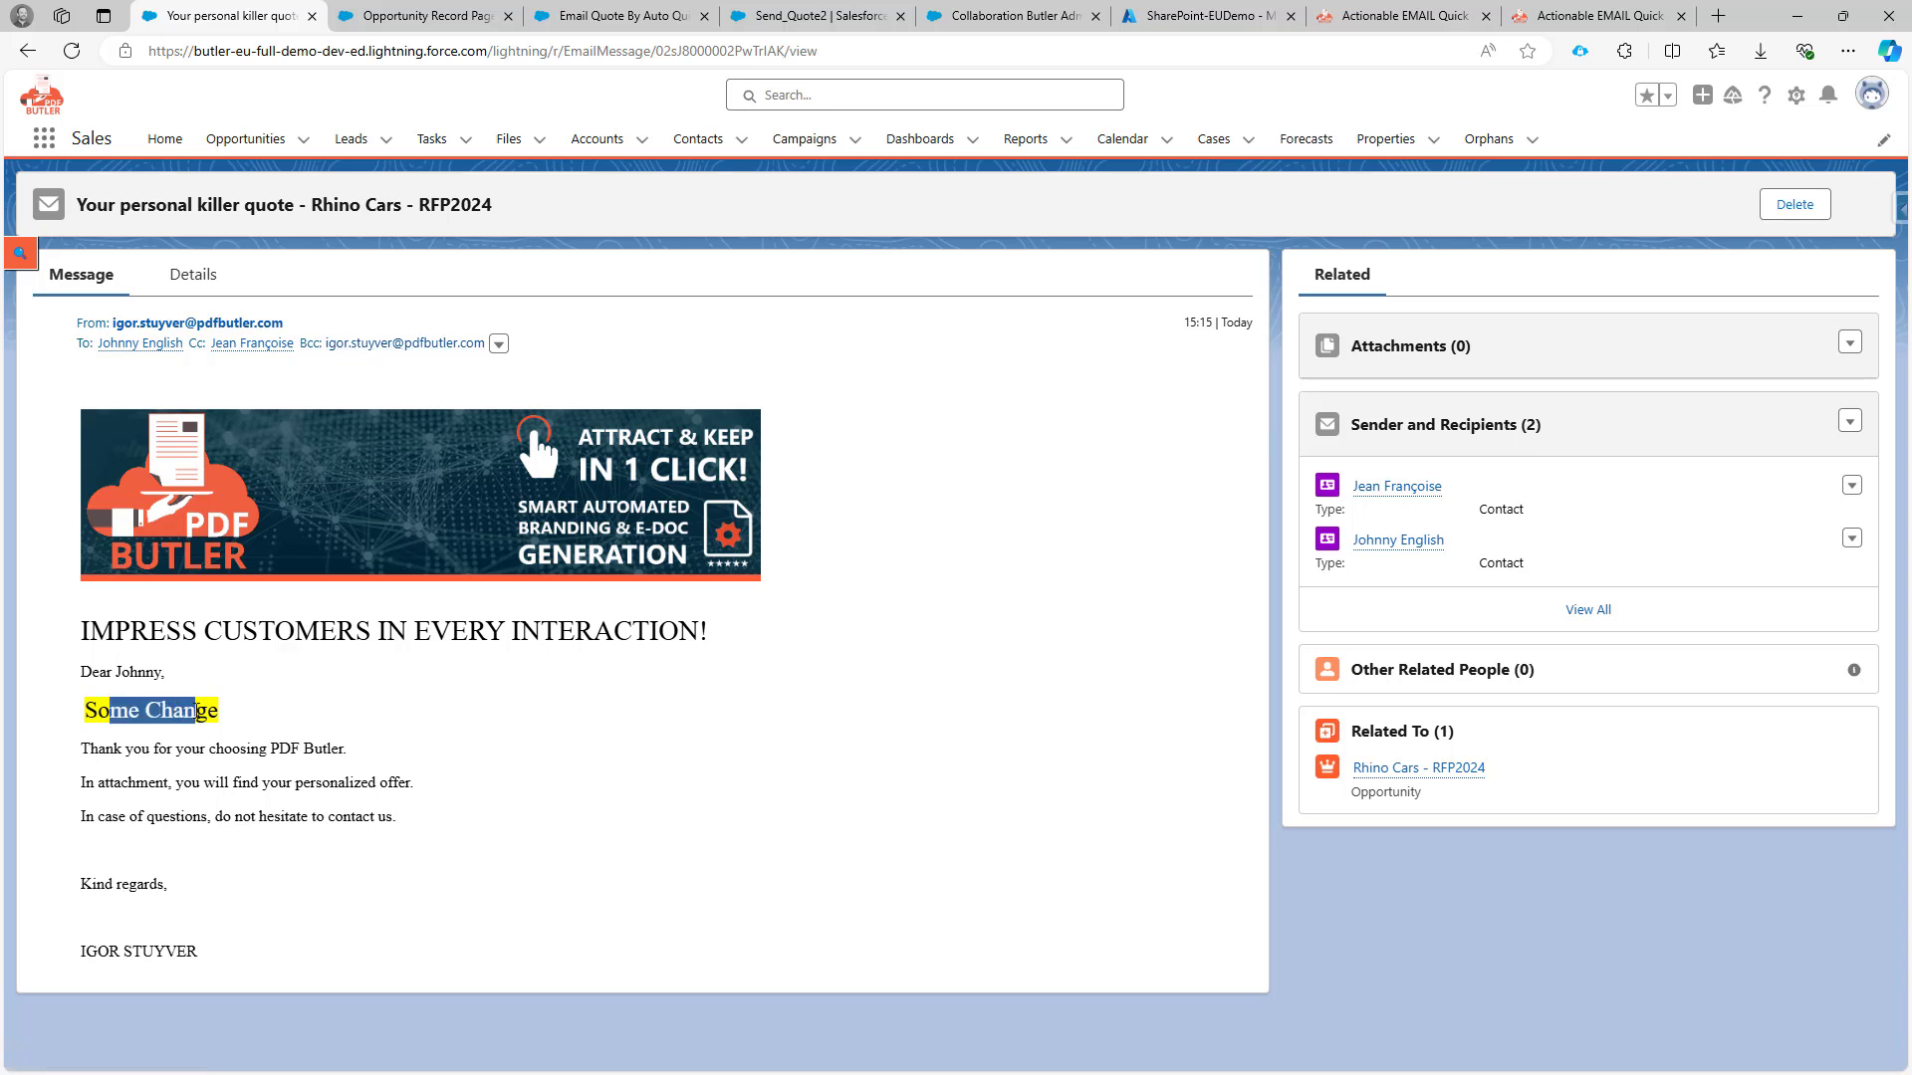